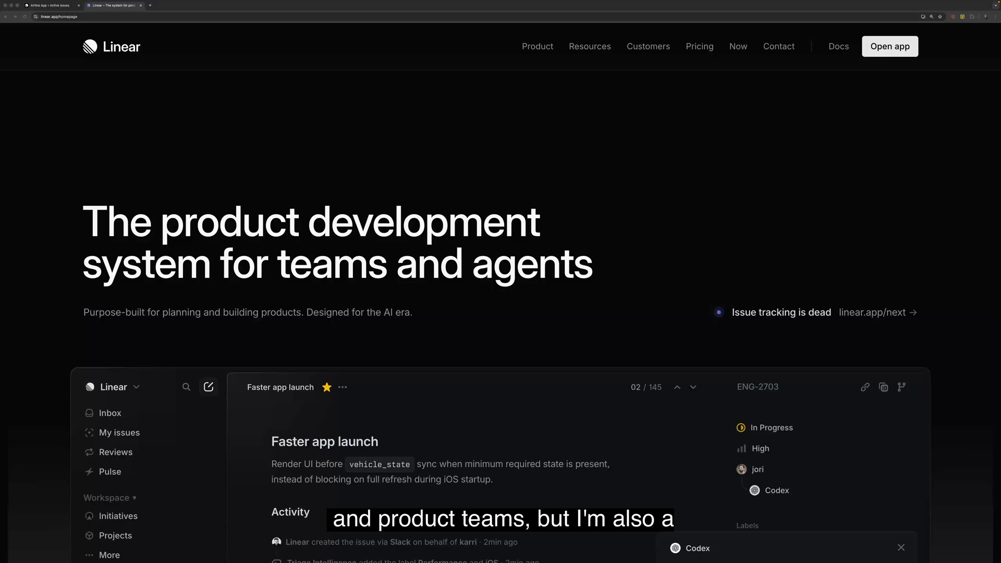
# Look over the Linear homepage from the hero section through the product operations section, returning to the page's start
pyautogui.scroll(-5, 423, 190)
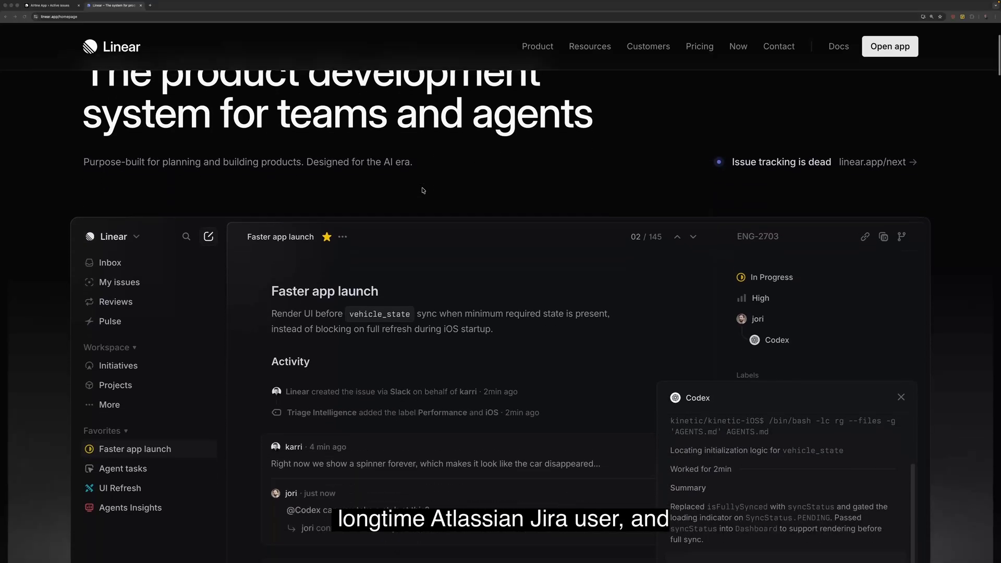
pyautogui.scroll(-4, 423, 190)
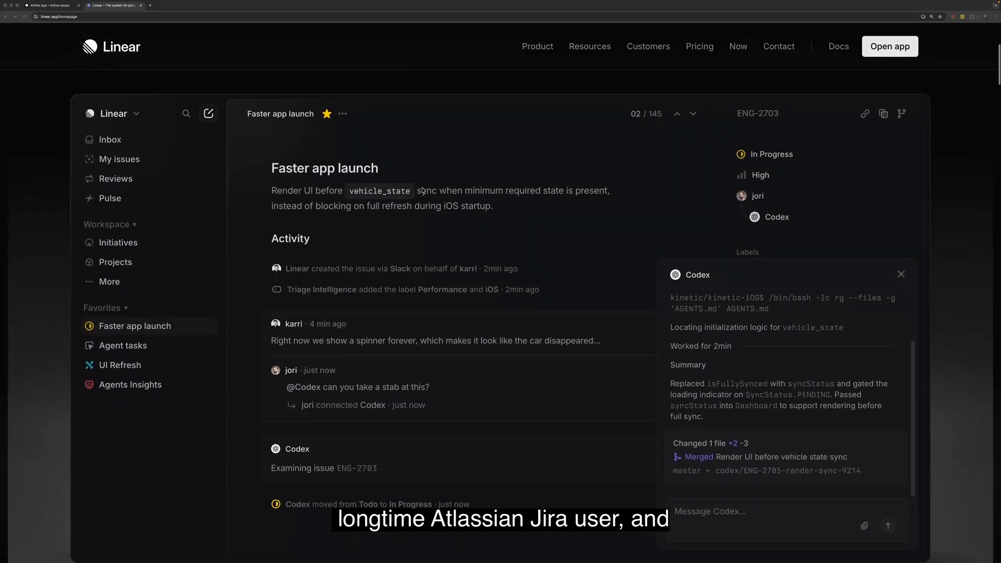
pyautogui.scroll(-4, 423, 190)
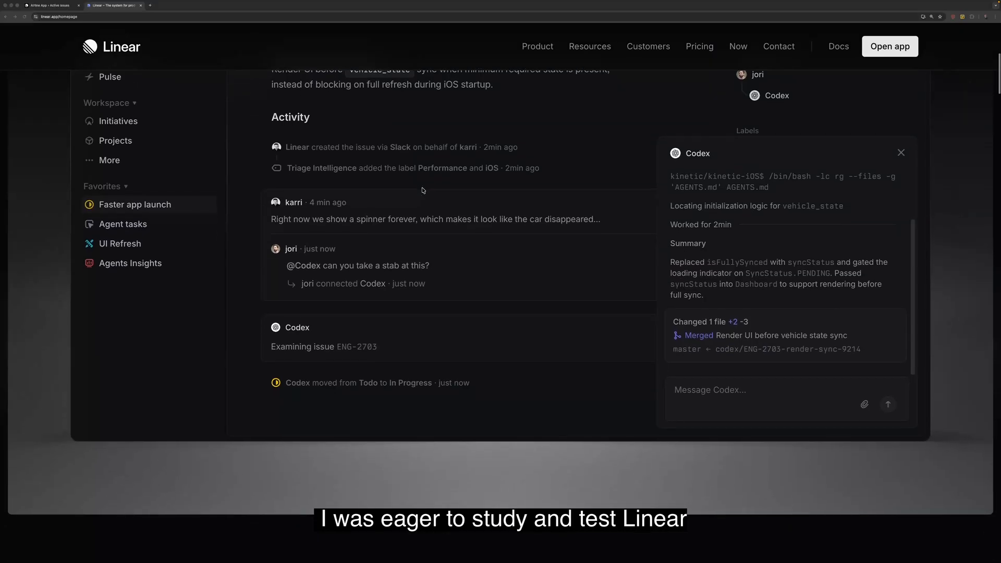
pyautogui.scroll(-8, 423, 190)
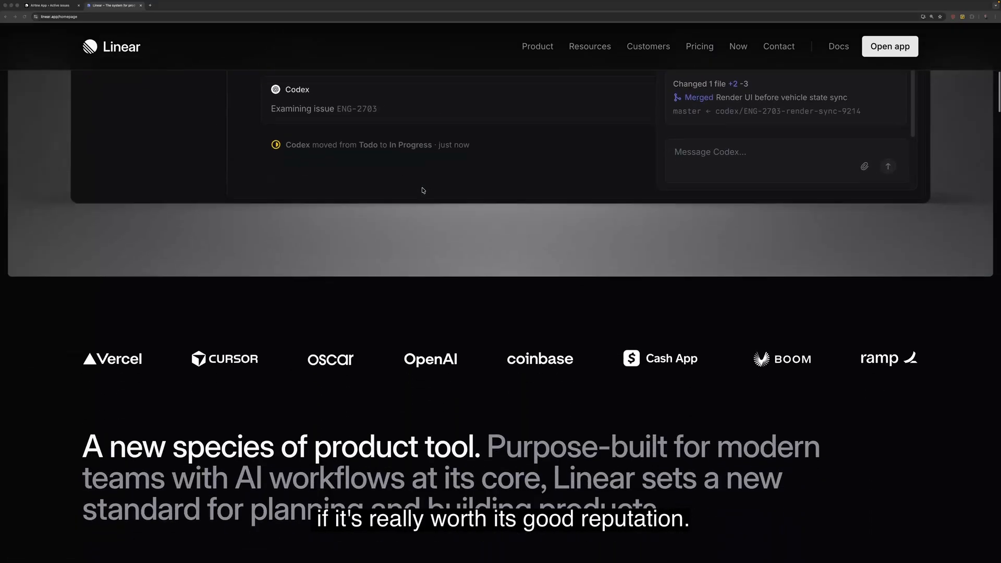
pyautogui.scroll(2, 422, 190)
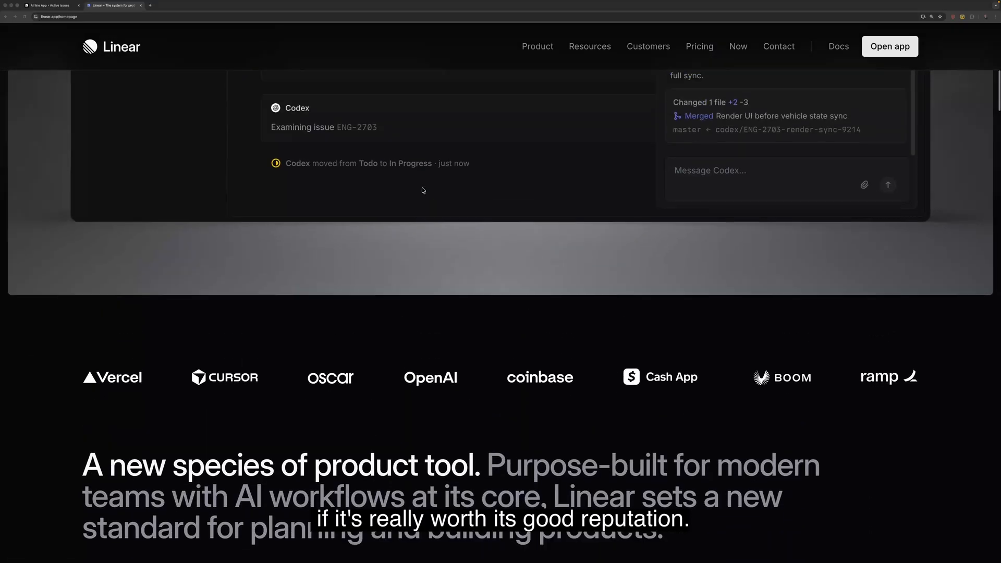
pyautogui.scroll(6, 423, 190)
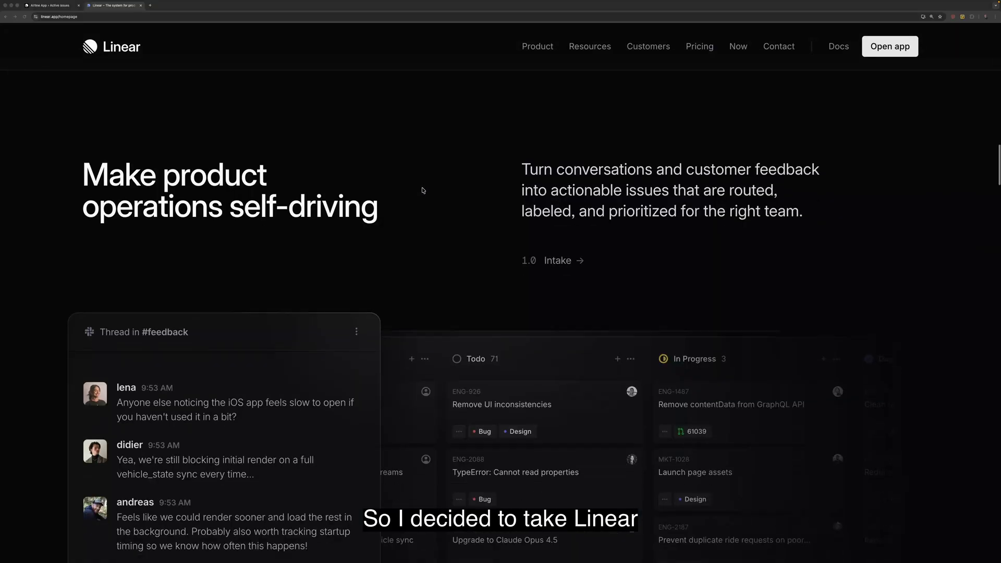
pyautogui.scroll(-3, 423, 190)
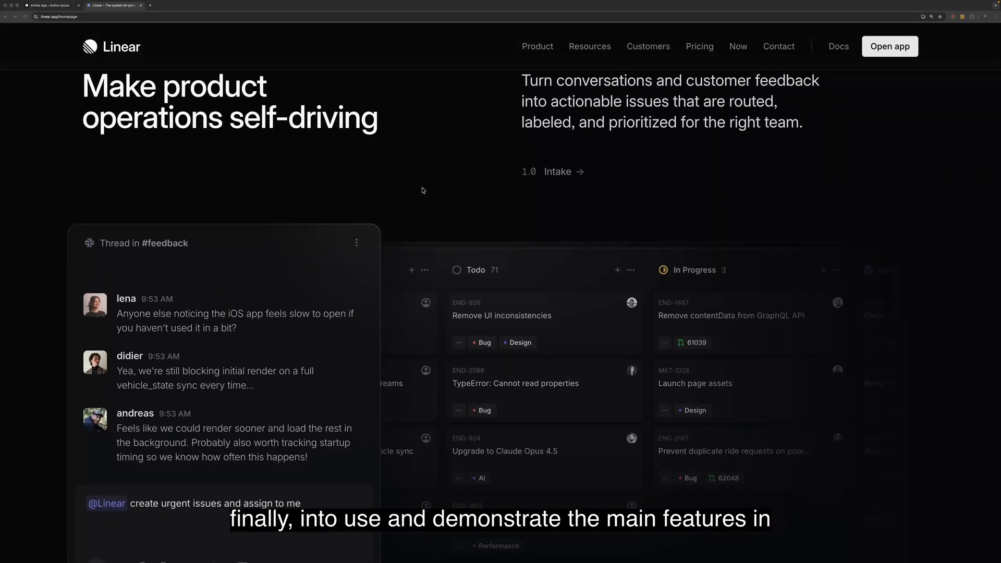
pyautogui.scroll(-4, 423, 190)
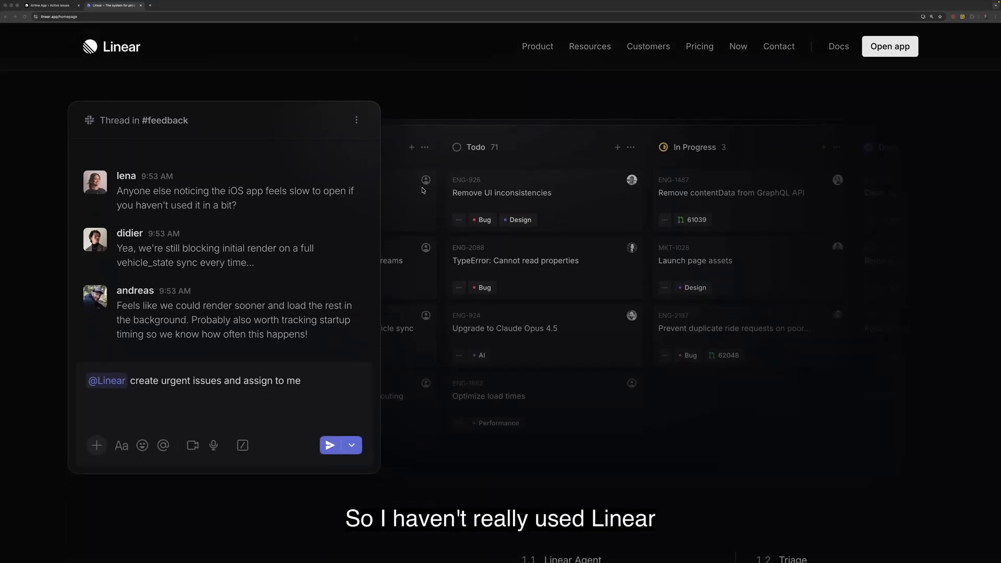
pyautogui.scroll(-4, 423, 190)
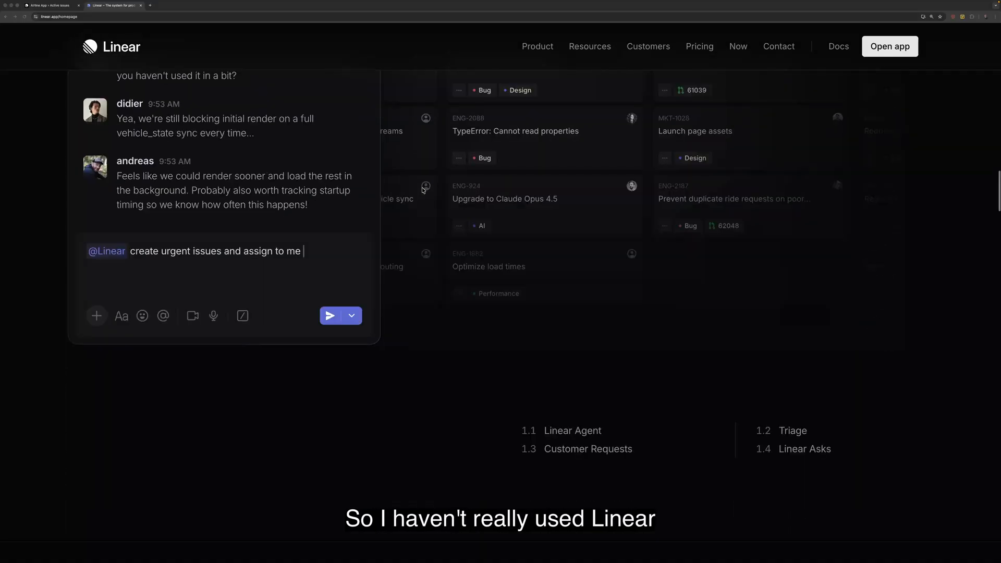
pyautogui.scroll(10, 423, 191)
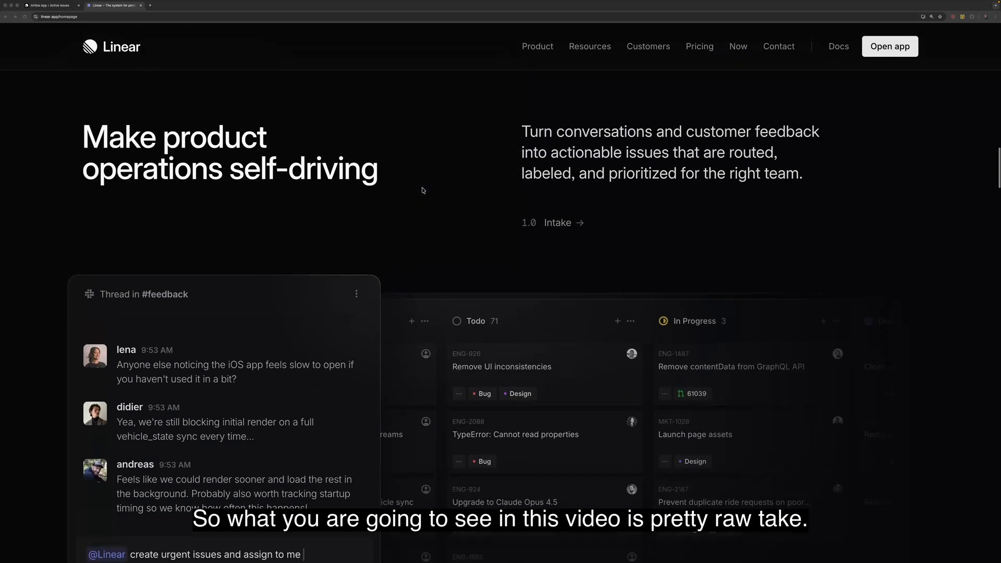
pyautogui.scroll(15, 423, 190)
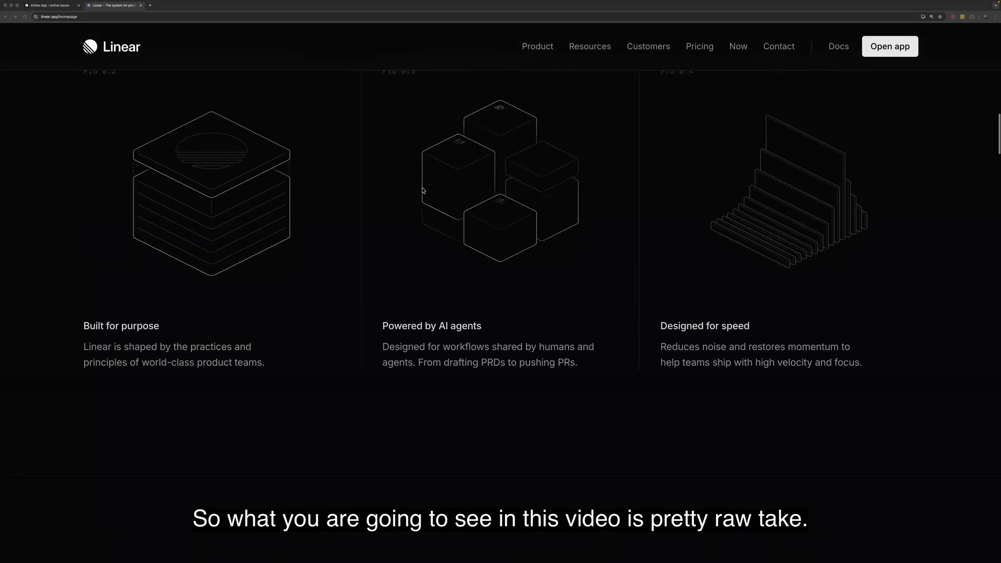
pyautogui.scroll(3, 423, 191)
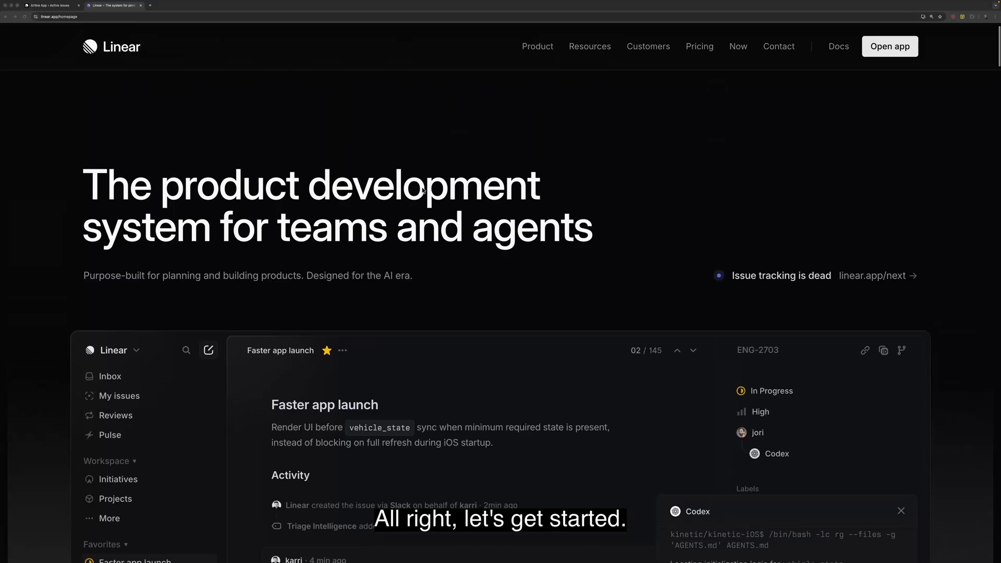
pyautogui.scroll(-2, 555, 150)
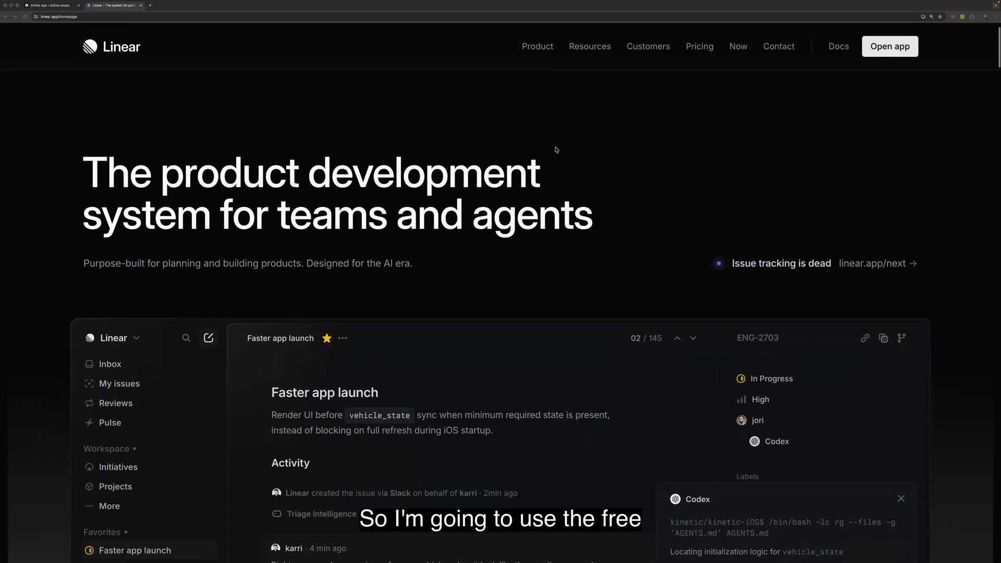
pyautogui.scroll(2, 554, 149)
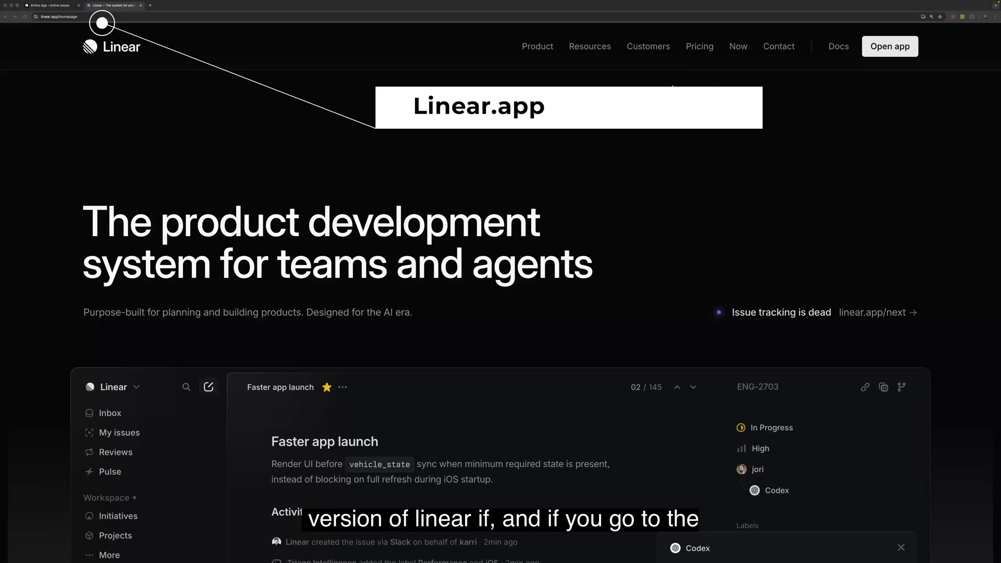
# Open the Pricing page and compare the plans, highlighting the Free plan's issue limit
pyautogui.click(699, 47)
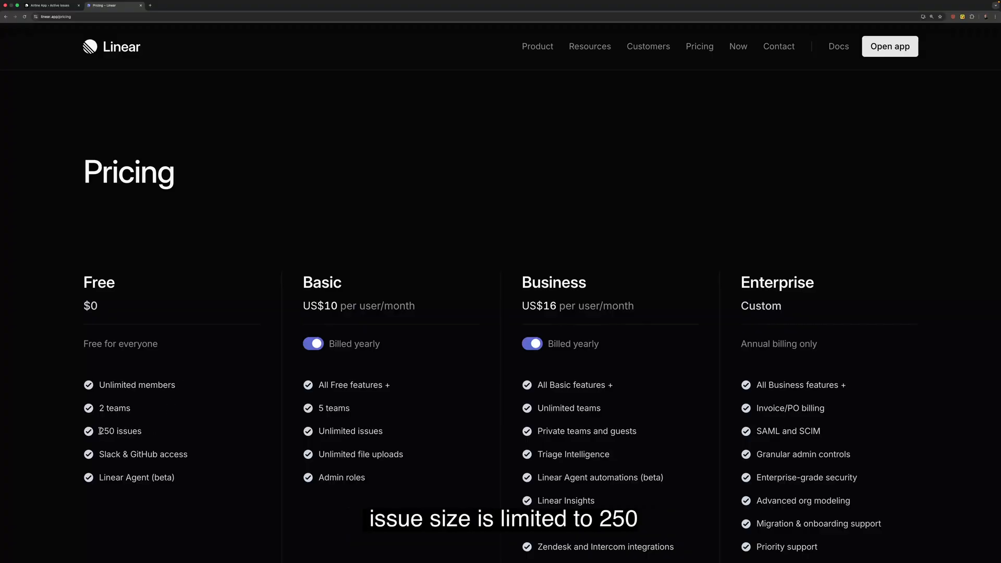
pyautogui.moveTo(99, 431); pyautogui.dragTo(143, 431)
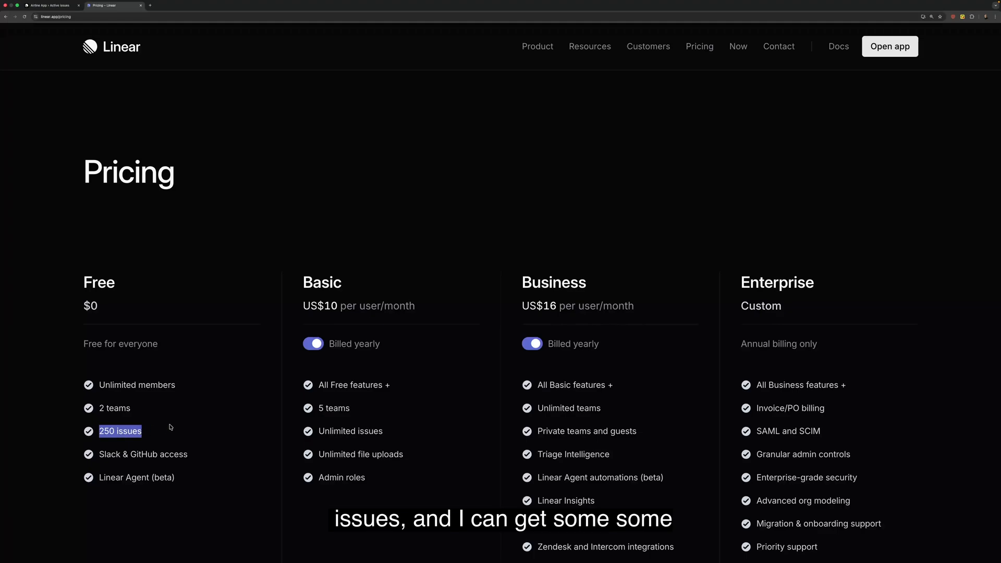
pyautogui.scroll(-2, 170, 427)
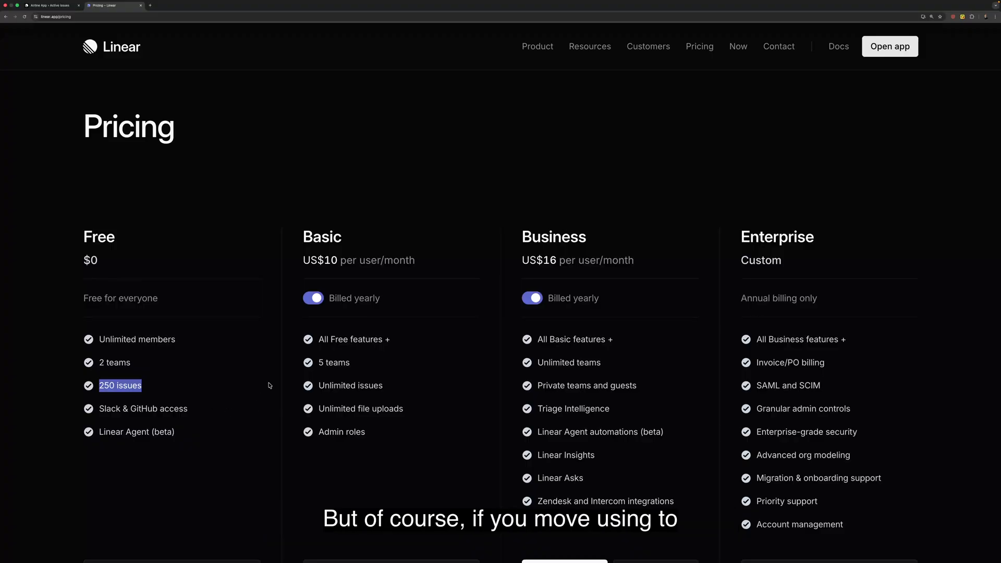
pyautogui.scroll(-1, 269, 385)
pyautogui.scroll(-3, 269, 386)
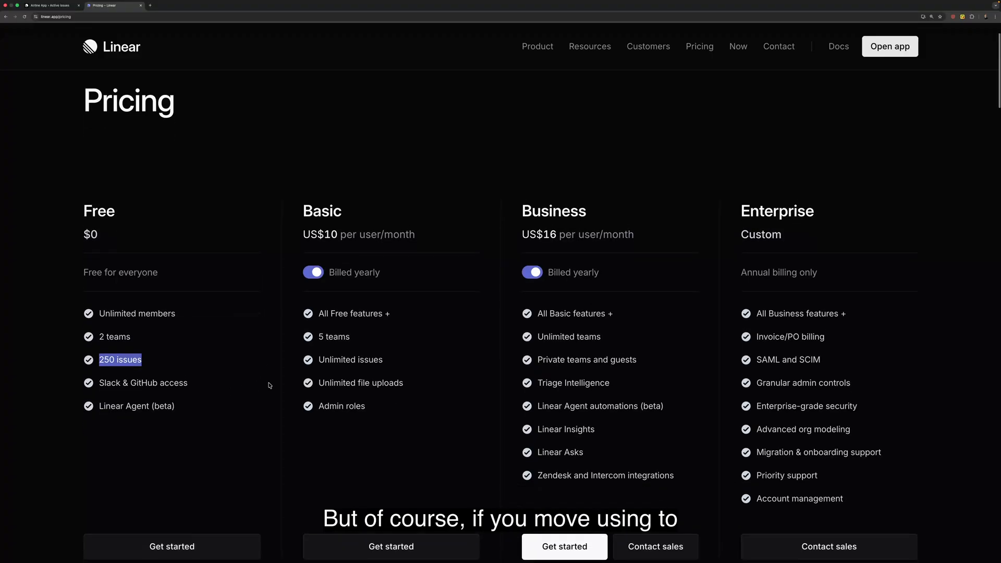
pyautogui.scroll(-1, 269, 385)
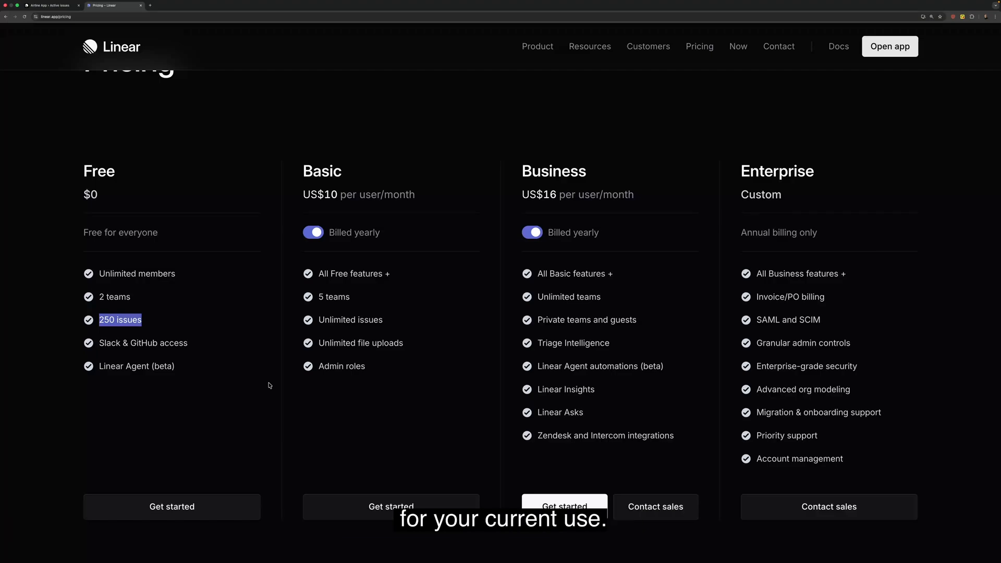
pyautogui.scroll(2, 290, 213)
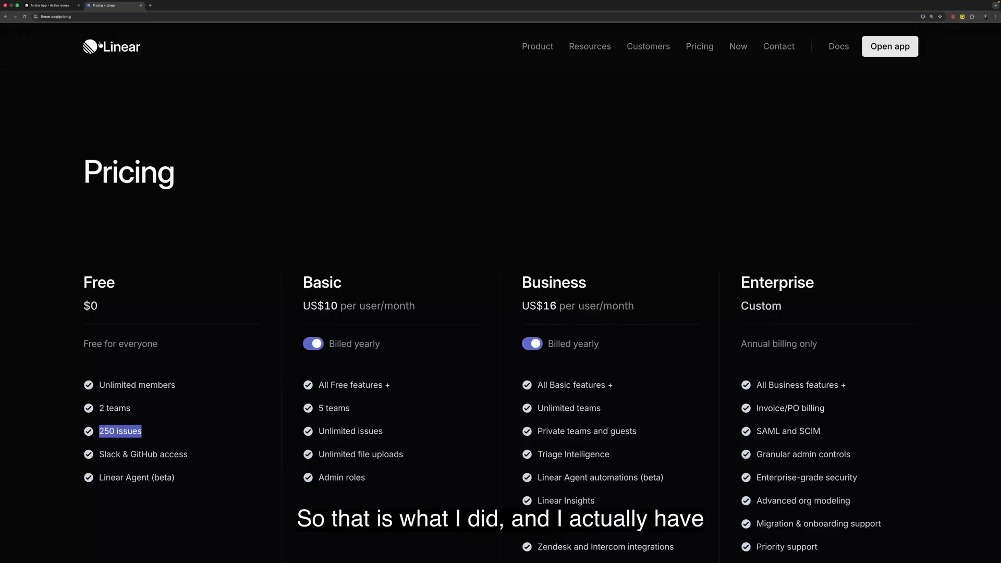
# Switch to the Airline App workspace and read through the "Get familiar with Linear (1)" issue, returning to the active issues list
pyautogui.click(58, 7)
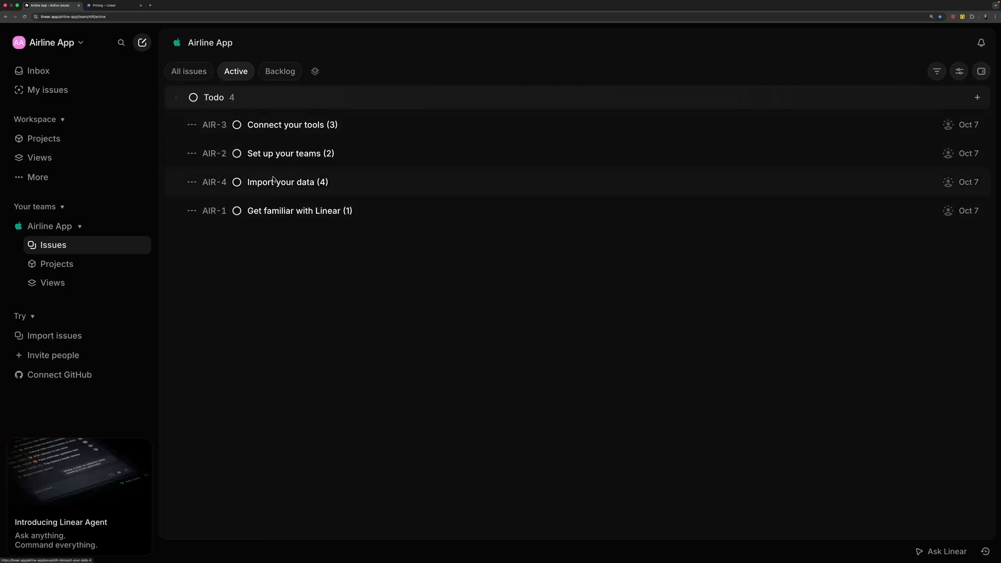
pyautogui.click(271, 211)
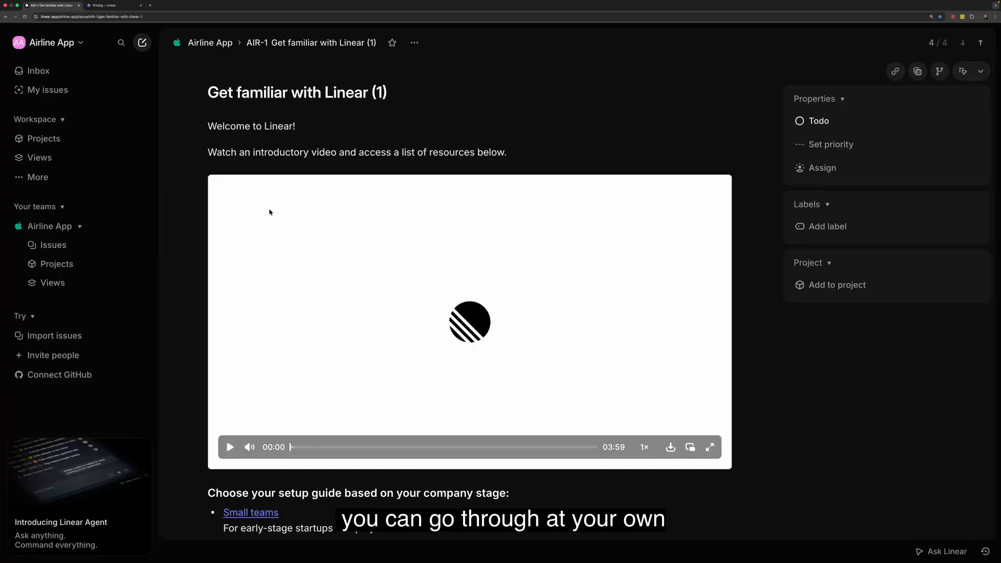
pyautogui.scroll(-5, 270, 211)
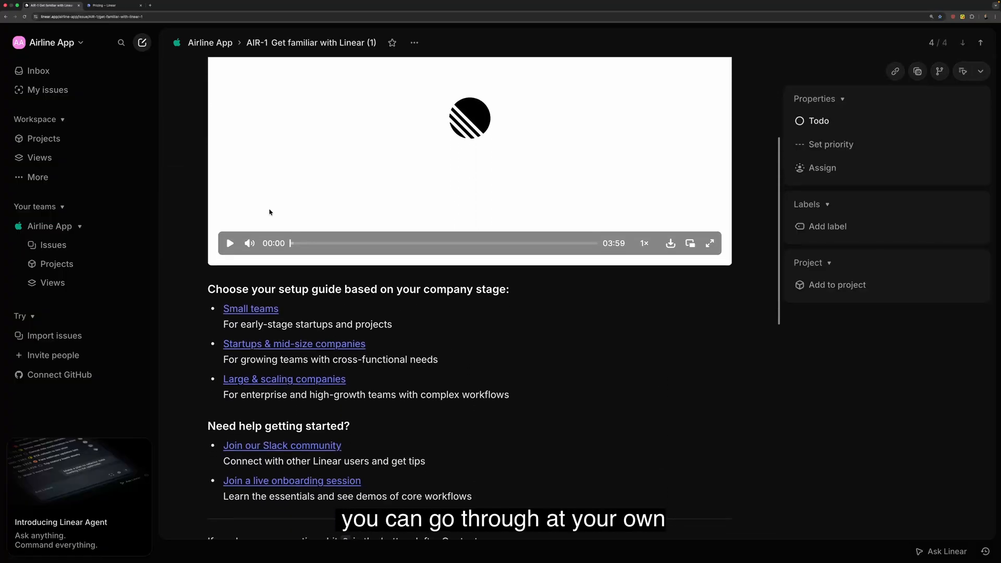
pyautogui.scroll(-4, 270, 212)
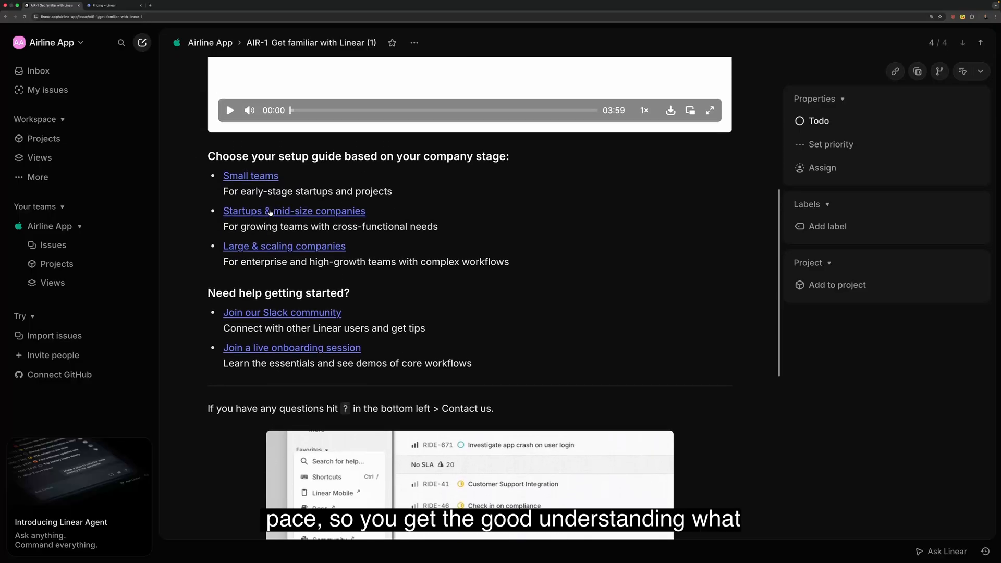
pyautogui.scroll(-4, 270, 212)
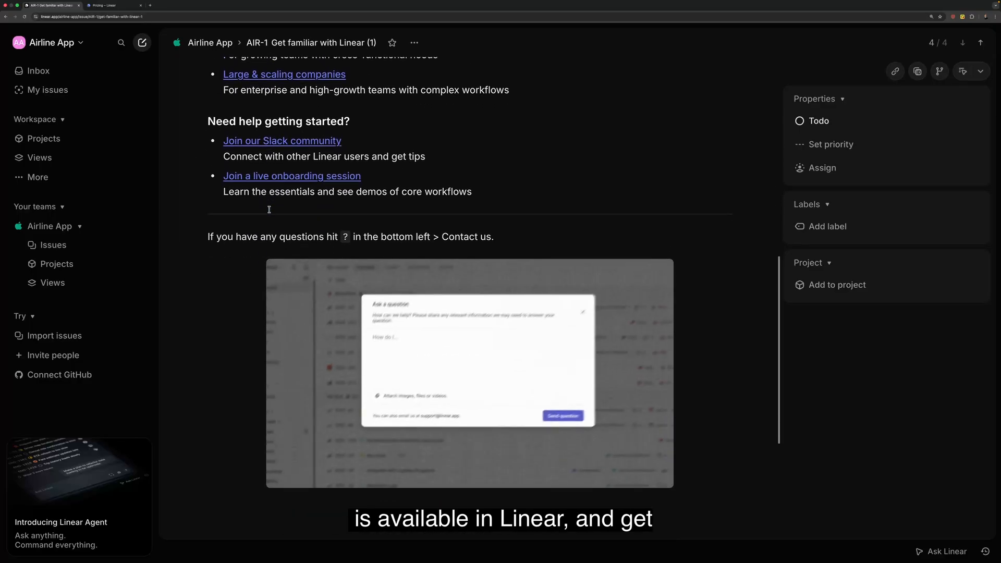
pyautogui.scroll(-3, 269, 209)
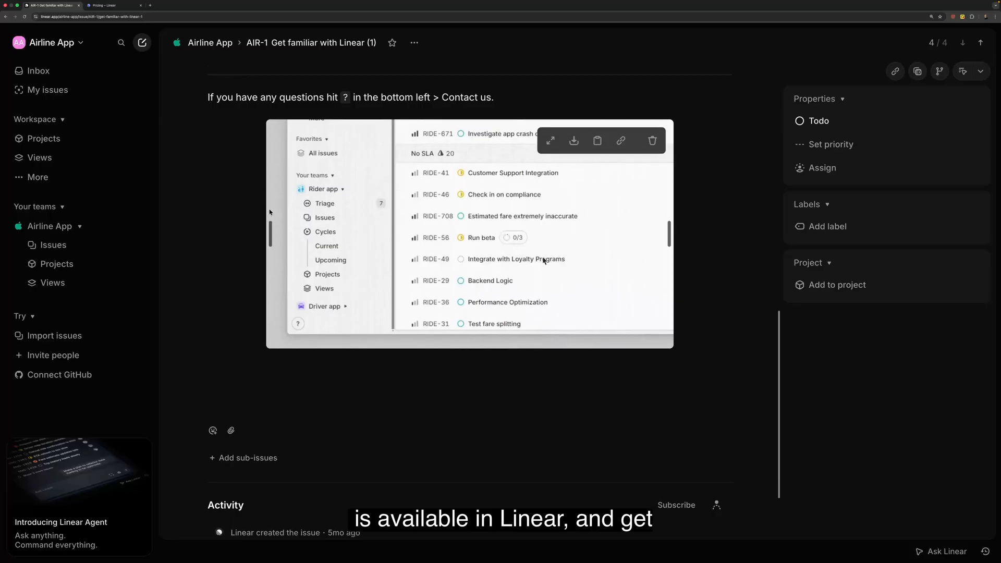
pyautogui.scroll(12, 269, 212)
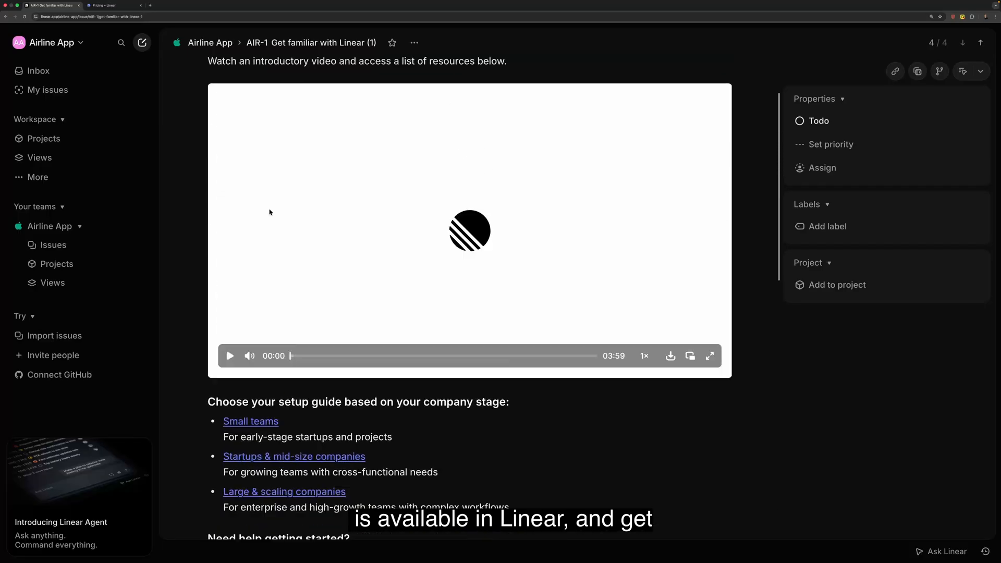
pyautogui.scroll(-3, 270, 211)
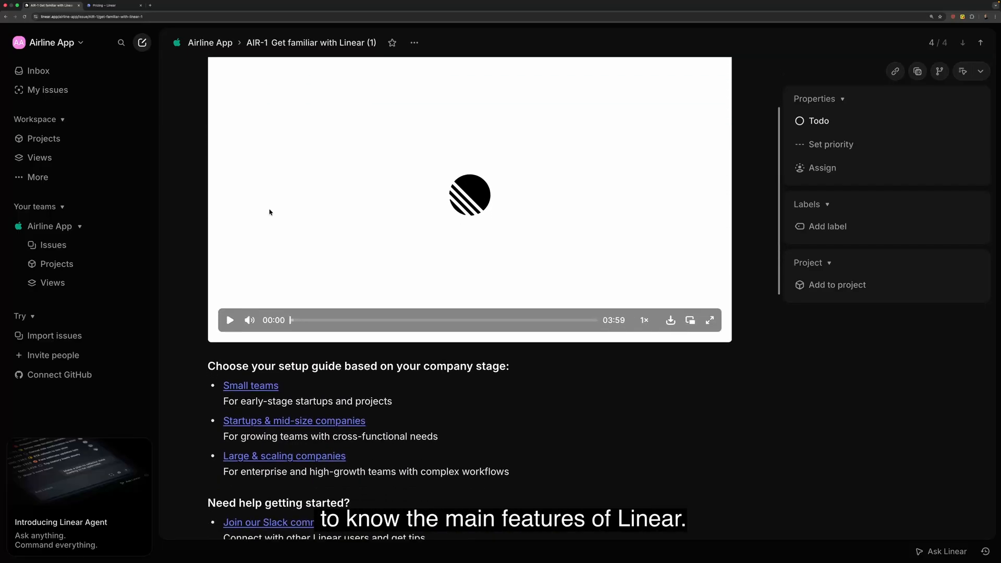
pyautogui.scroll(-4, 269, 212)
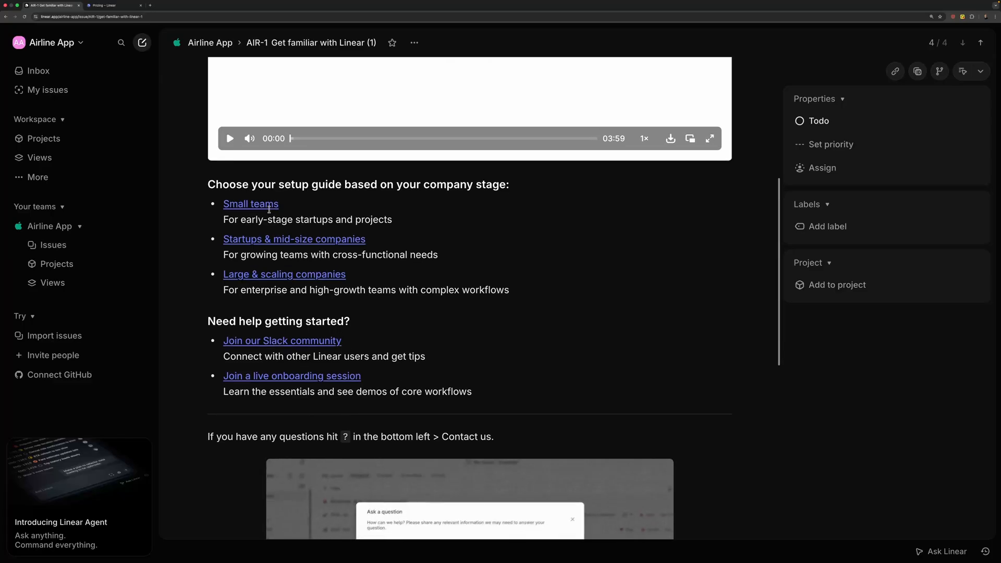
pyautogui.scroll(6, 269, 209)
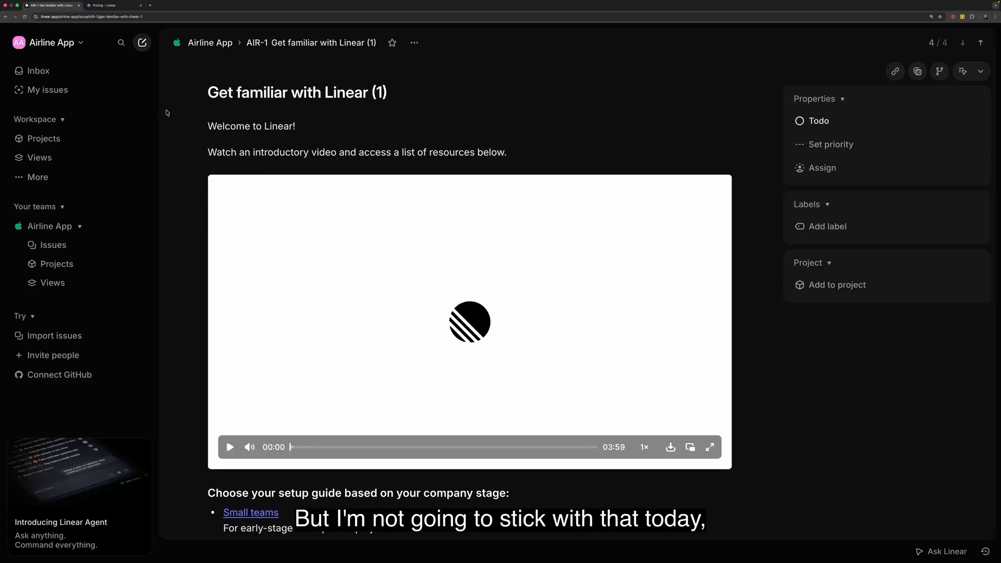
pyautogui.press('Escape')
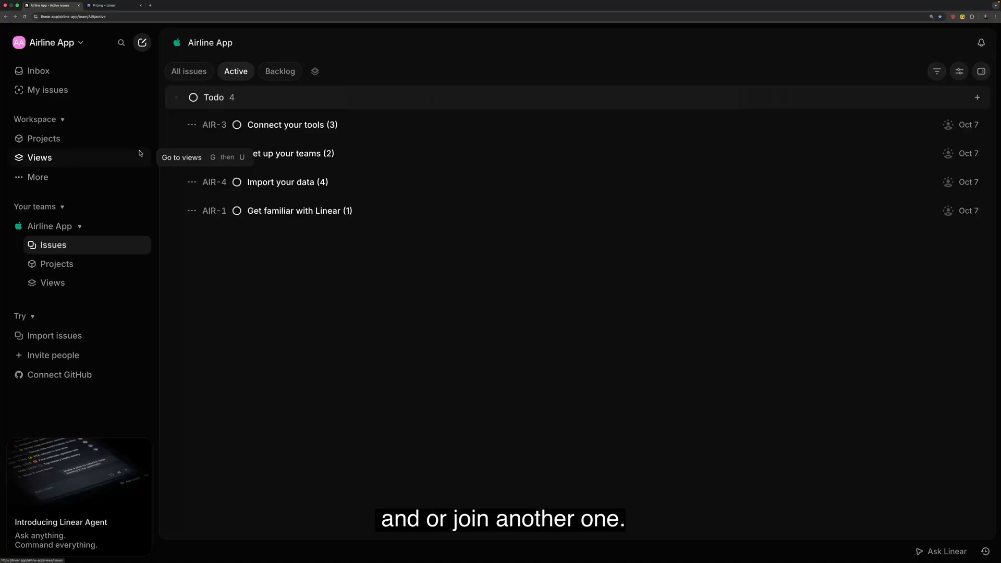
# Check the Airline App workspace's options for switching to, creating or joining another workspace
pyautogui.click(51, 43)
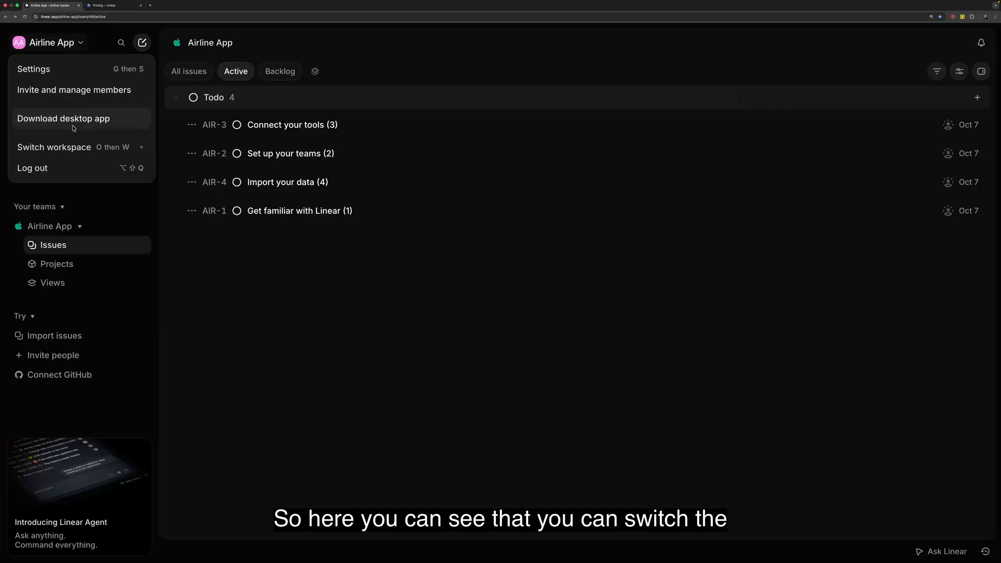
pyautogui.moveTo(75, 148)
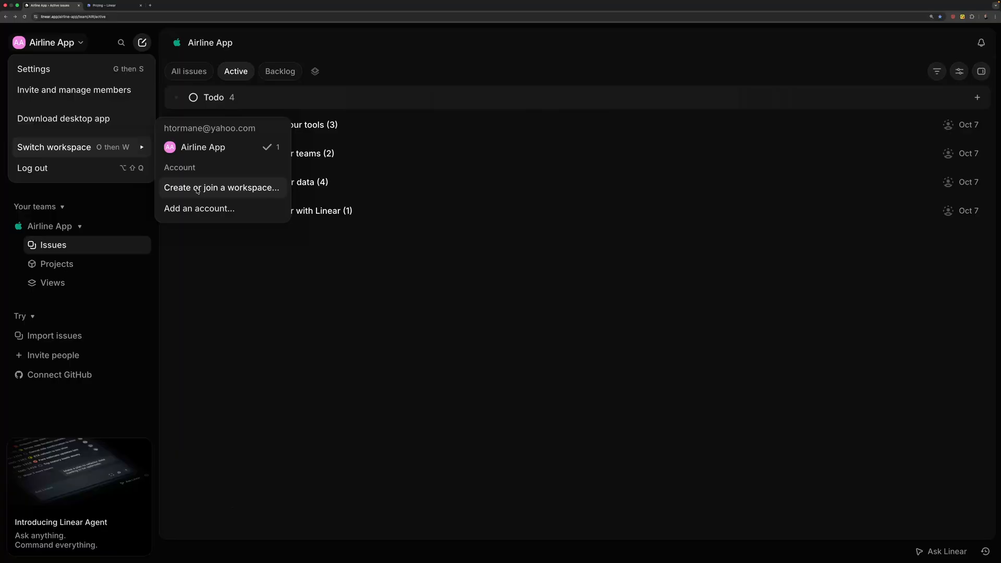
pyautogui.press('Escape')
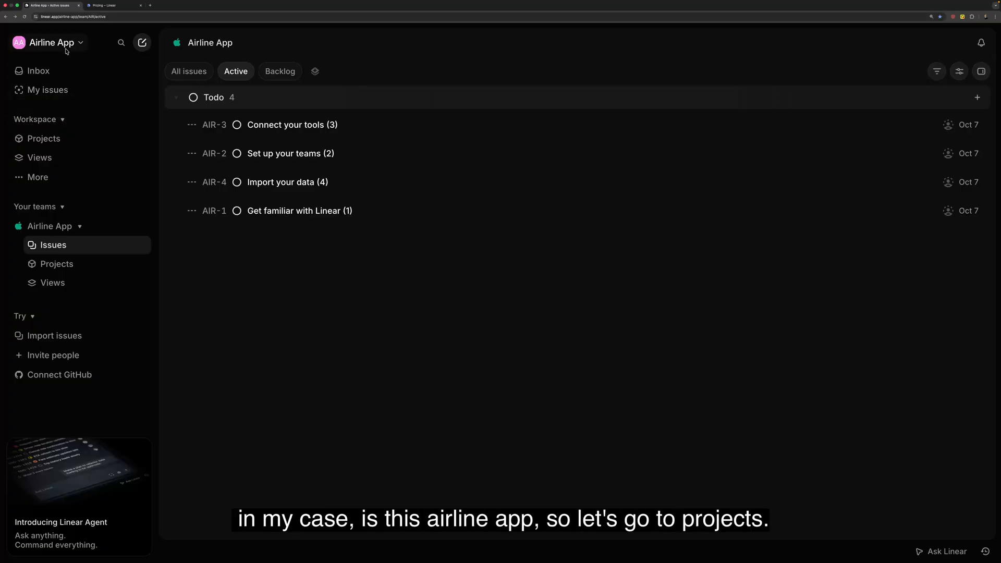
# Start a new project in the Airline App workspace and name it "Landing page project"
pyautogui.click(47, 140)
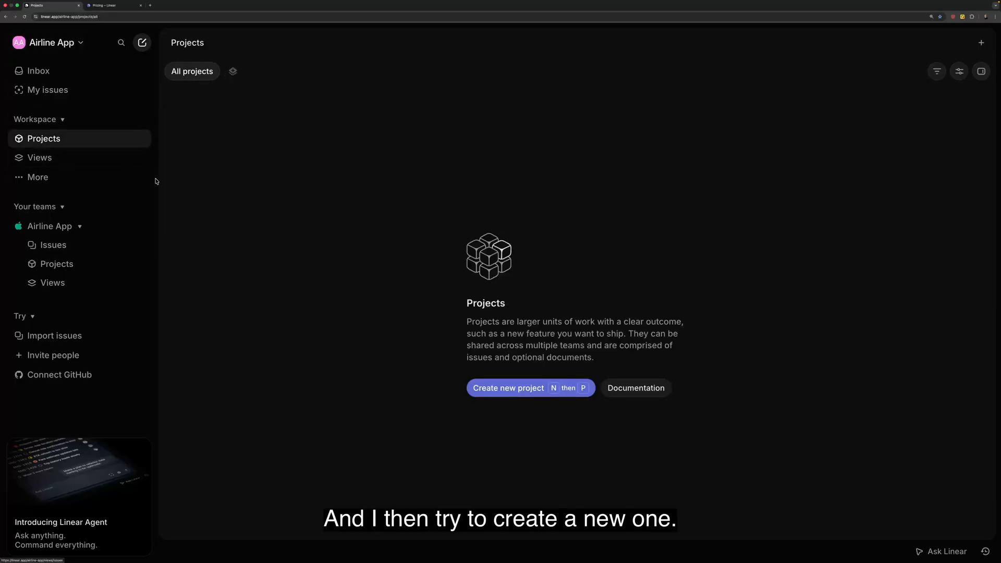
pyautogui.click(496, 389)
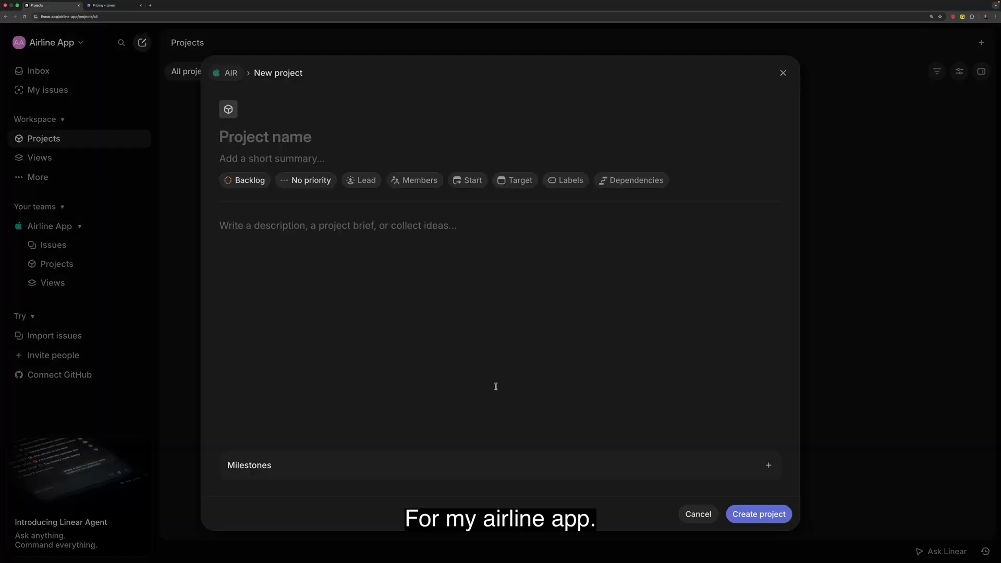
pyautogui.write('Lan')
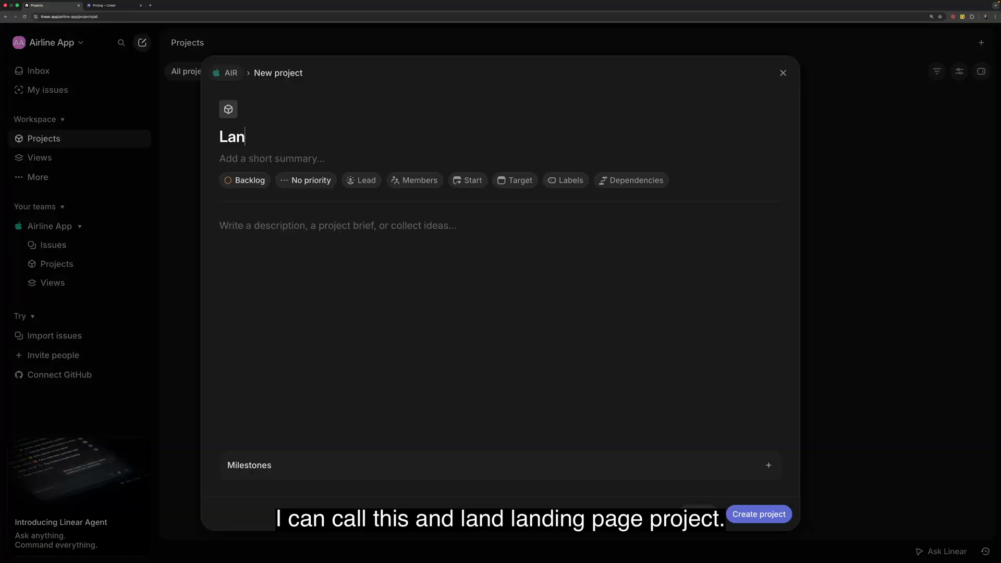
pyautogui.write('ding page project')
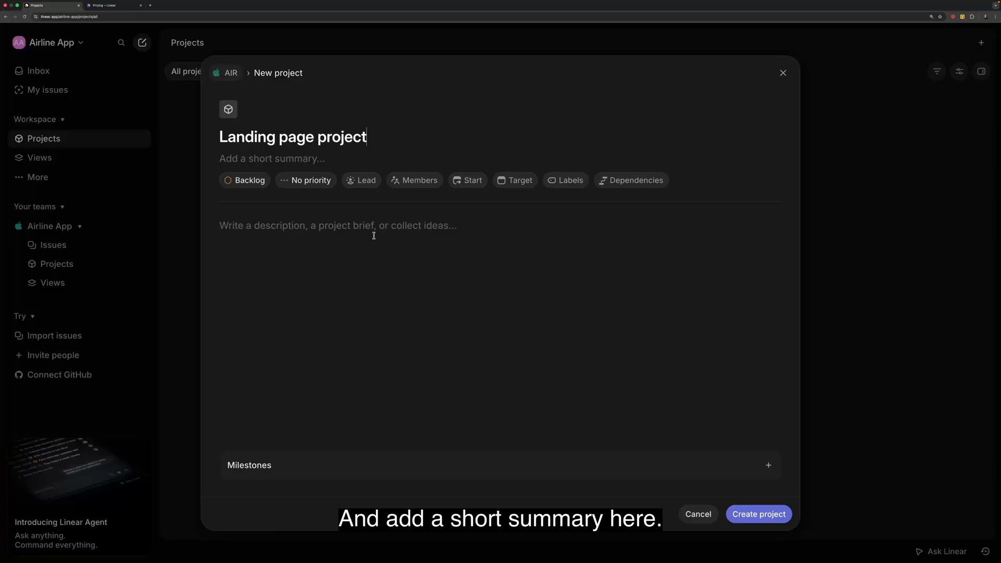
# Add the short summary "New landing page design and implementation" and create the project
pyautogui.click(335, 158)
pyautogui.write('New l')
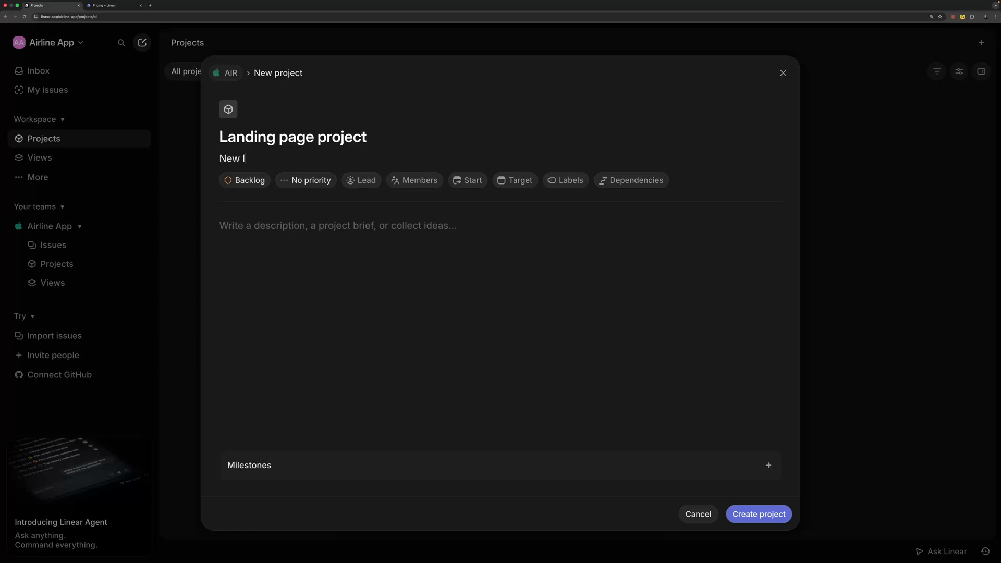
pyautogui.write('and')
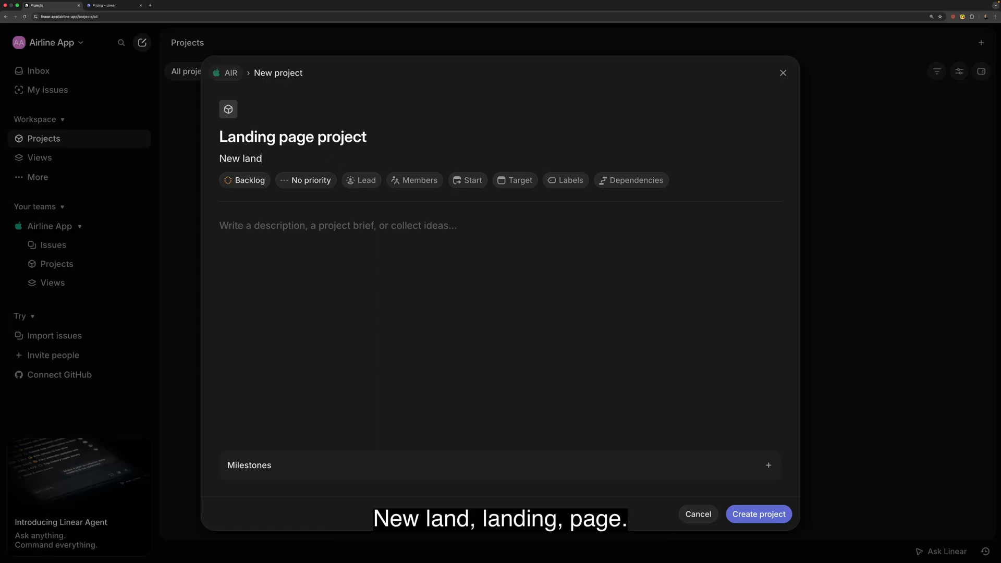
pyautogui.write('ing page')
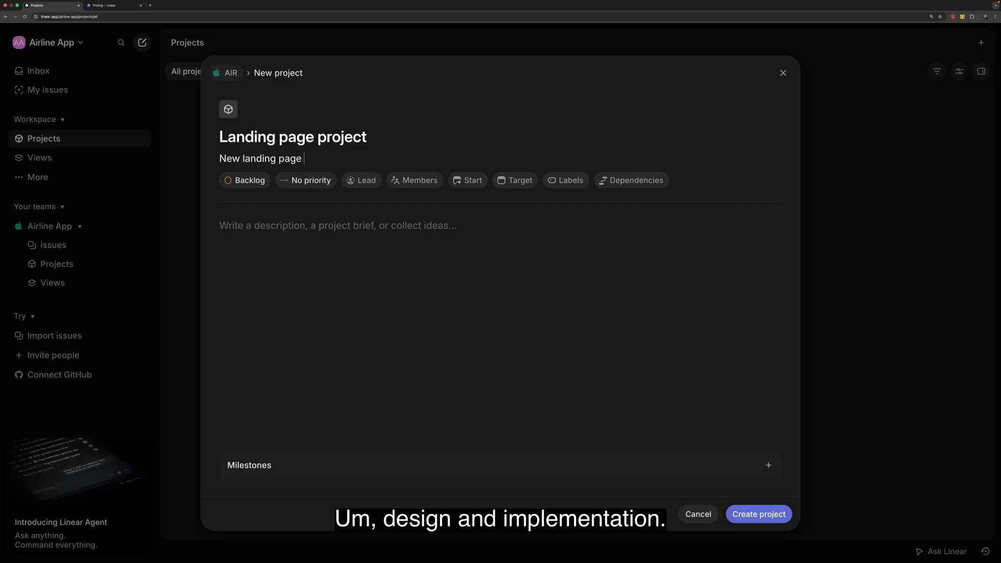
pyautogui.write(' design and imp')
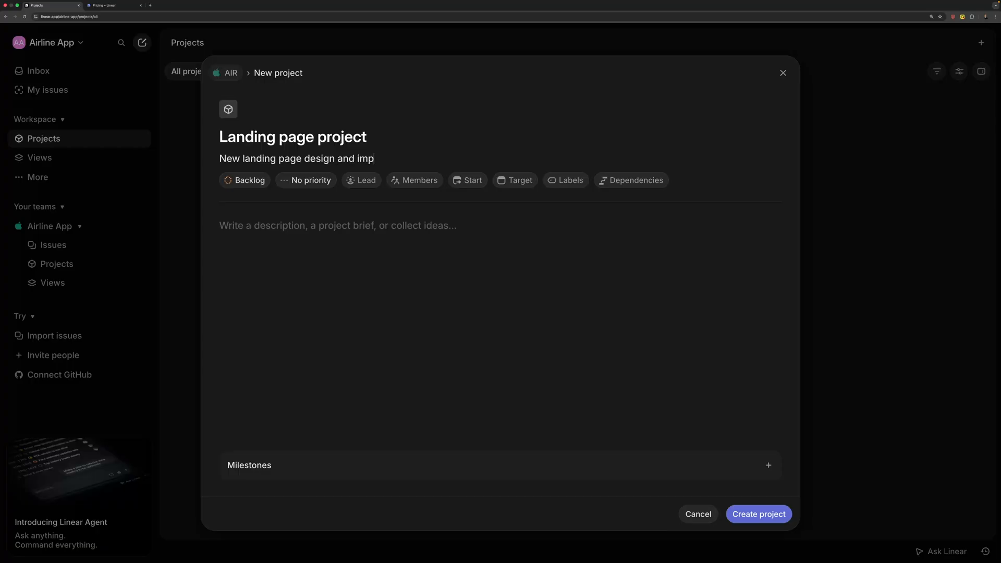
pyautogui.write('lementation')
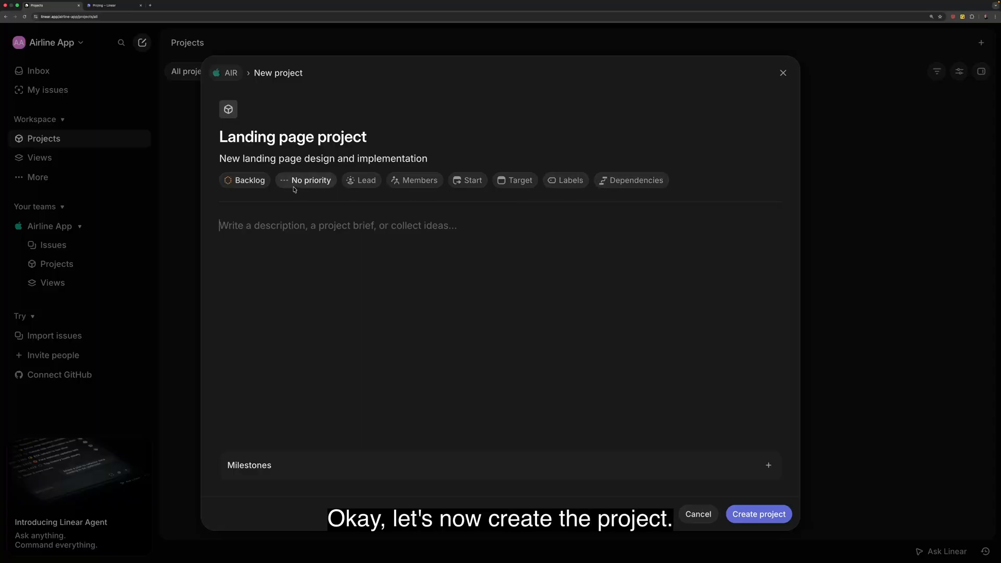
pyautogui.click(758, 515)
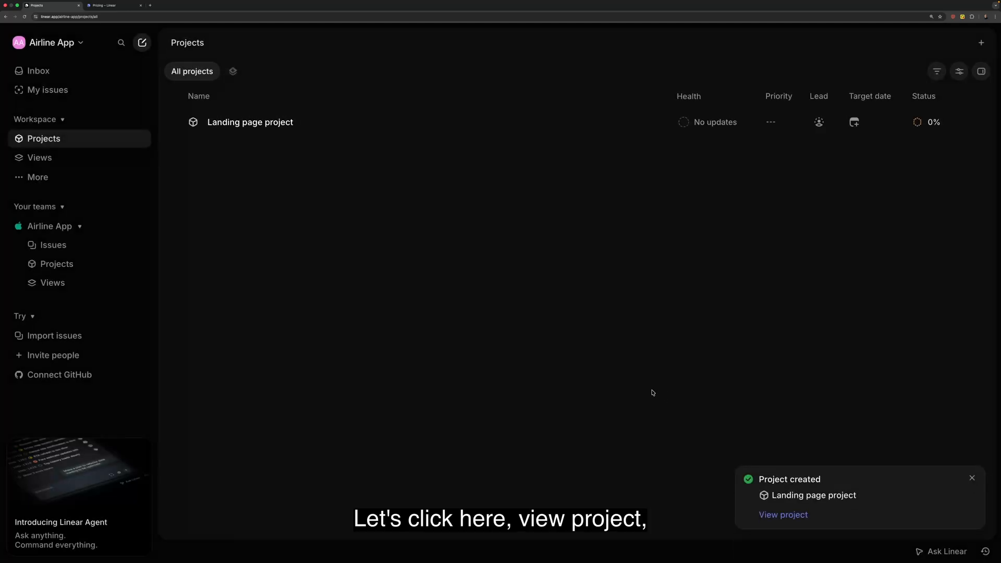
# Open the created project and view the invitation forms for adding people to the project and to the workspace, without sending invites
pyautogui.click(794, 516)
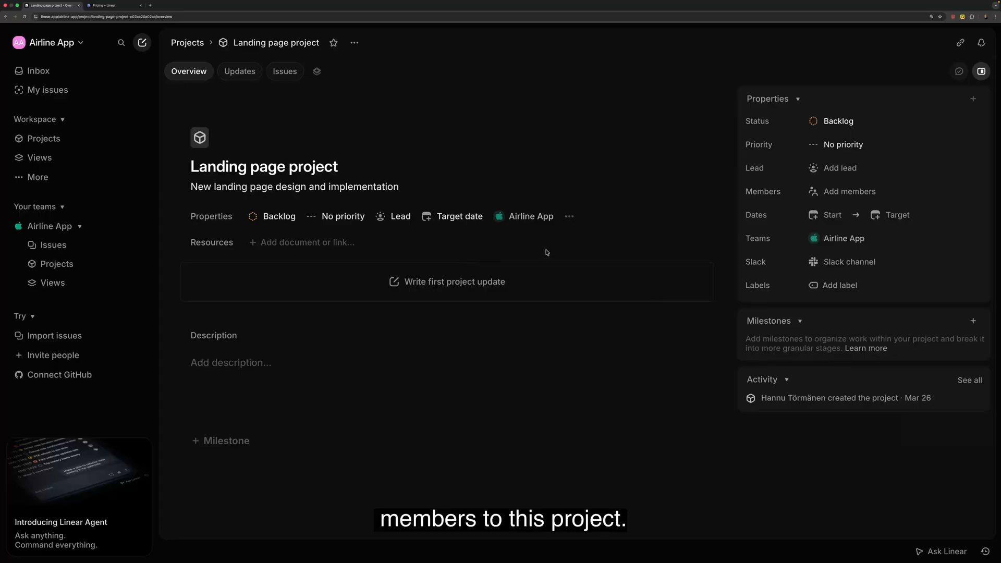
pyautogui.click(839, 193)
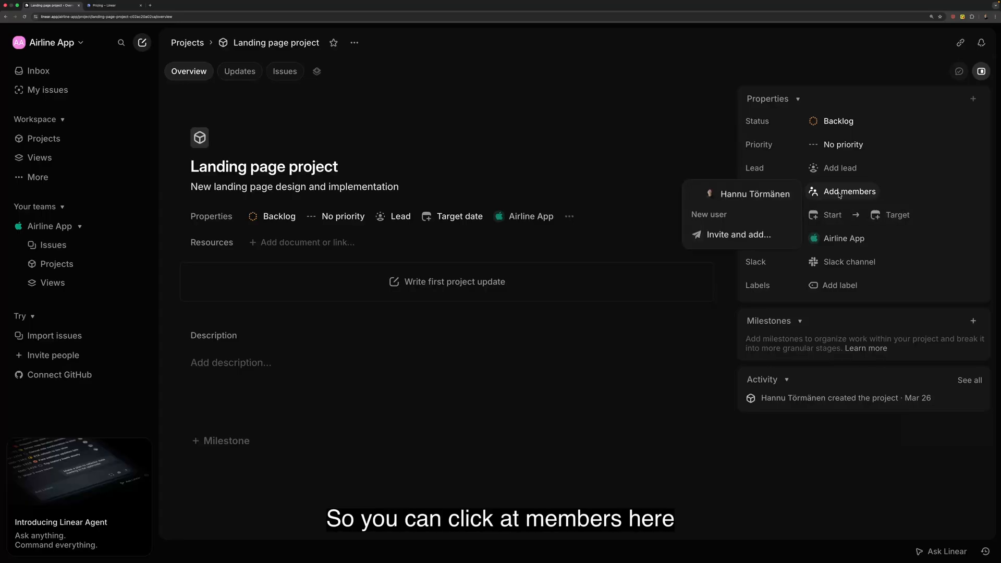
pyautogui.click(740, 236)
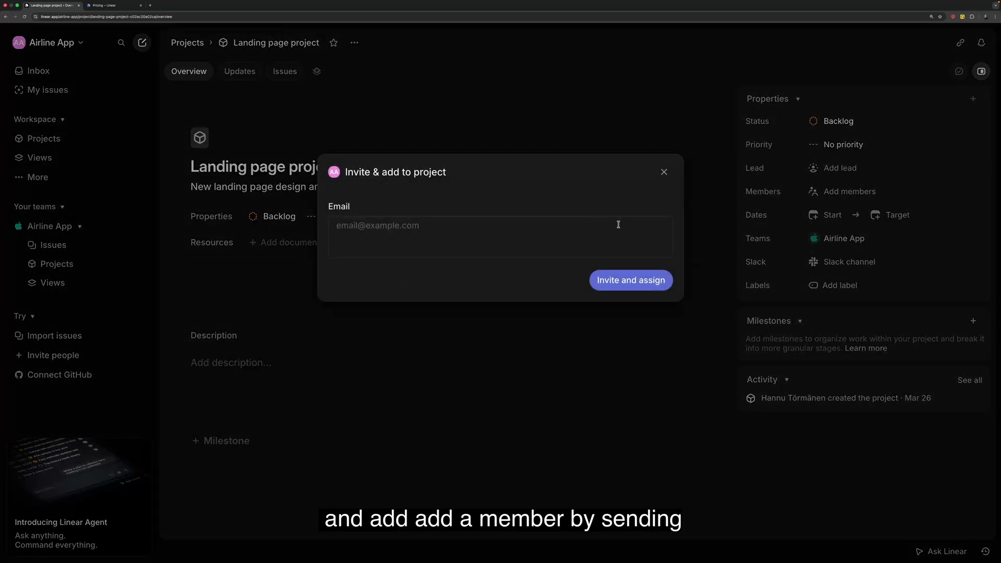
pyautogui.click(566, 226)
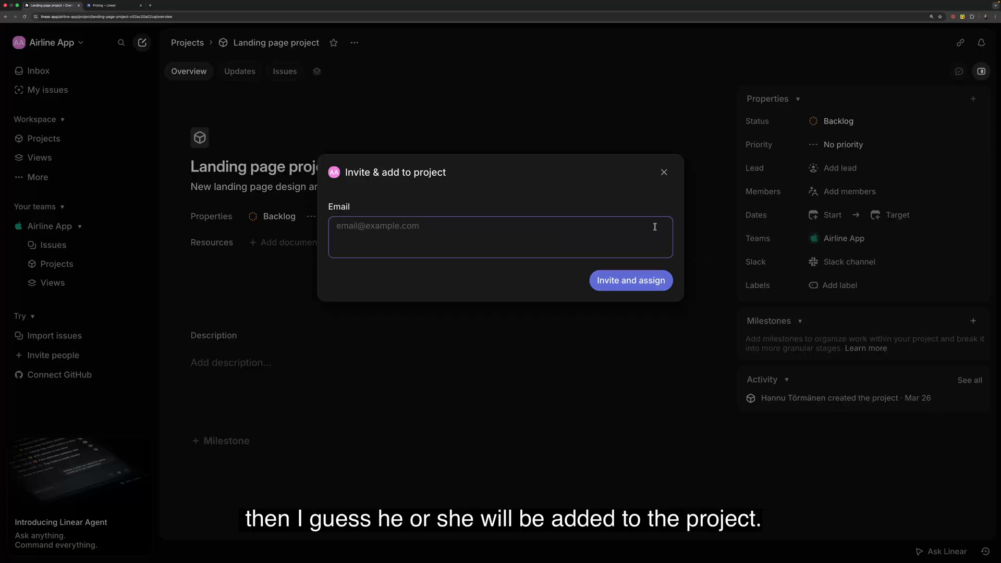
pyautogui.click(663, 173)
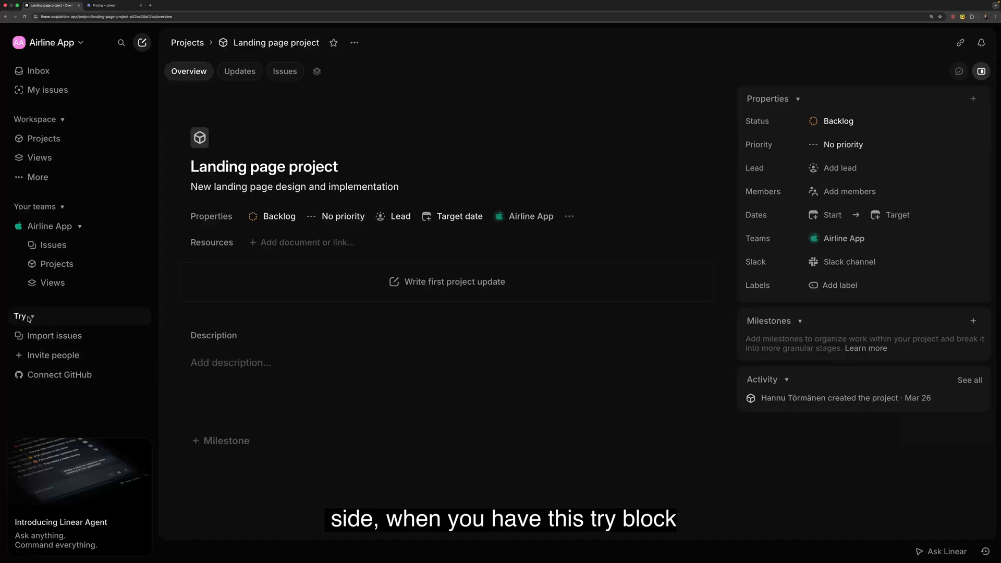
pyautogui.click(47, 357)
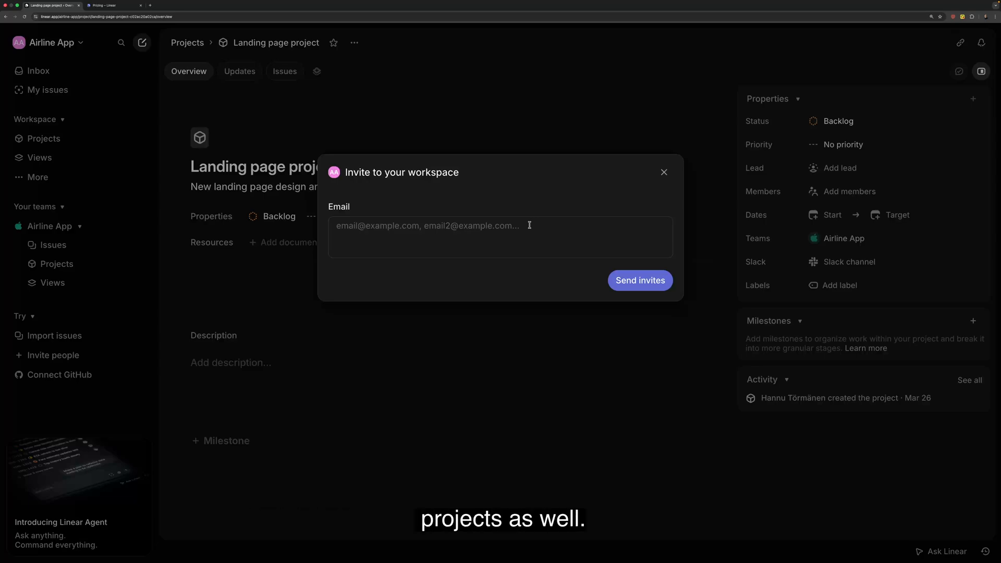
pyautogui.click(664, 173)
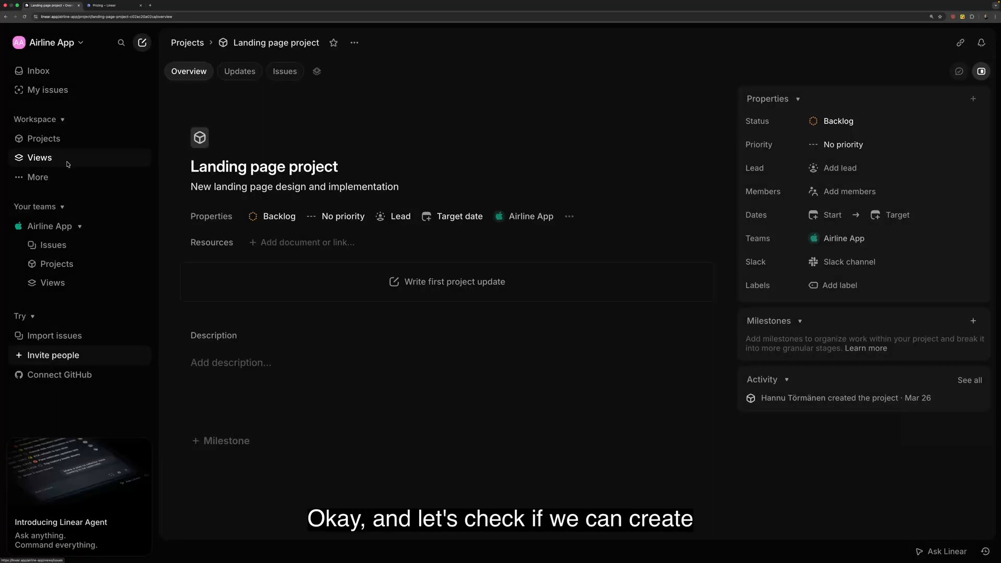
# Open the workspace's list of teams and start a new team with the name "Design"
pyautogui.click(40, 178)
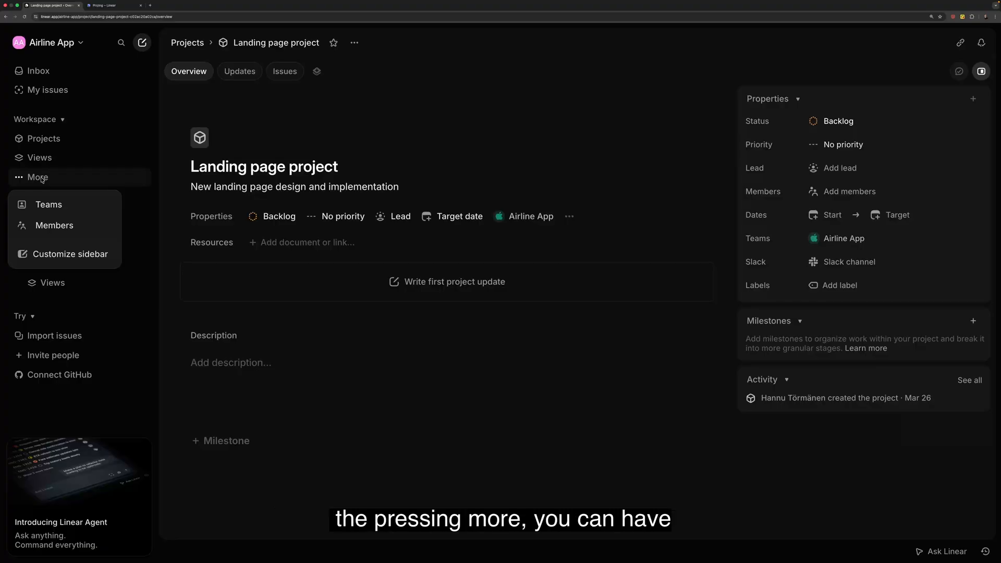
pyautogui.click(53, 206)
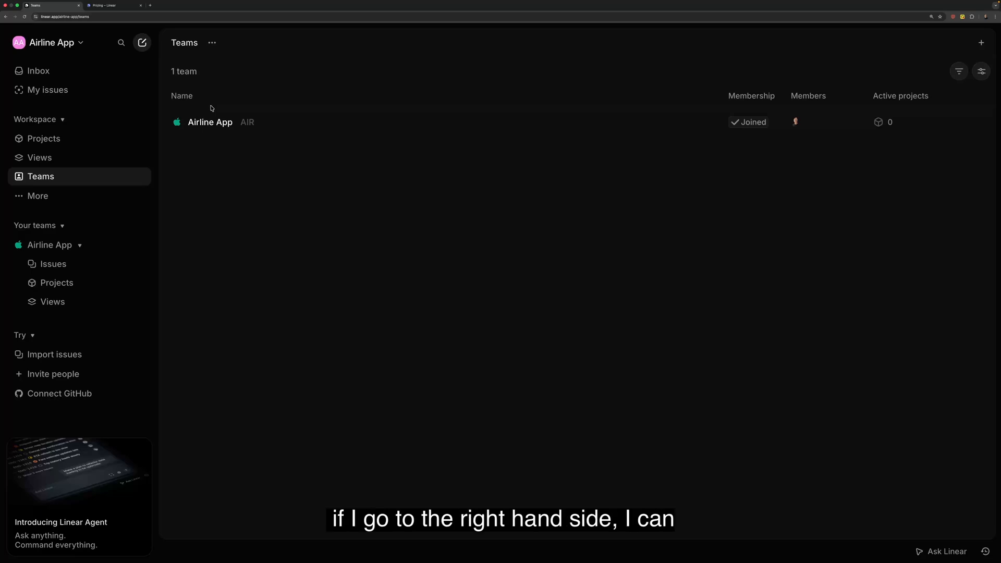
pyautogui.click(981, 43)
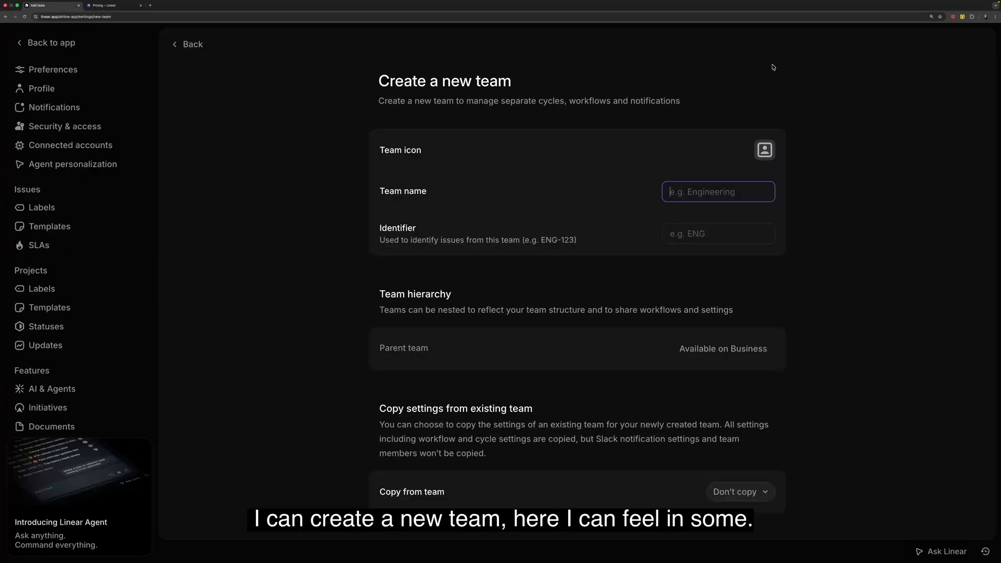
pyautogui.scroll(-2, 682, 144)
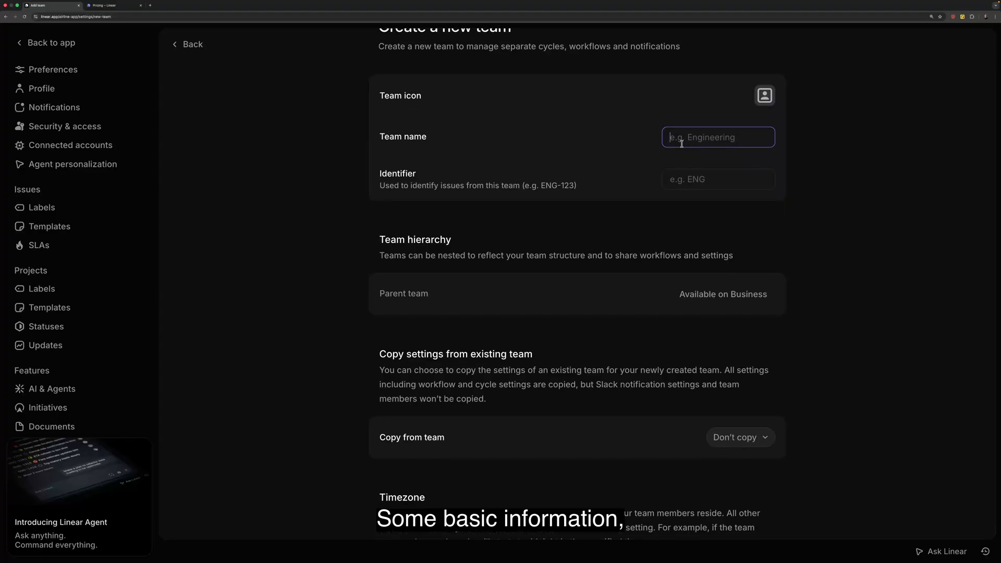
pyautogui.scroll(-1, 682, 144)
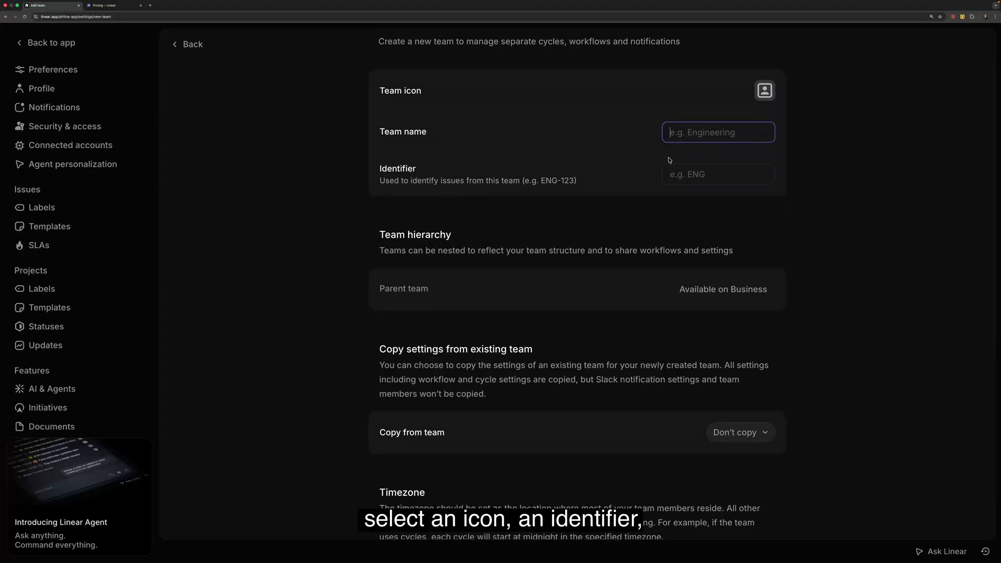
pyautogui.scroll(1, 633, 171)
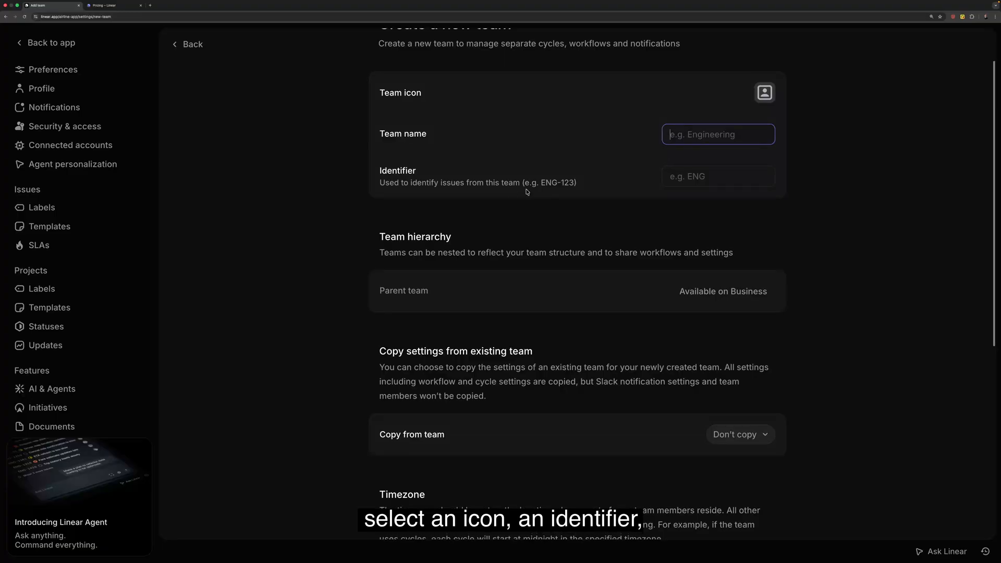
pyautogui.scroll(-1, 575, 188)
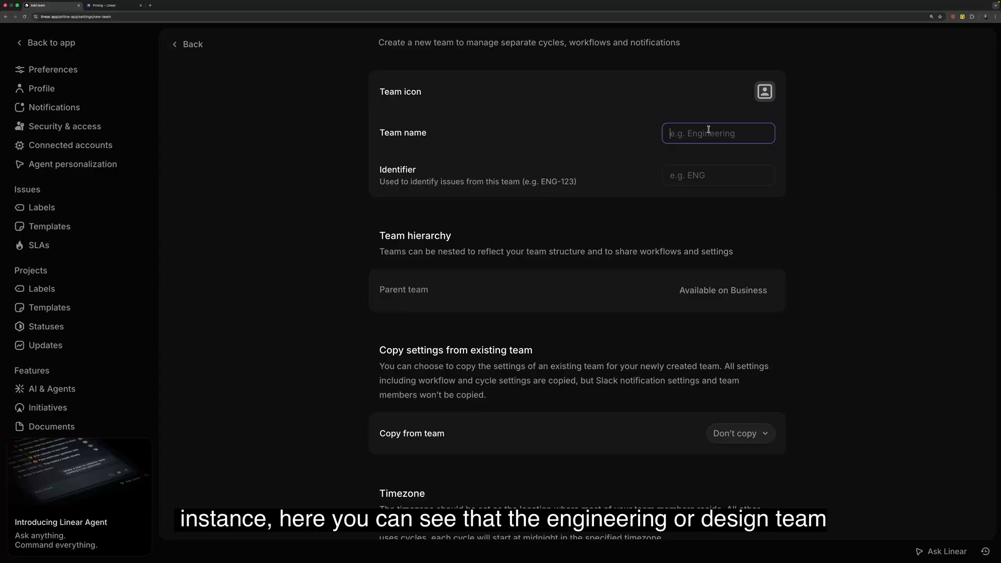
pyautogui.write('Design')
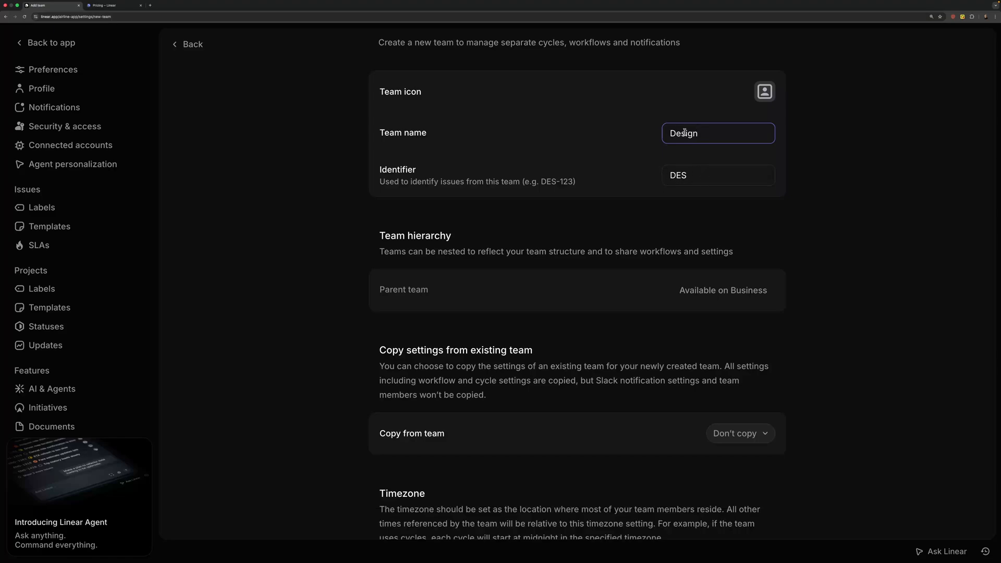
pyautogui.moveTo(685, 133); pyautogui.dragTo(671, 133)
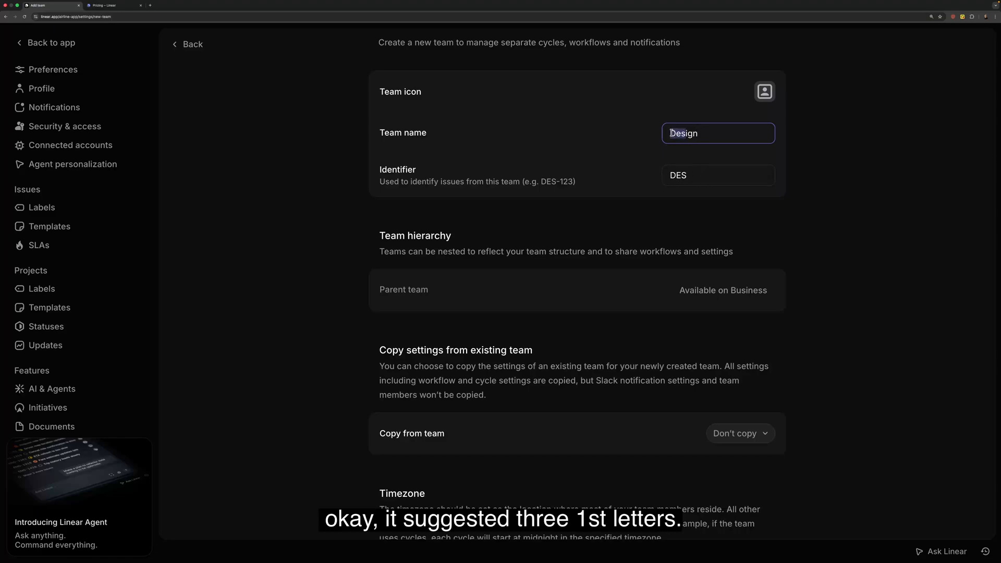
# Examine the new team's remaining settings, including which existing teams its settings can be copied from
pyautogui.scroll(-5, 646, 149)
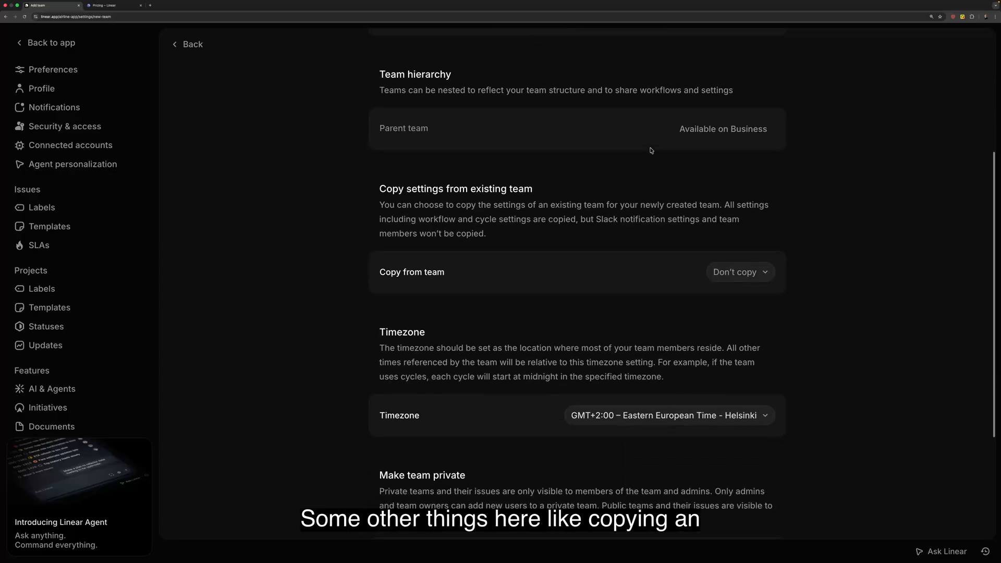
pyautogui.scroll(-1, 650, 150)
pyautogui.scroll(2, 650, 151)
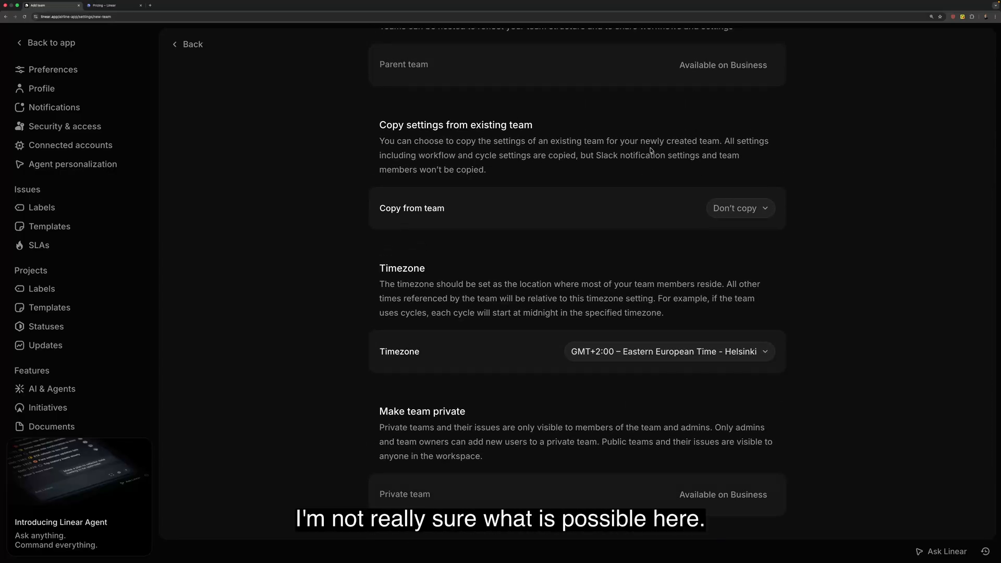
pyautogui.click(765, 210)
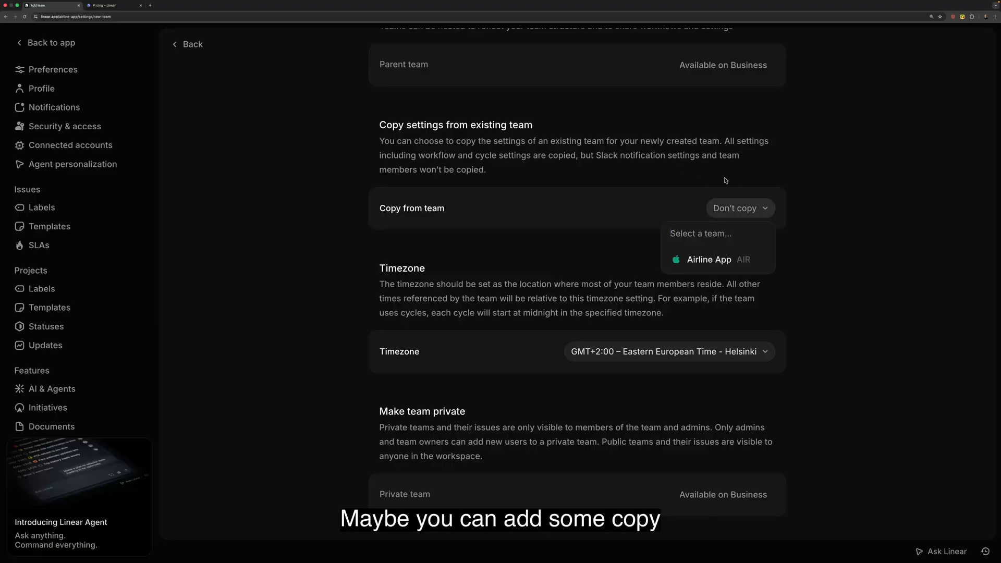
pyautogui.click(539, 143)
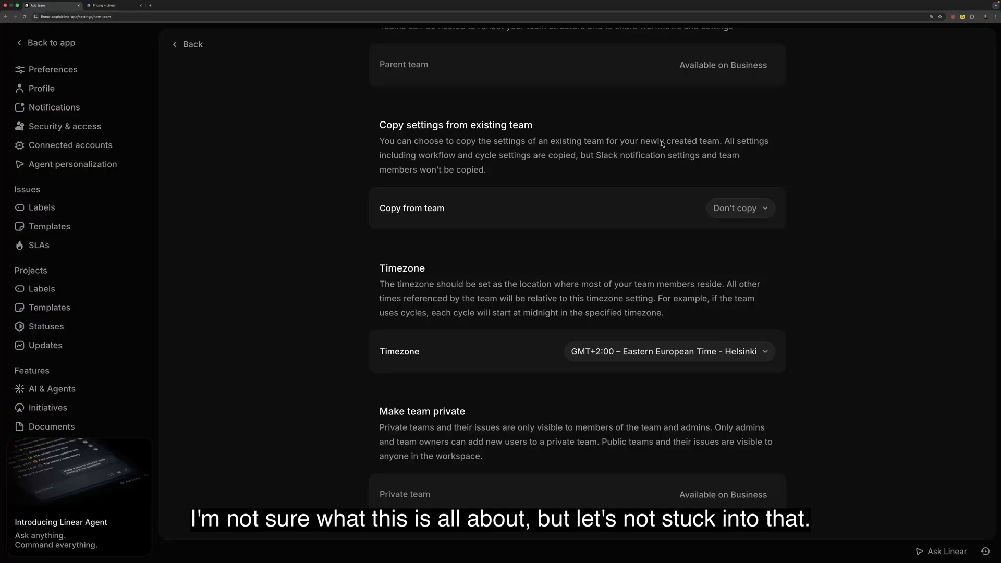
# Review the new team's timezone choices and privacy option, returning to the start of the team form
pyautogui.scroll(-2, 662, 144)
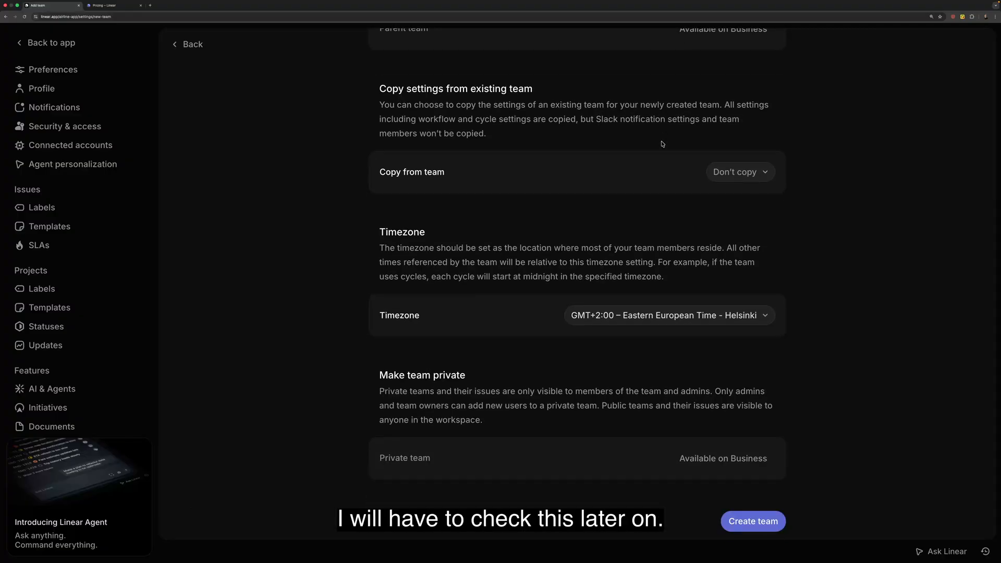
pyautogui.scroll(-3, 662, 143)
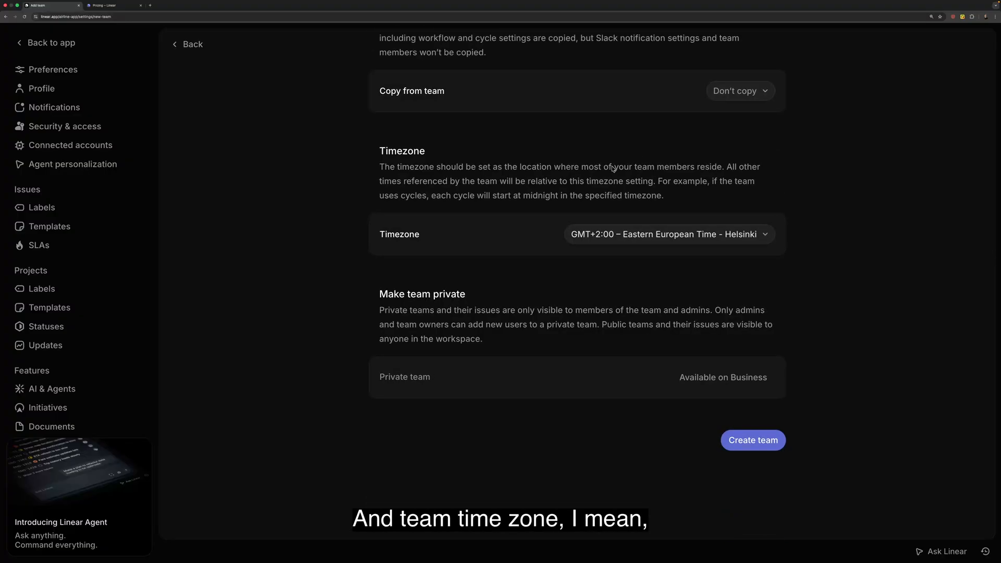
pyautogui.click(638, 239)
pyautogui.scroll(-4, 718, 306)
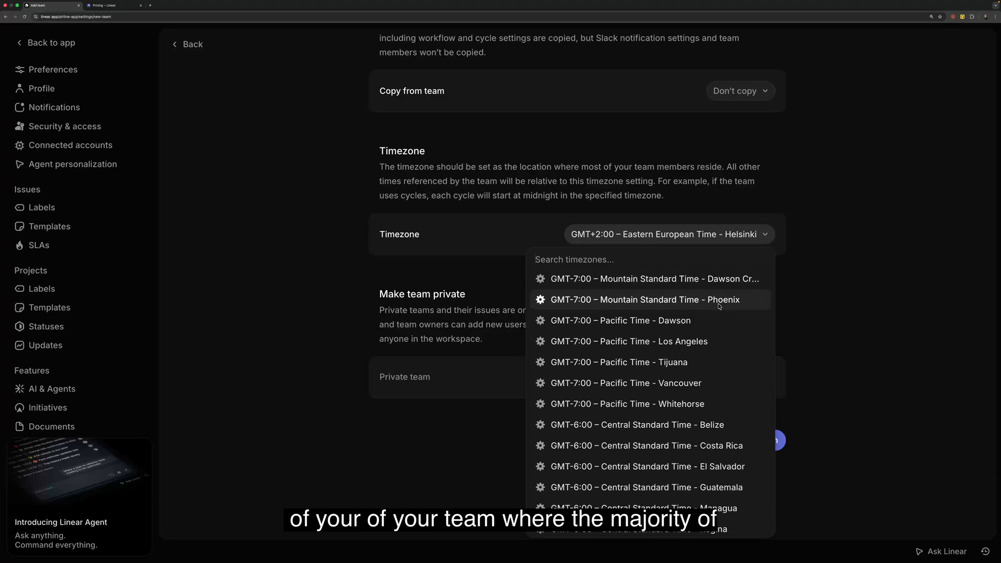
pyautogui.scroll(4, 718, 306)
pyautogui.press('Escape')
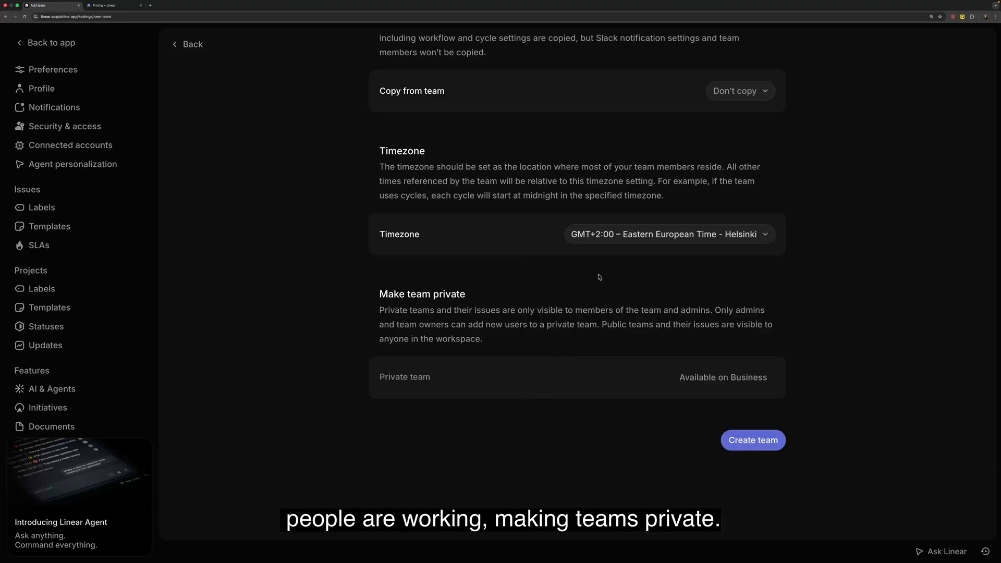
pyautogui.scroll(1, 574, 282)
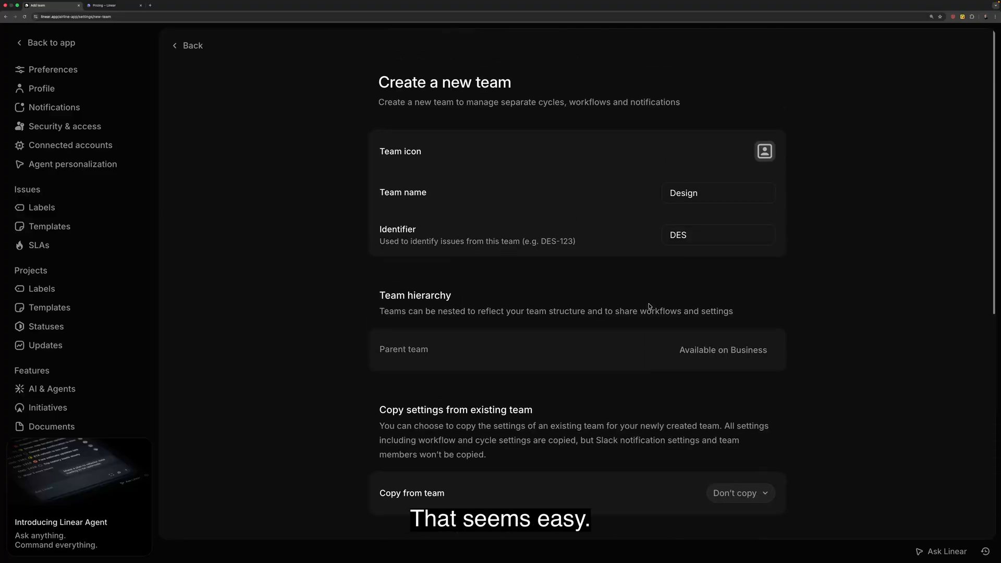
# Create the Design team, keeping the settings at the end of the form as they are
pyautogui.scroll(-7, 649, 306)
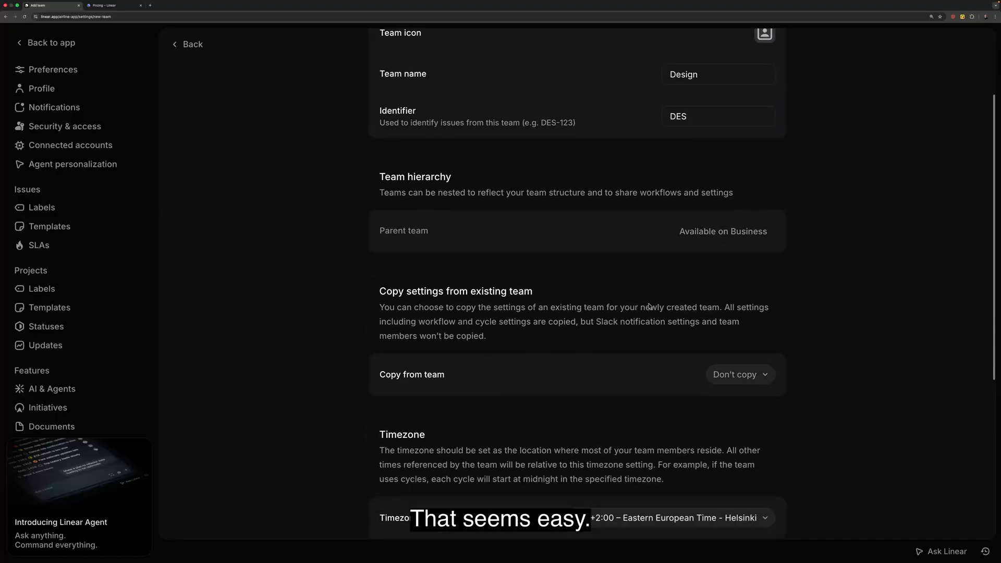
pyautogui.scroll(-2, 649, 306)
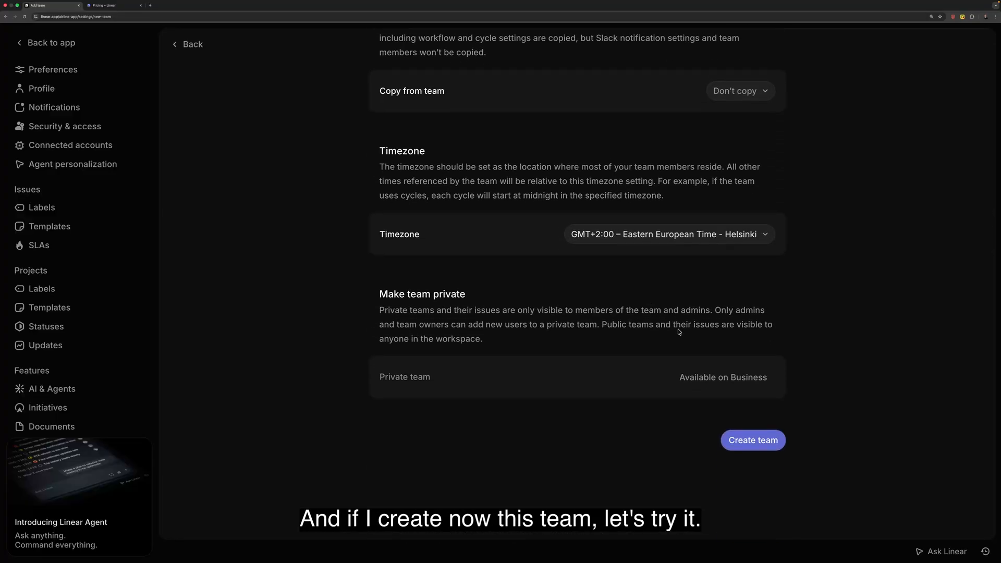
pyautogui.click(751, 441)
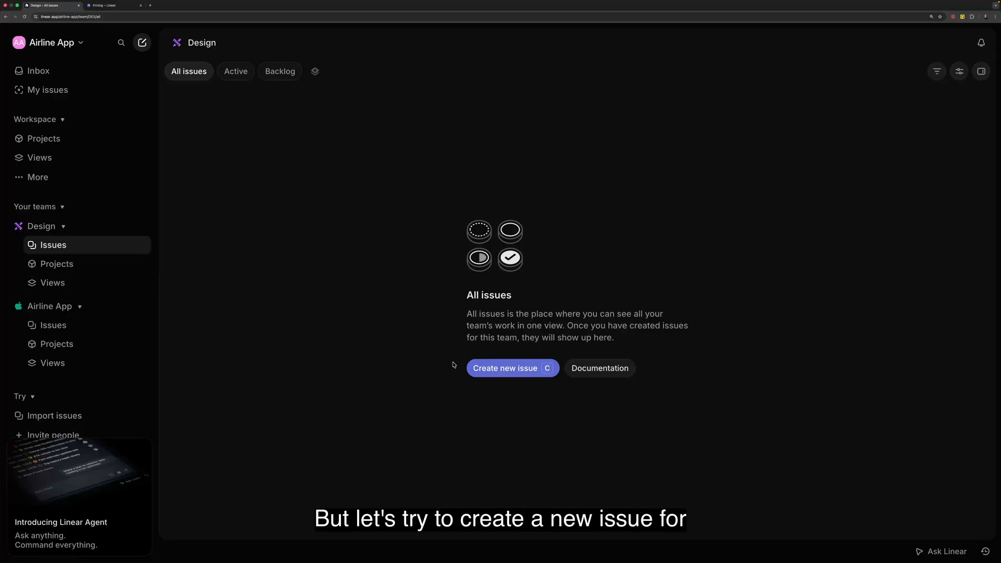
# Start a Design team issue titled "Team building event" and check its status and priority choices
pyautogui.click(500, 367)
pyautogui.write('Team building event')
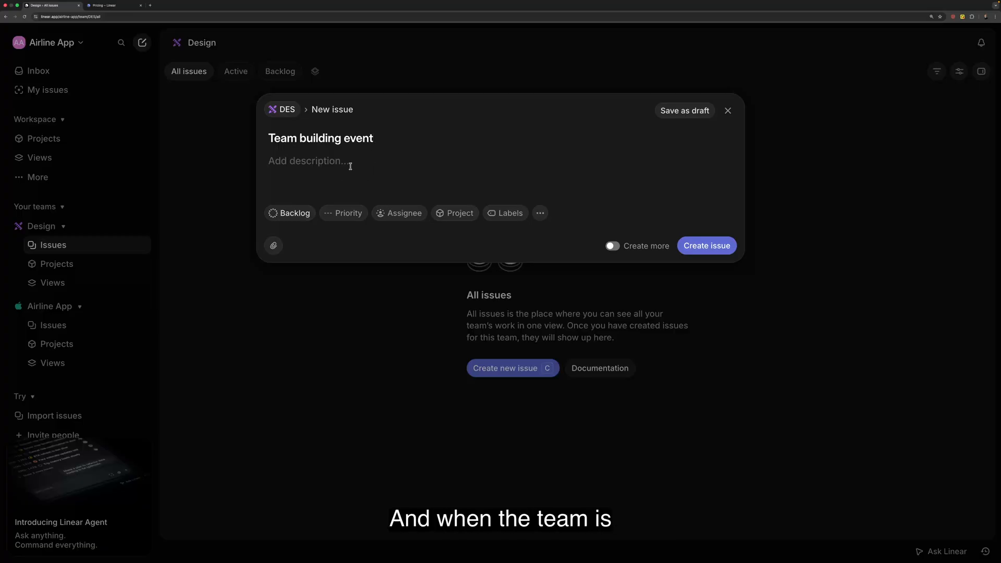
pyautogui.click(296, 213)
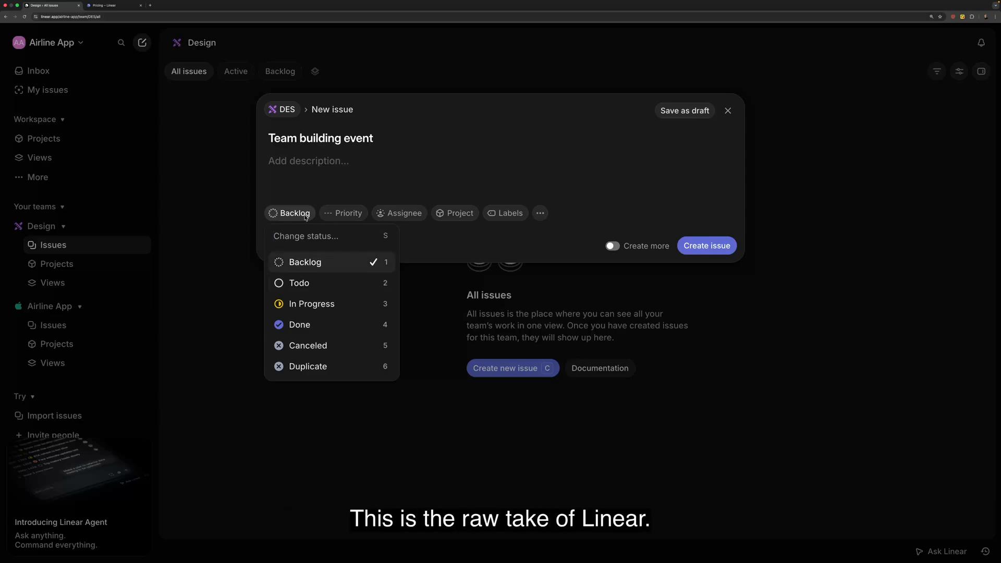
pyautogui.click(340, 213)
pyautogui.click(341, 214)
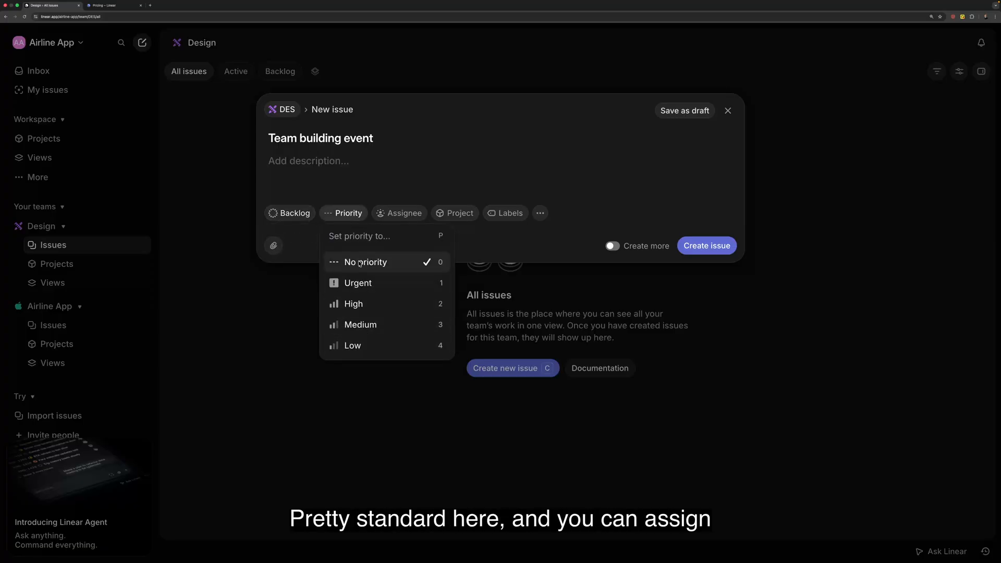
# Assign the new issue to the listed workspace member and set its priority to High, keeping the Backlog status
pyautogui.click(404, 214)
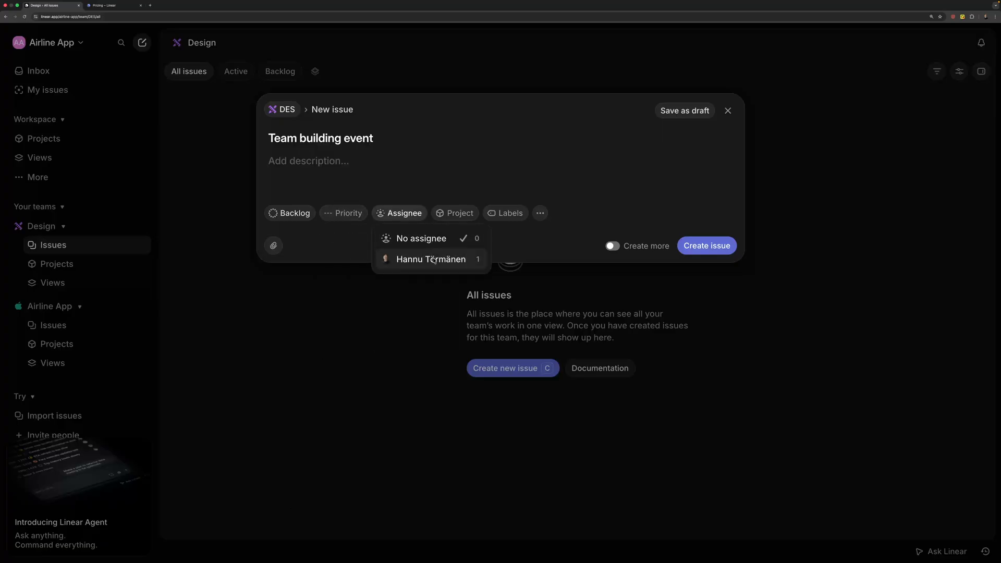
pyautogui.click(433, 259)
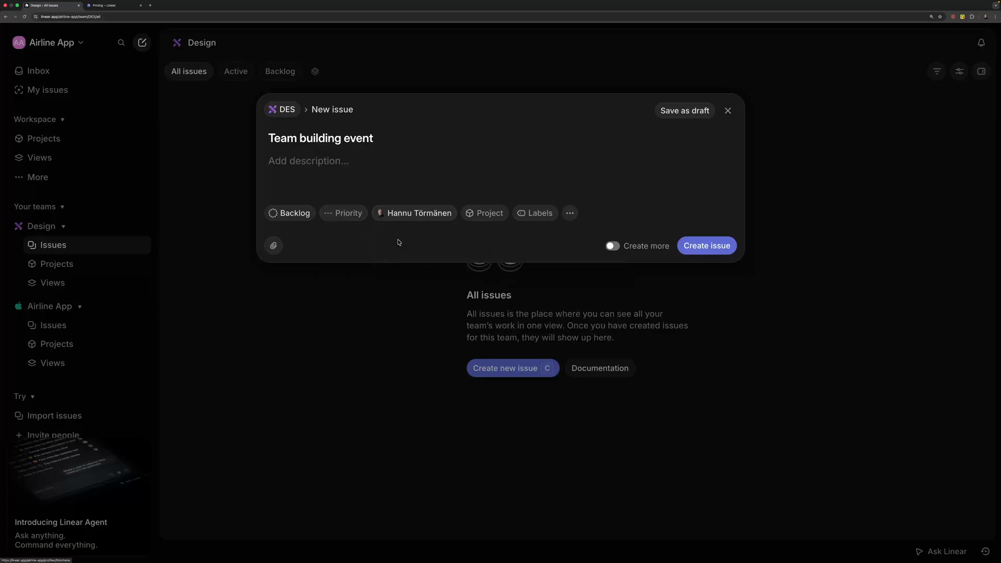
pyautogui.click(349, 215)
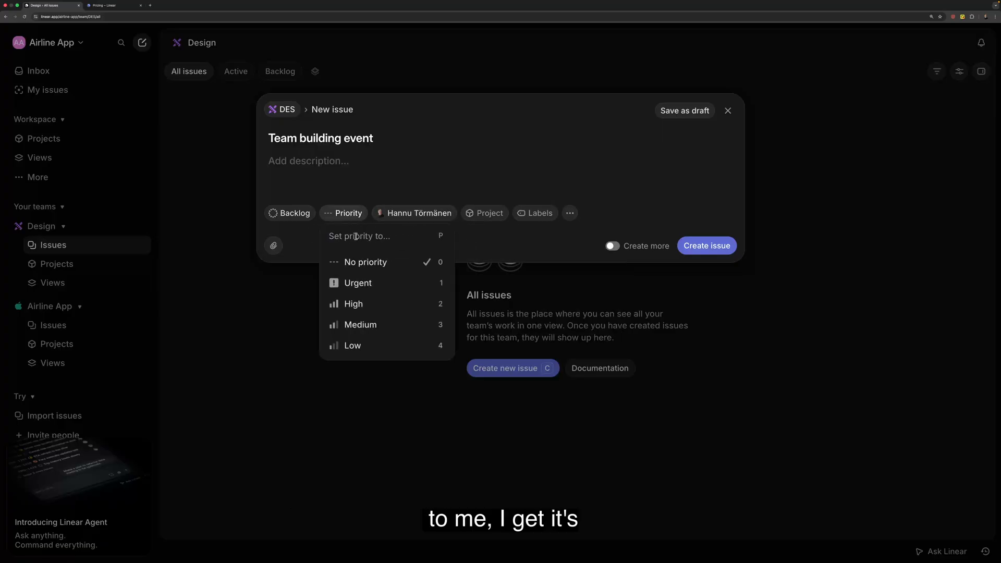
pyautogui.click(367, 303)
pyautogui.click(299, 218)
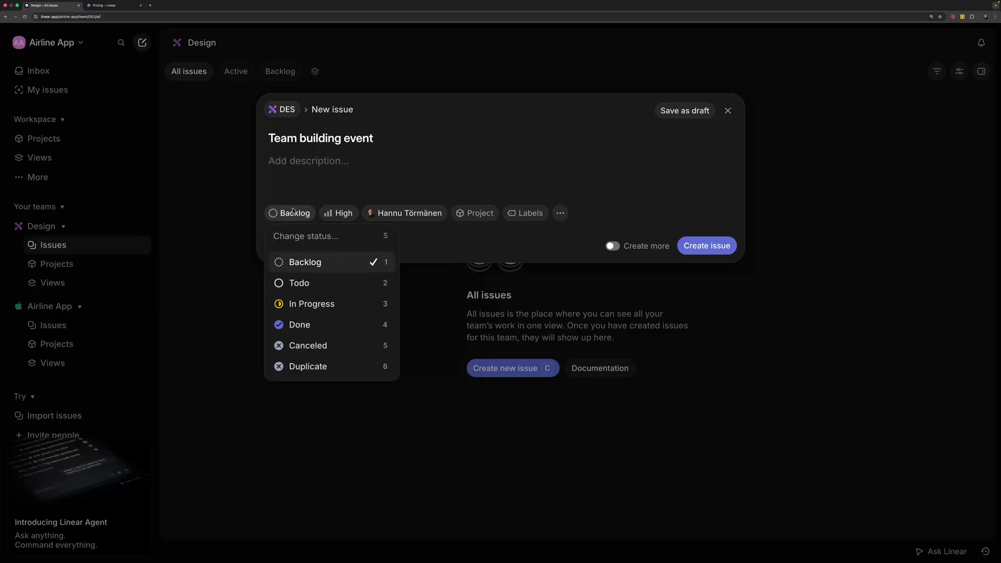
# Check the issue's project choices, add the Improvement label and create the issue
pyautogui.click(478, 215)
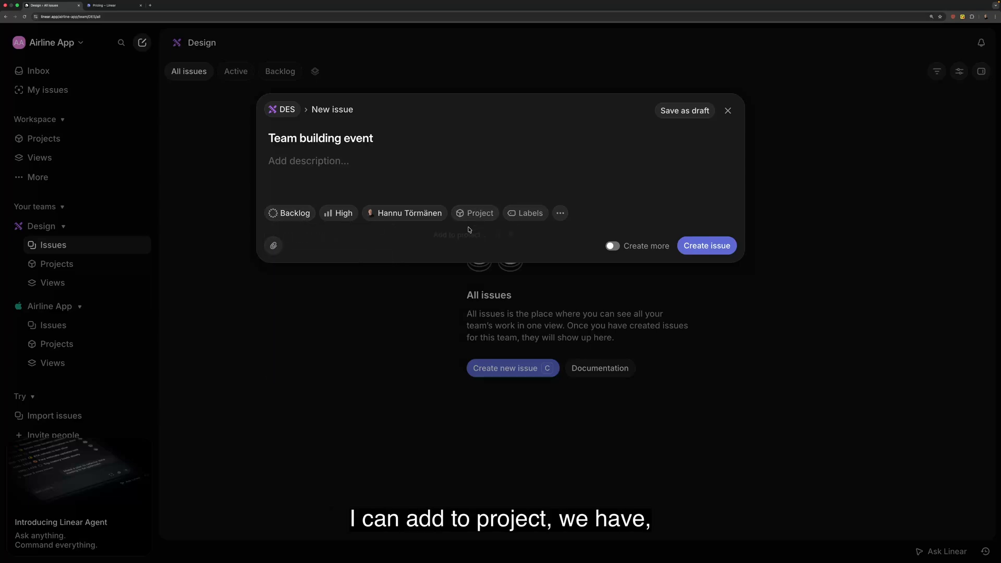
pyautogui.click(476, 219)
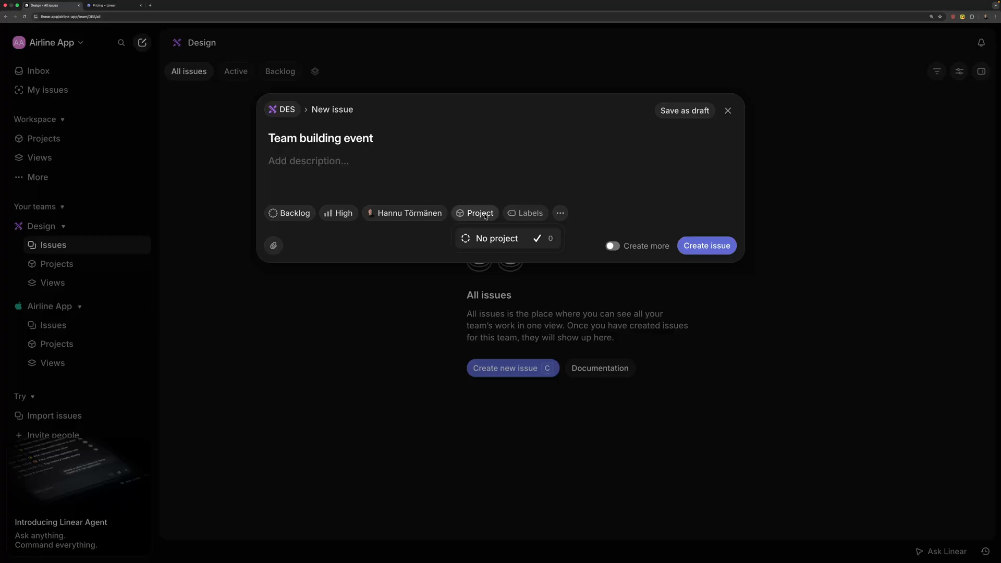
pyautogui.click(527, 213)
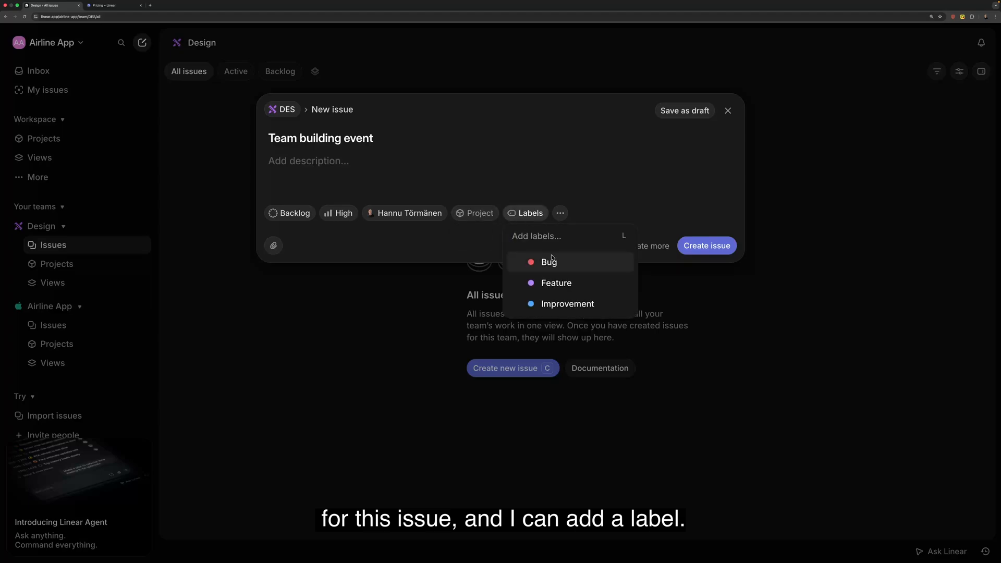
pyautogui.click(563, 306)
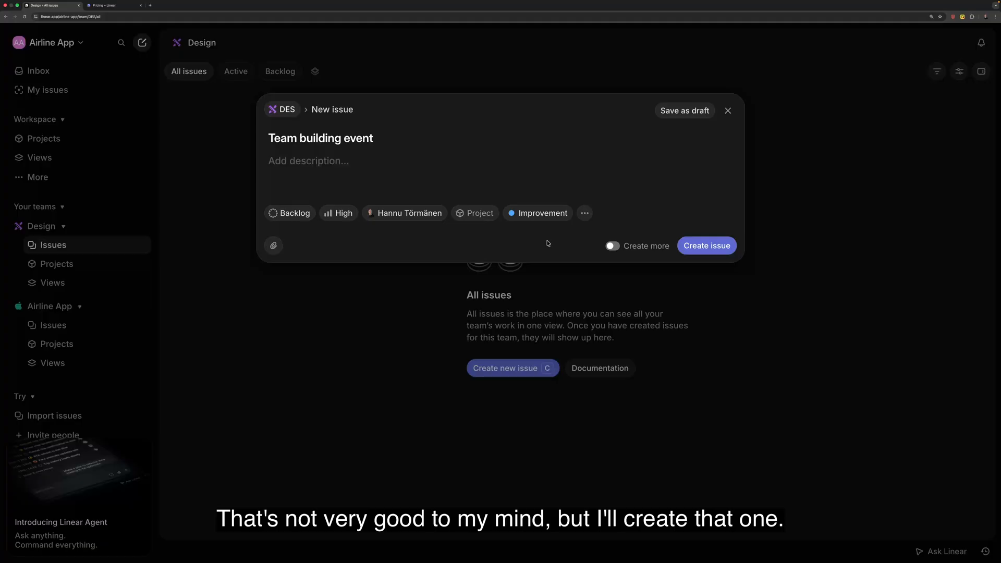
pyautogui.click(703, 246)
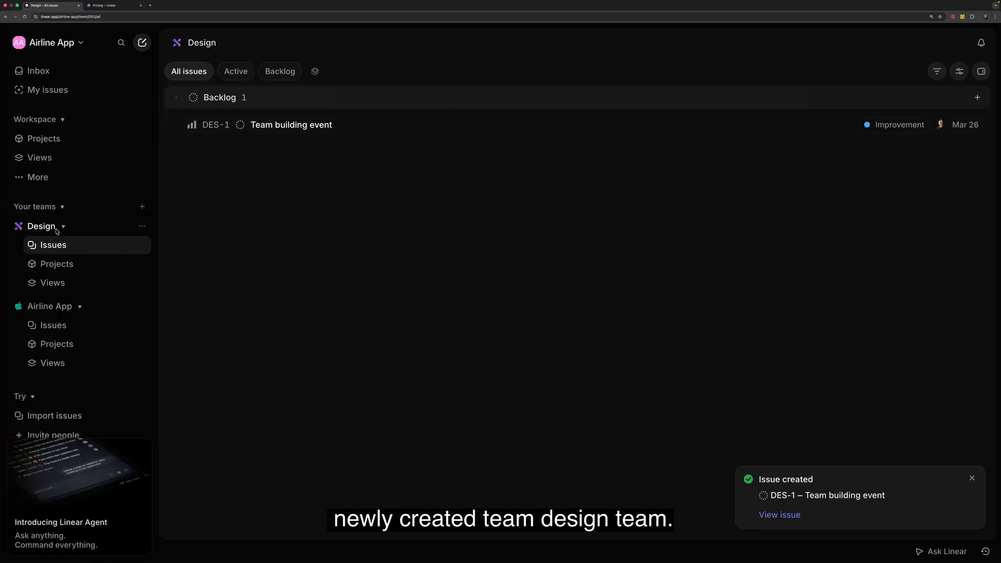
# Start a new project named "Landing page project" under the Design team
pyautogui.click(53, 265)
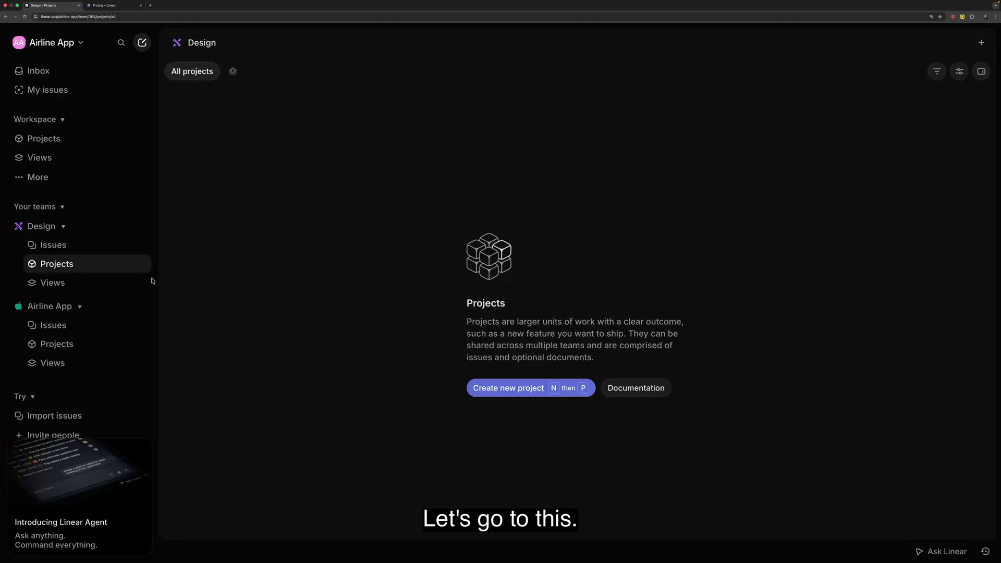
pyautogui.click(45, 226)
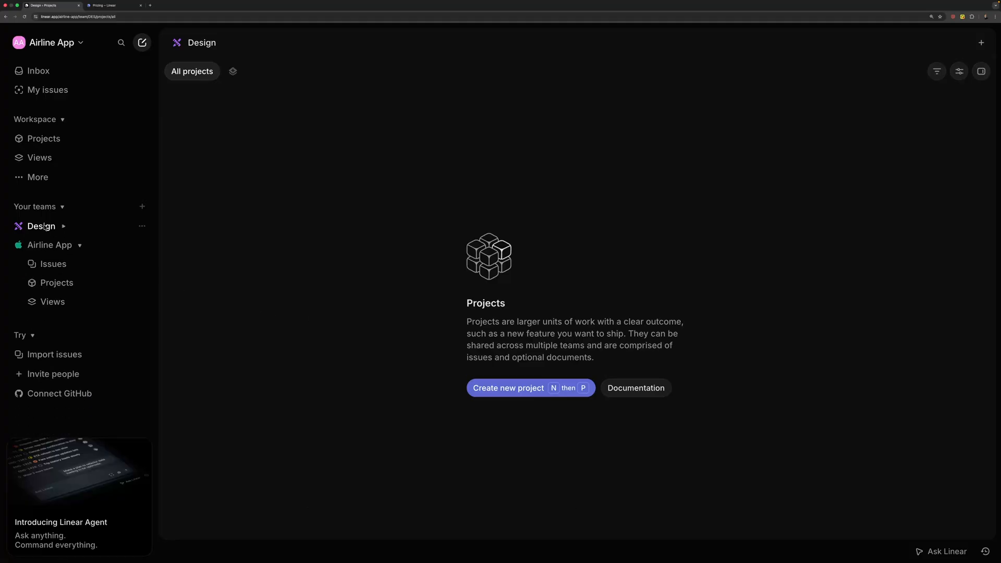
pyautogui.click(45, 226)
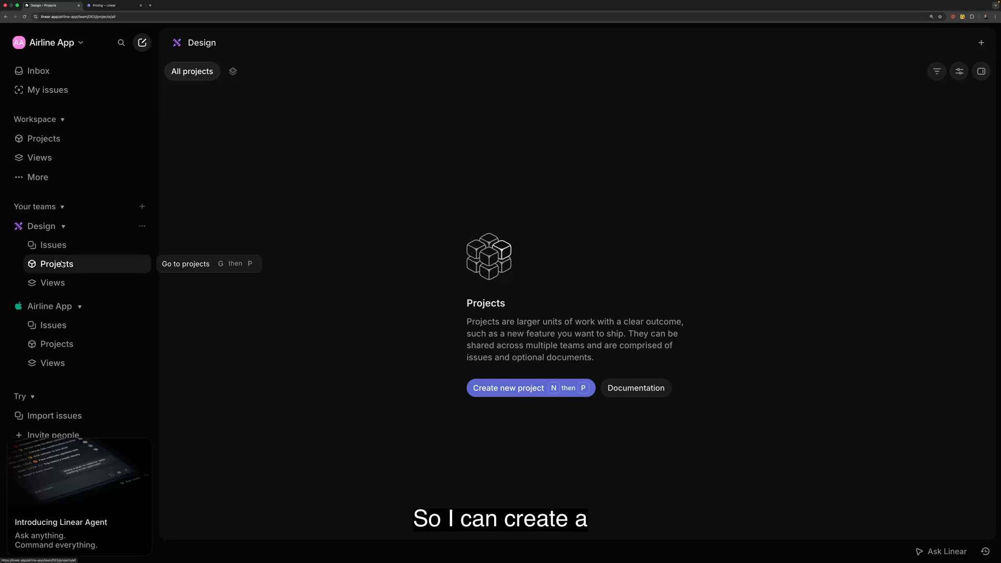
pyautogui.click(501, 389)
pyautogui.write('Landing ')
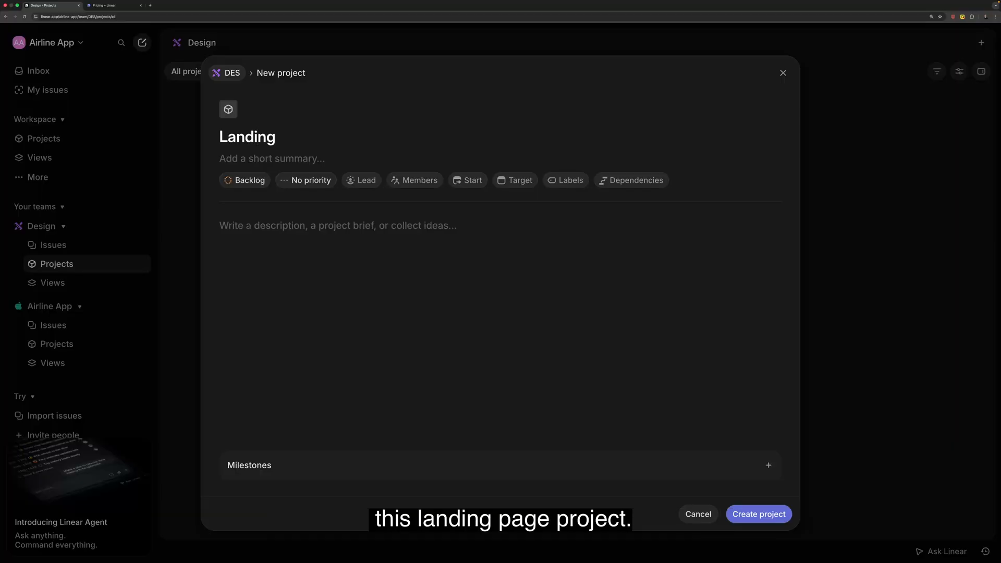
pyautogui.write('page pro')
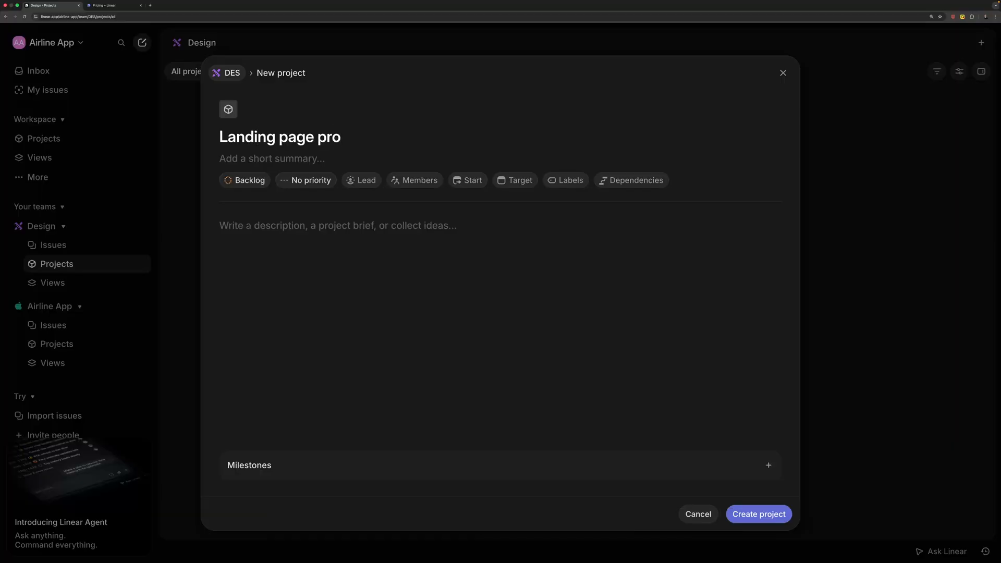
pyautogui.write('ject')
# Give the project the summary "New landing page for Airline app" and create it
pyautogui.click(341, 164)
pyautogui.write('N')
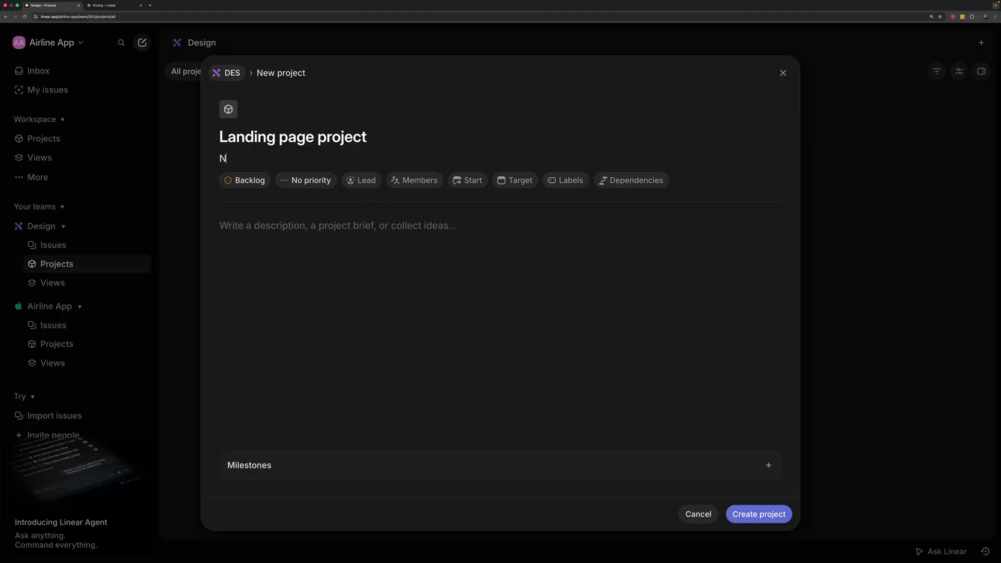
pyautogui.write('ew landing page for Air')
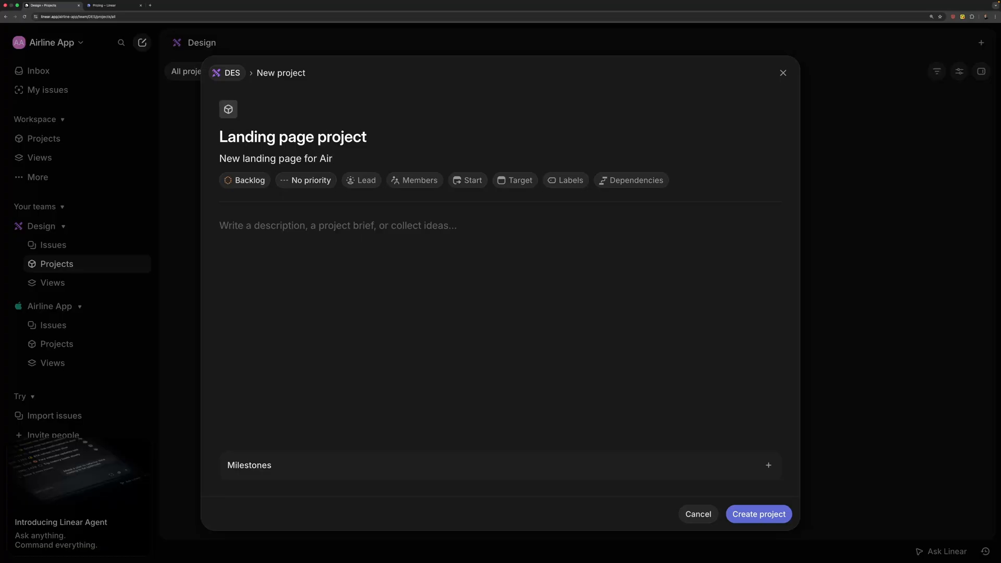
pyautogui.write('line')
pyautogui.write('app')
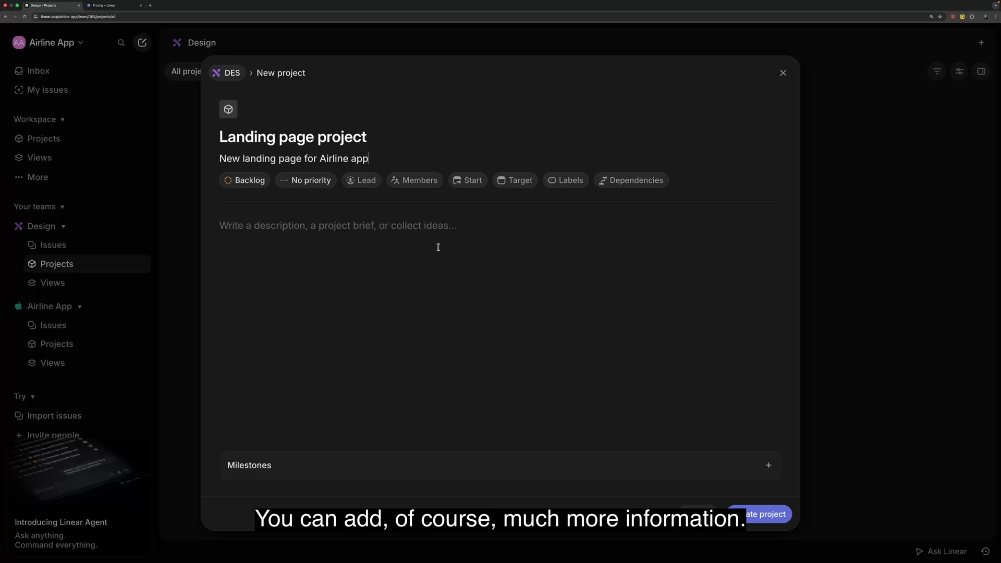
pyautogui.click(765, 514)
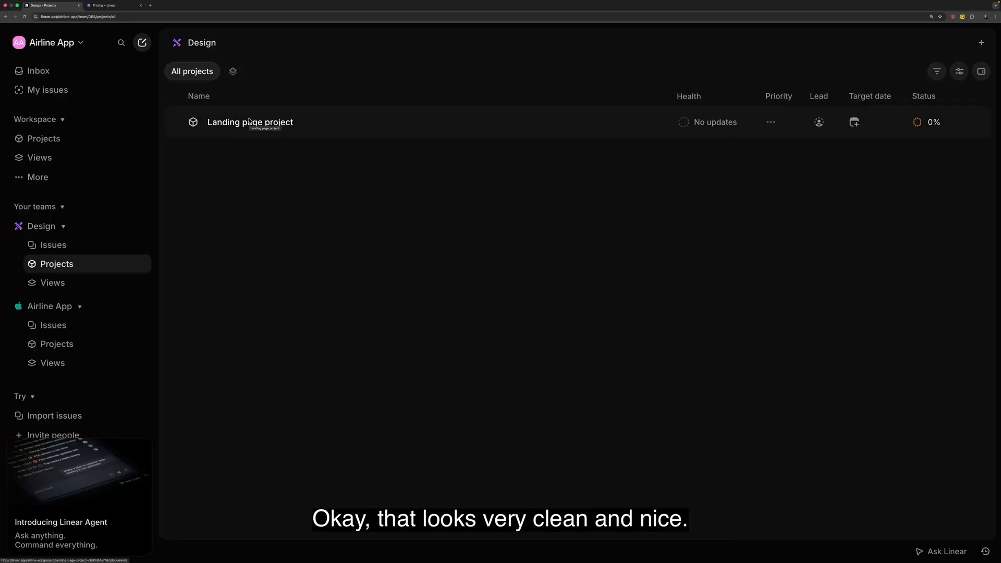
# Create an issue titled "Landing page design kickoff meeting" within the Design team's Landing page project
pyautogui.click(249, 121)
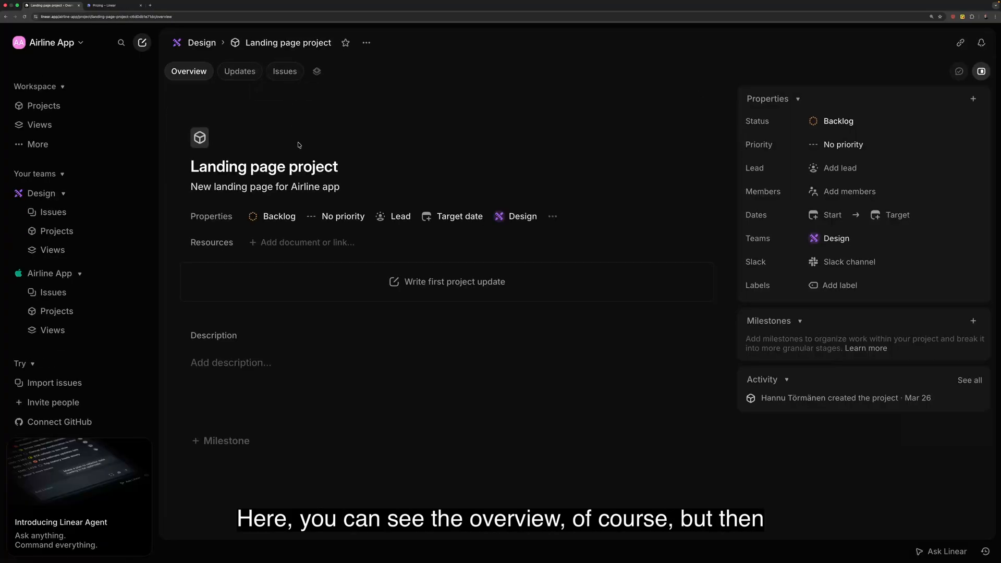
pyautogui.click(287, 72)
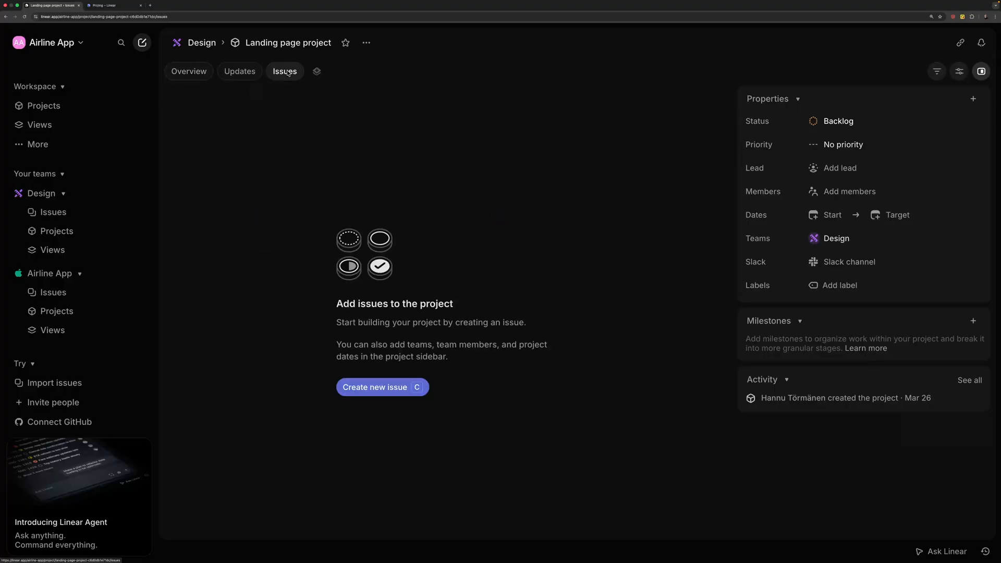
pyautogui.click(375, 387)
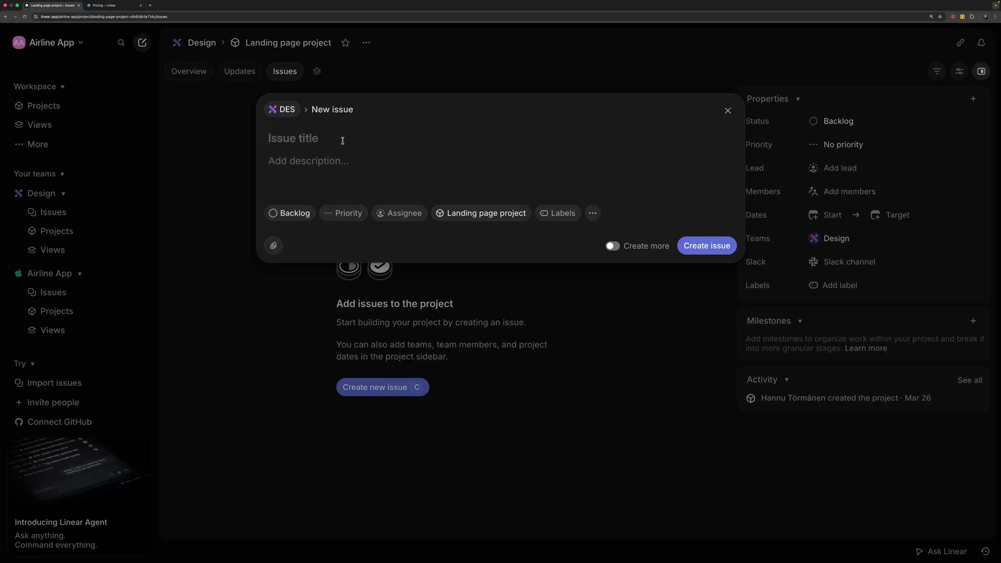
pyautogui.write('L')
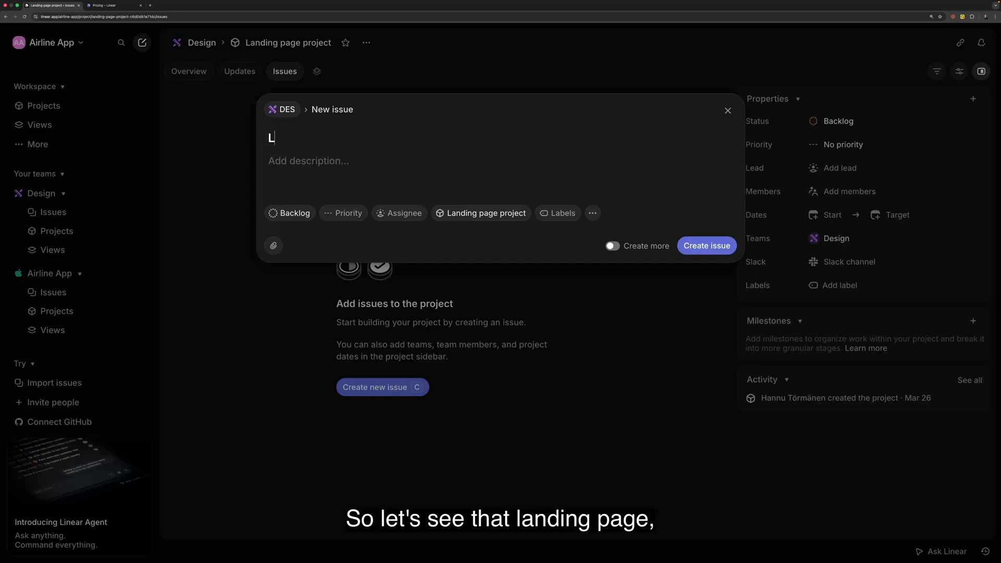
pyautogui.write('anding pa')
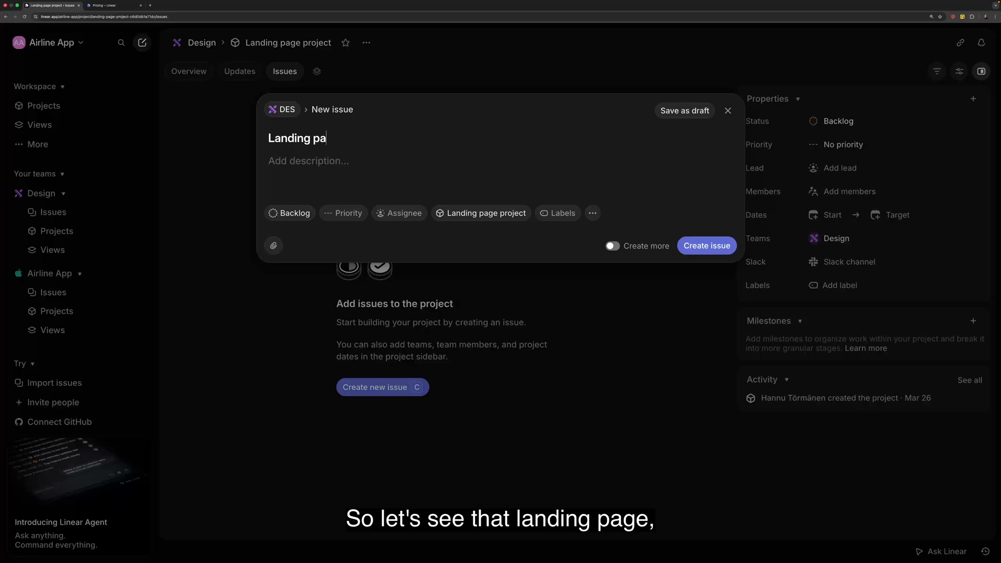
pyautogui.write('ge des')
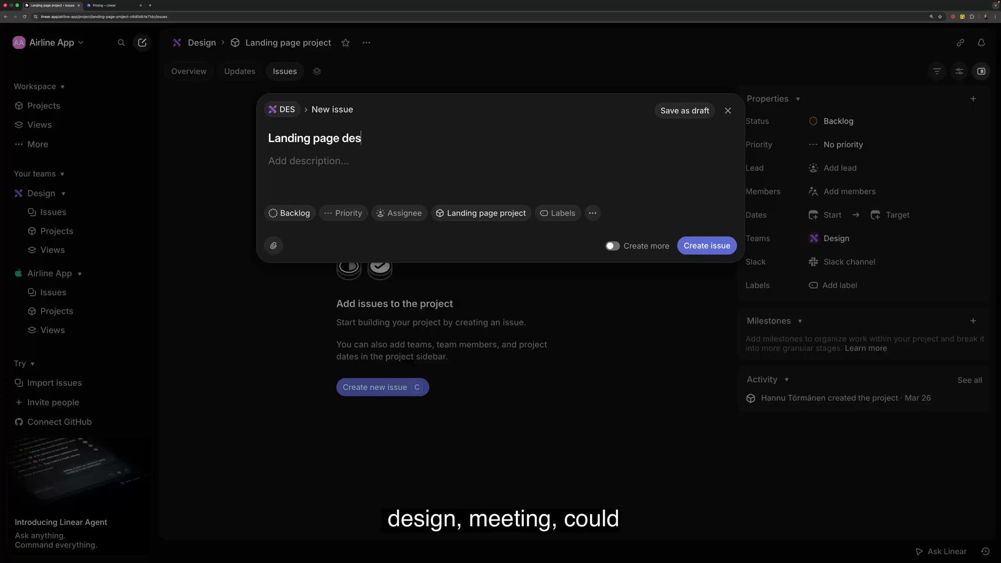
pyautogui.write('ign meetingkick')
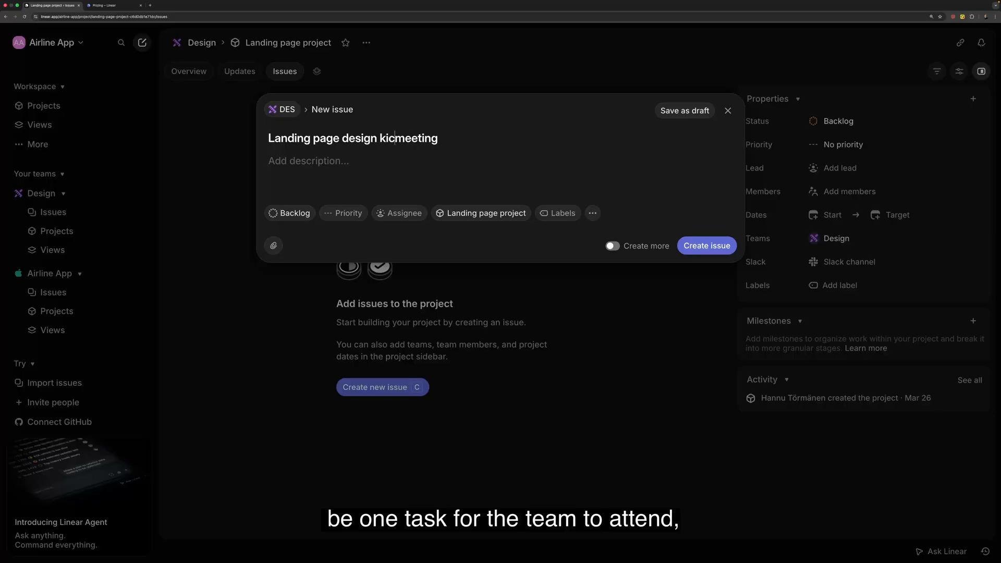
pyautogui.write('off')
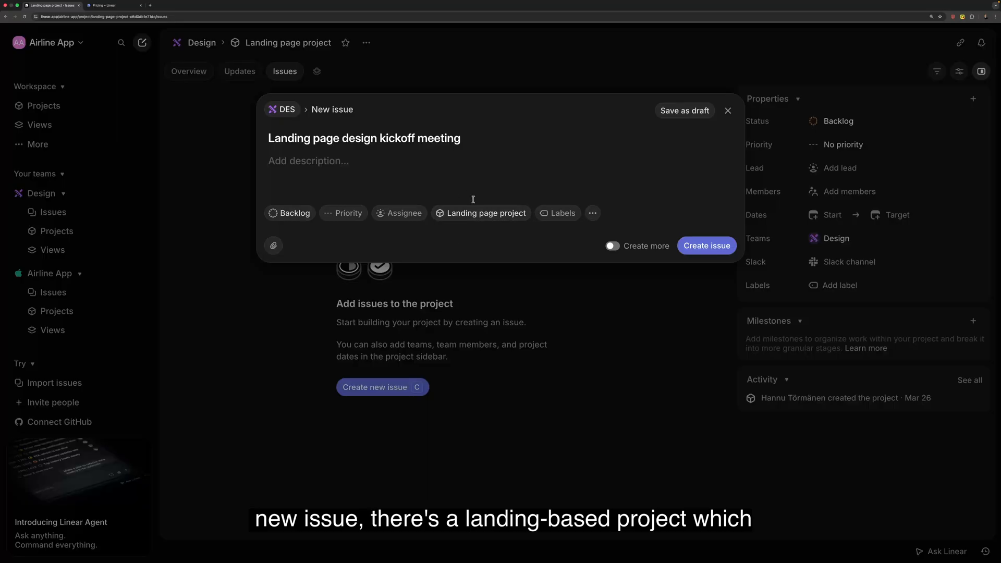
pyautogui.moveTo(473, 216)
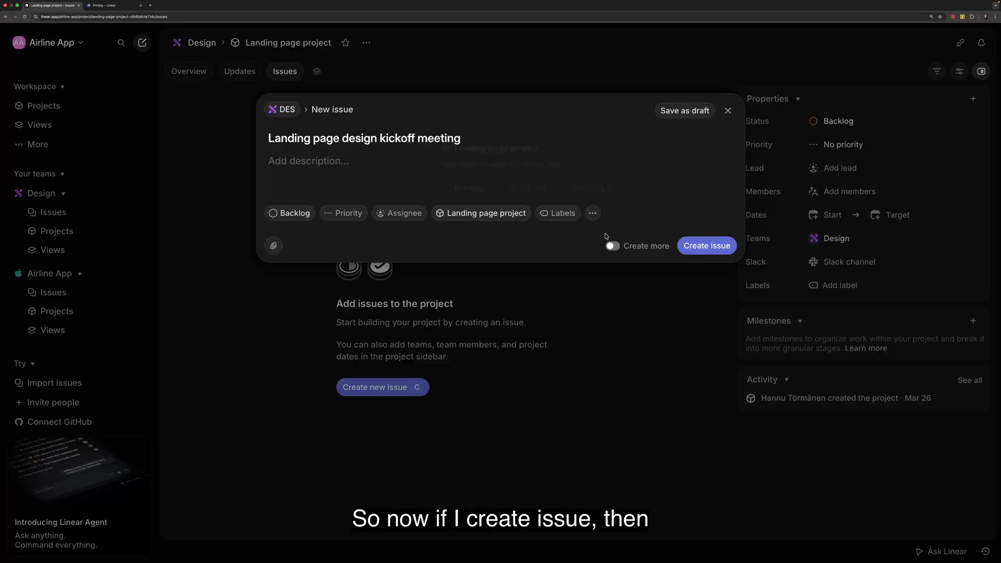
pyautogui.click(701, 248)
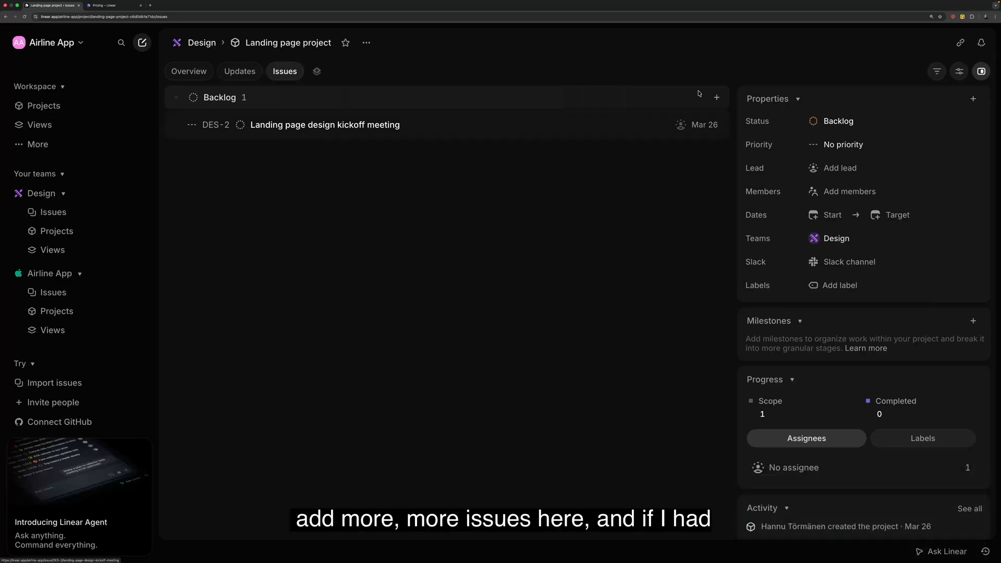
pyautogui.press('c')
pyautogui.press('Escape')
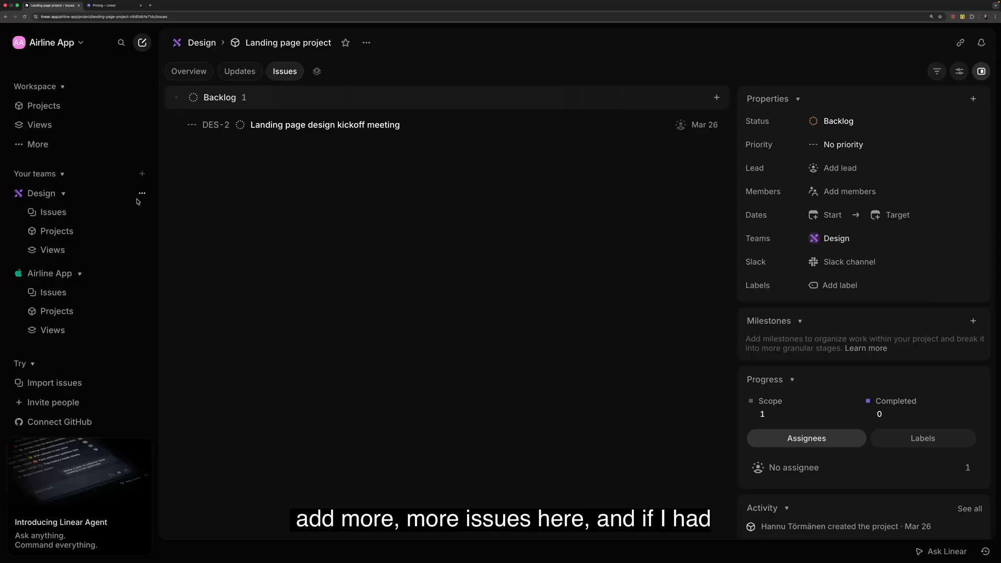
# Open the Team building event issue from the assigned issues and add it to the Landing page project
pyautogui.click(52, 292)
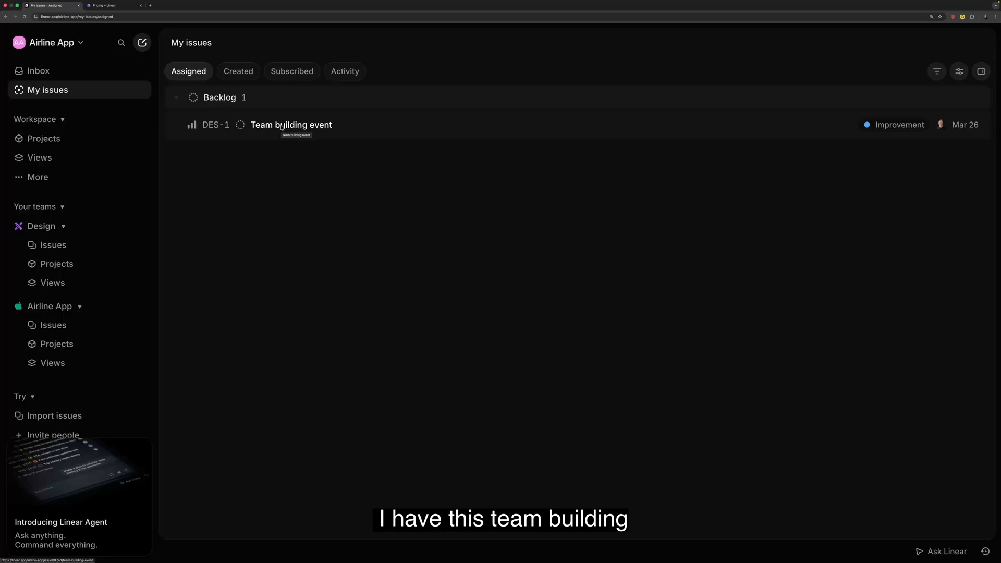
pyautogui.click(281, 125)
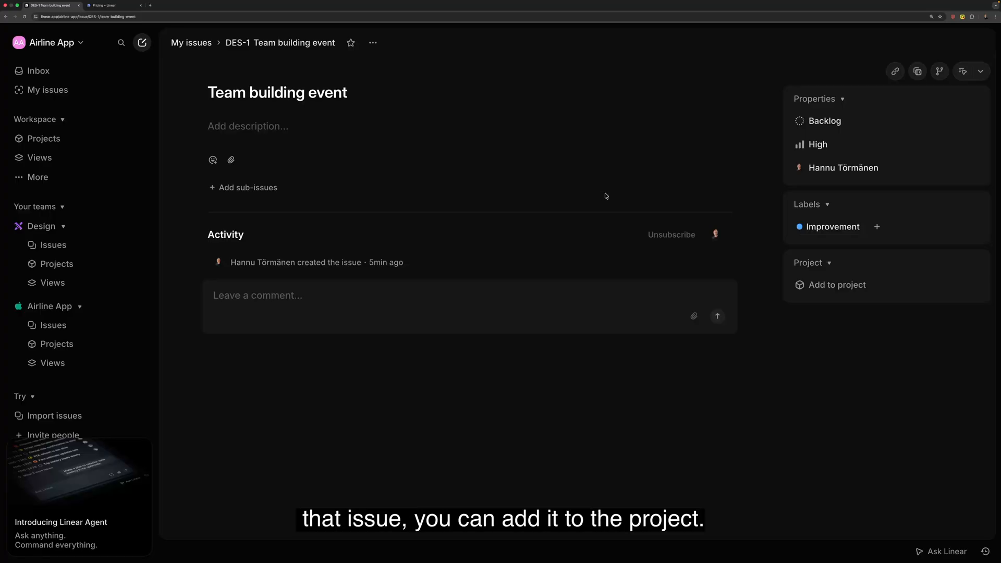
pyautogui.click(829, 285)
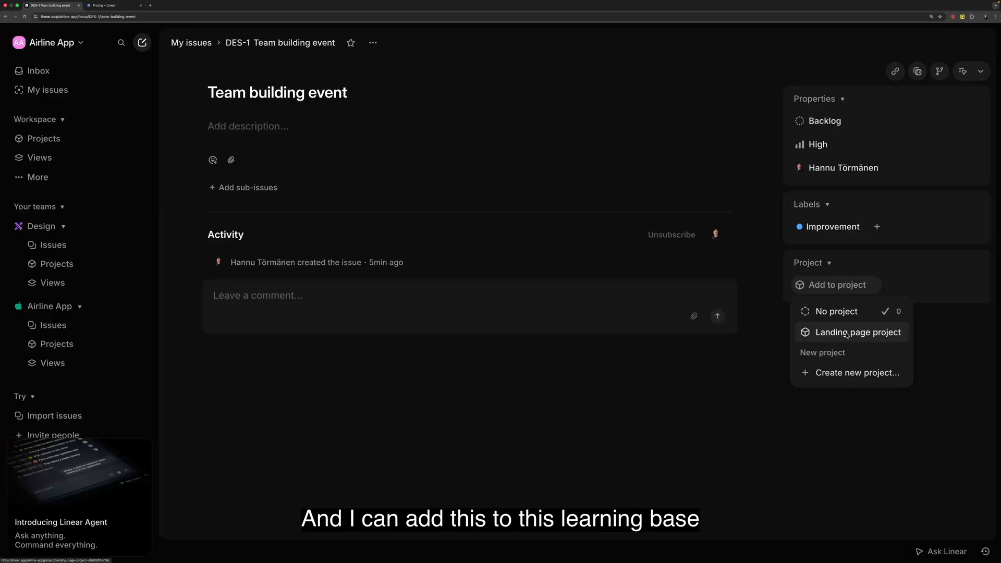
pyautogui.moveTo(847, 335)
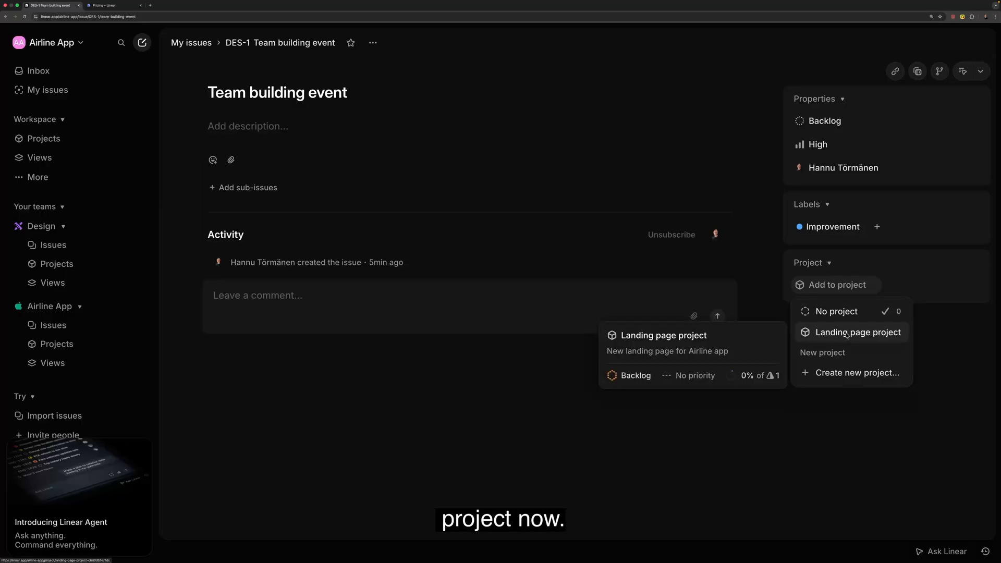
pyautogui.click(847, 333)
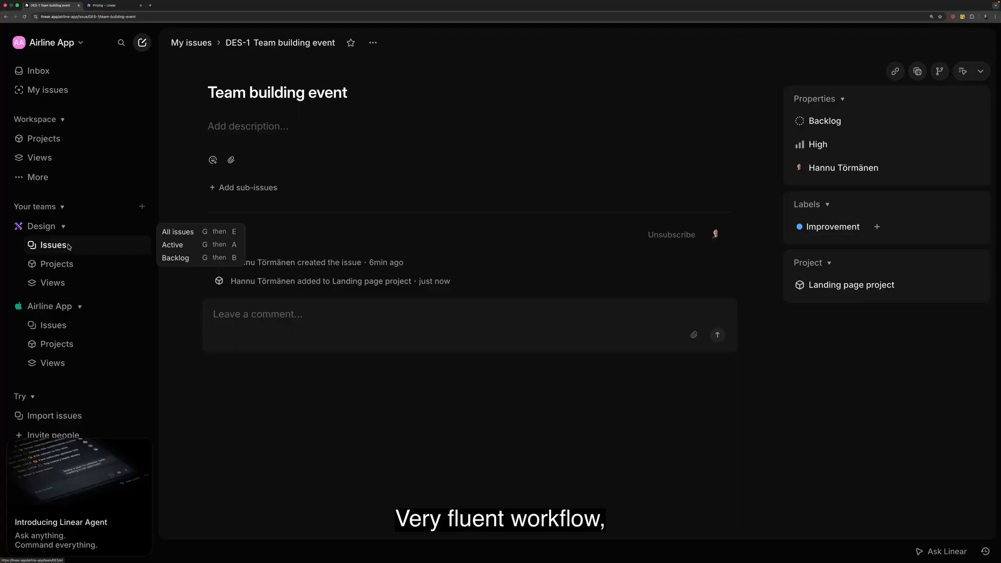
# Open the Design team's Landing page project and view its list of issues
pyautogui.click(59, 268)
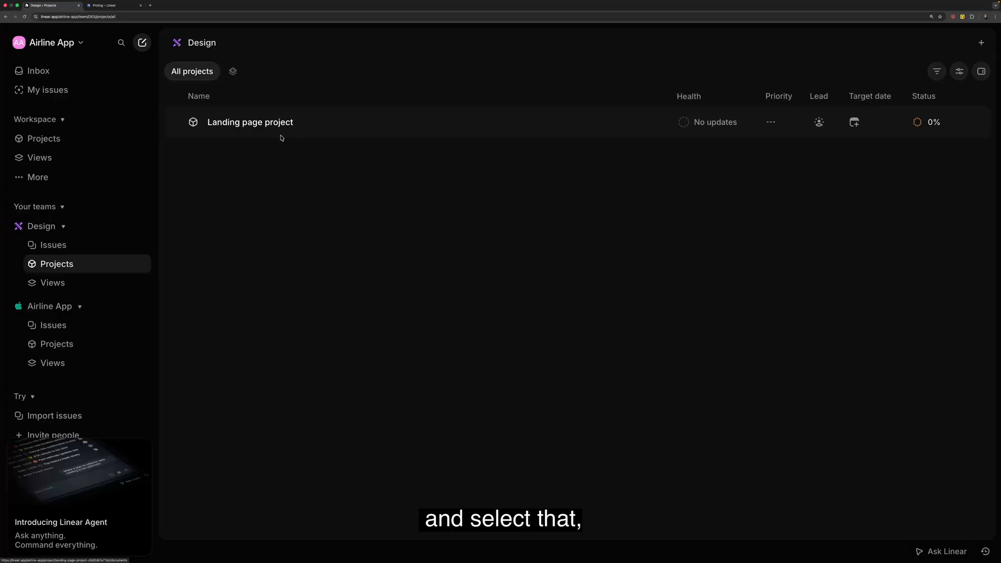
pyautogui.click(256, 126)
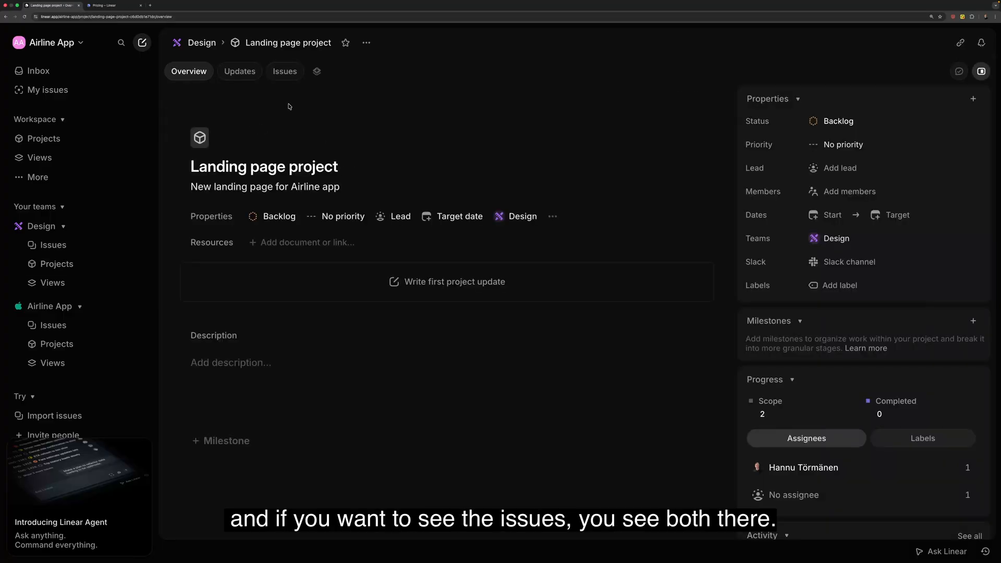
pyautogui.click(285, 71)
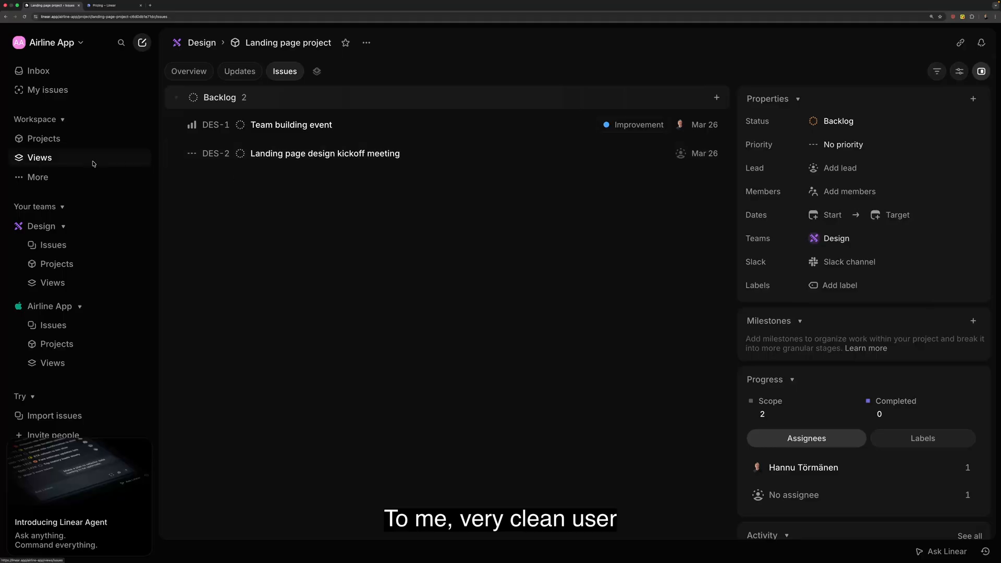
pyautogui.scroll(-2, 86, 166)
pyautogui.scroll(1, 86, 167)
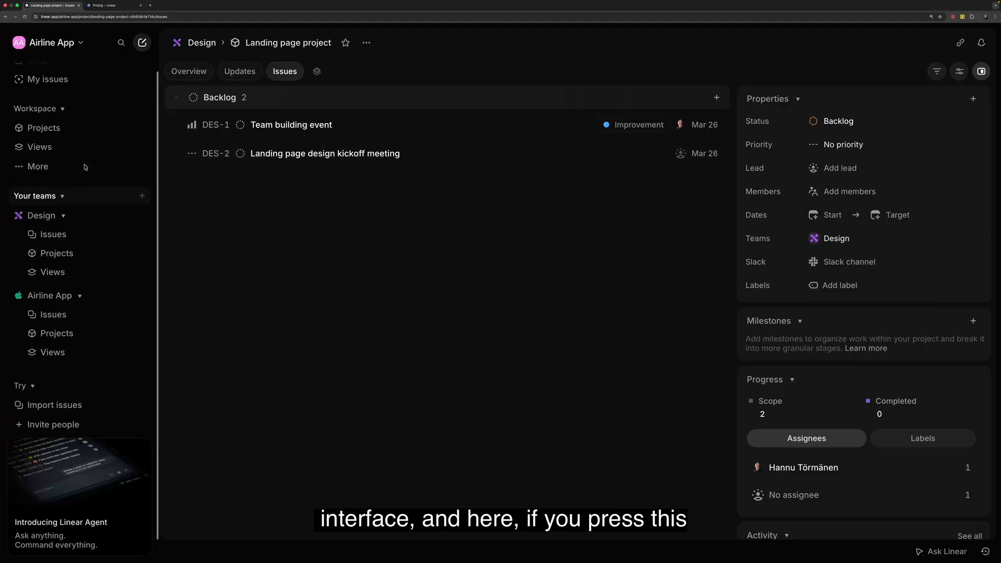
# Create an issue titled "Users see flight offers in the landing page" in the Design team's Landing page project
pyautogui.click(142, 42)
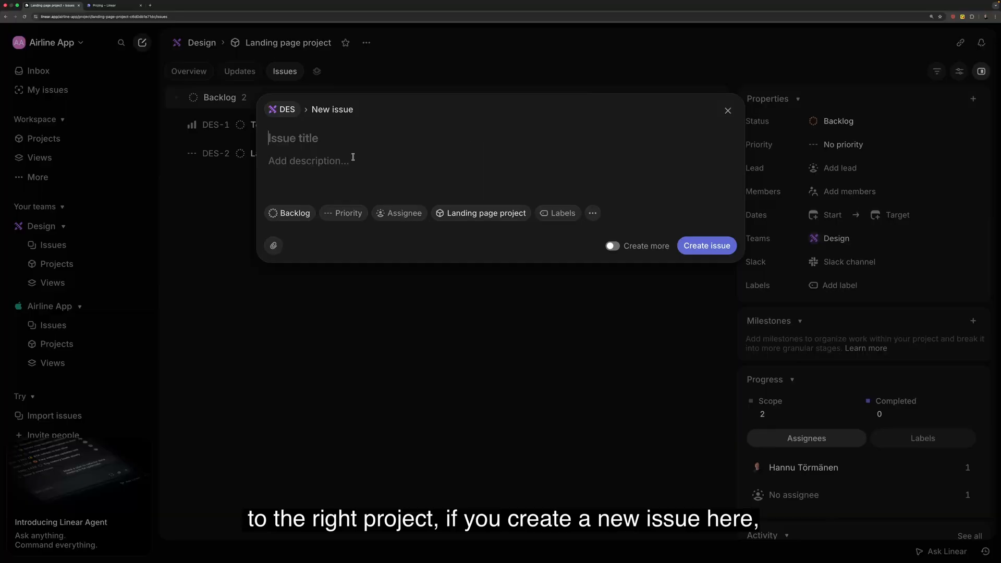
pyautogui.write('Us')
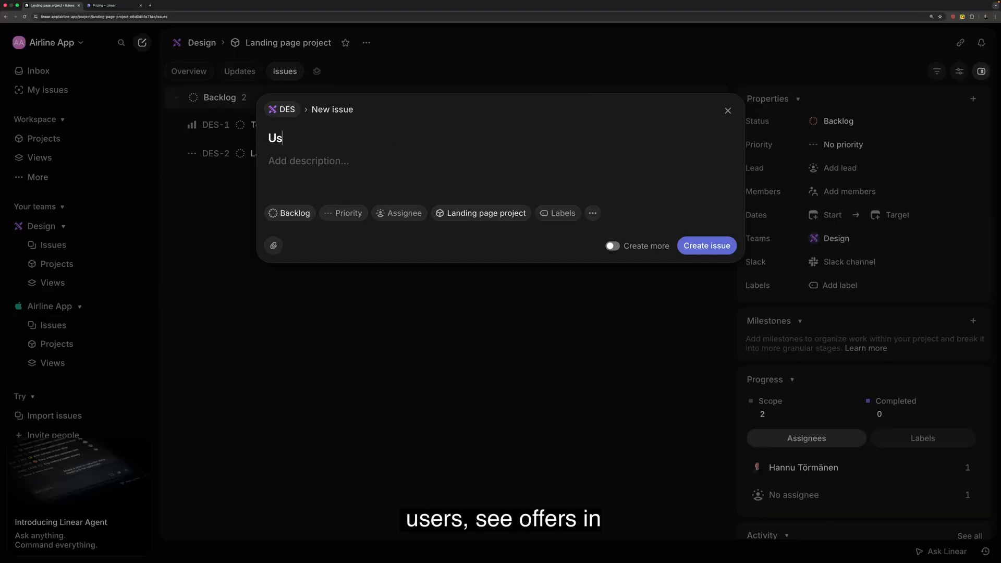
pyautogui.write('ers see o')
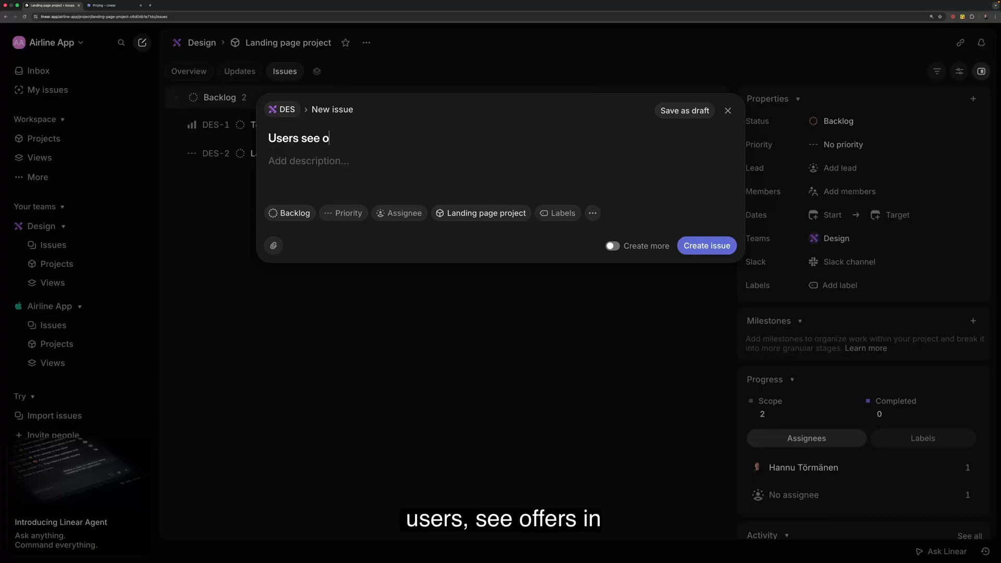
pyautogui.write('ffers in th')
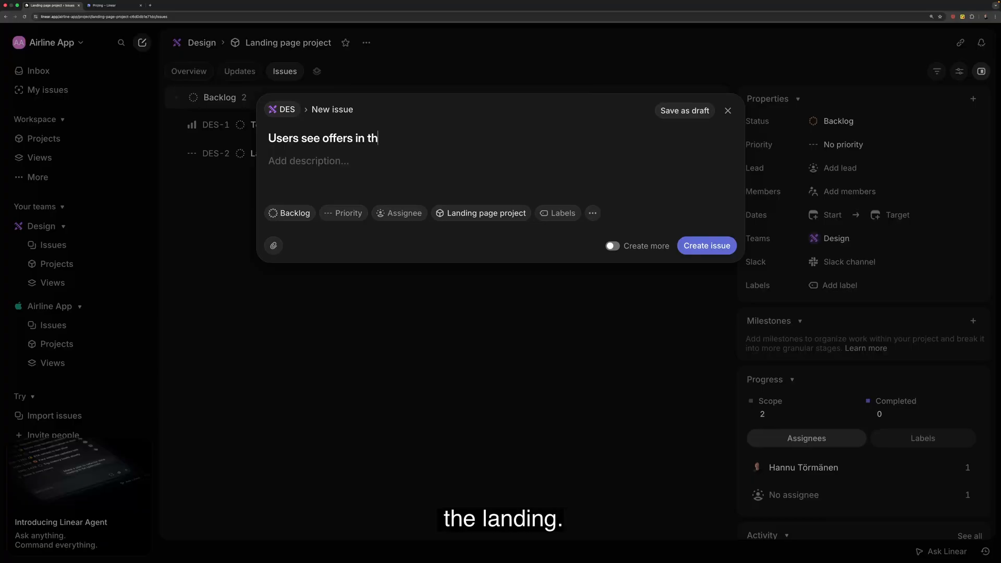
pyautogui.write('e land')
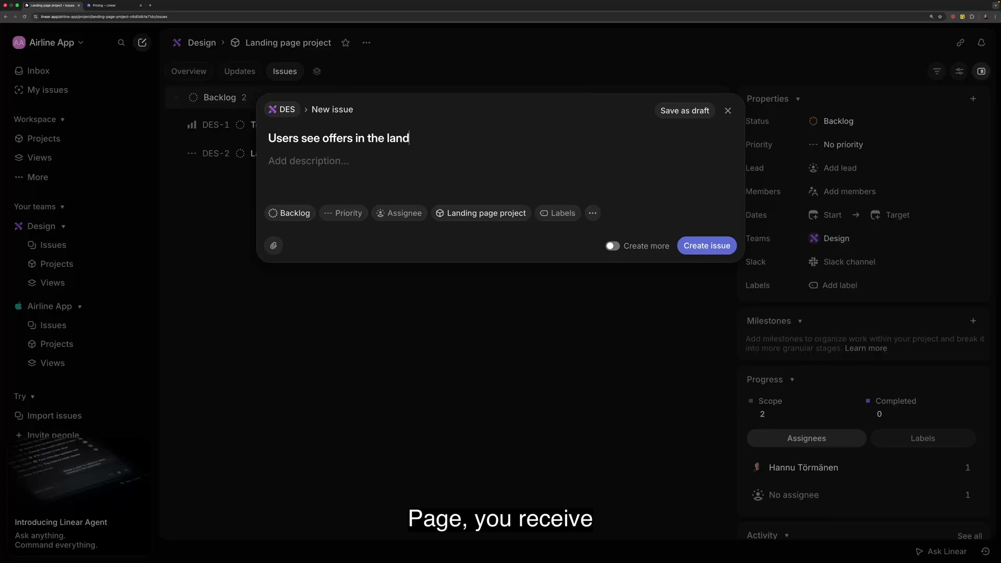
pyautogui.write('ing page')
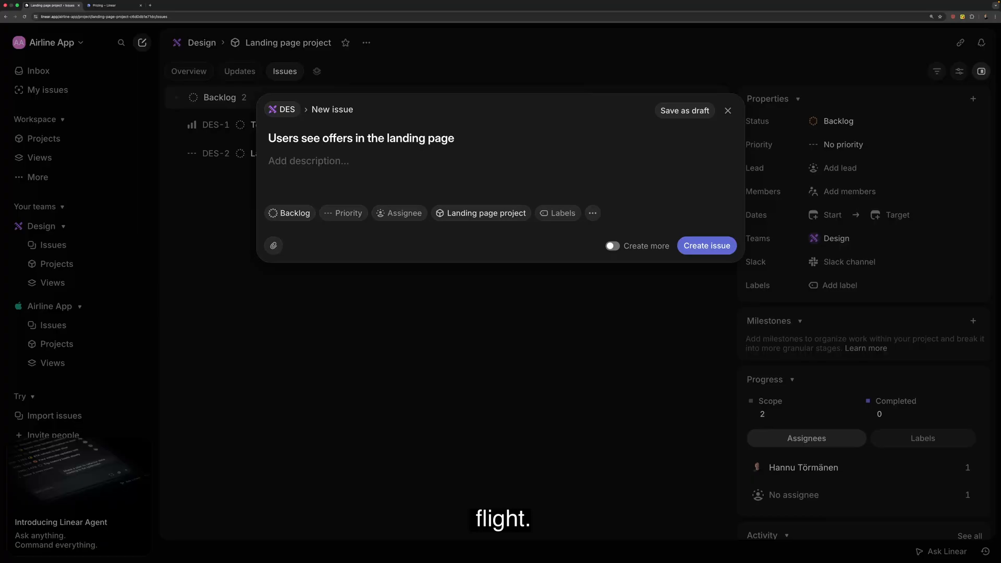
pyautogui.write('flight')
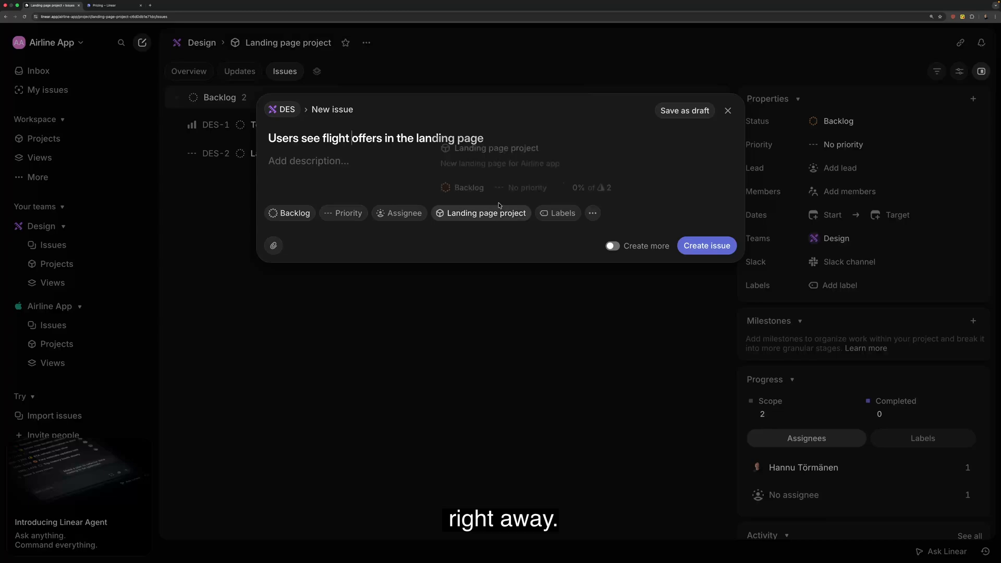
pyautogui.click(707, 245)
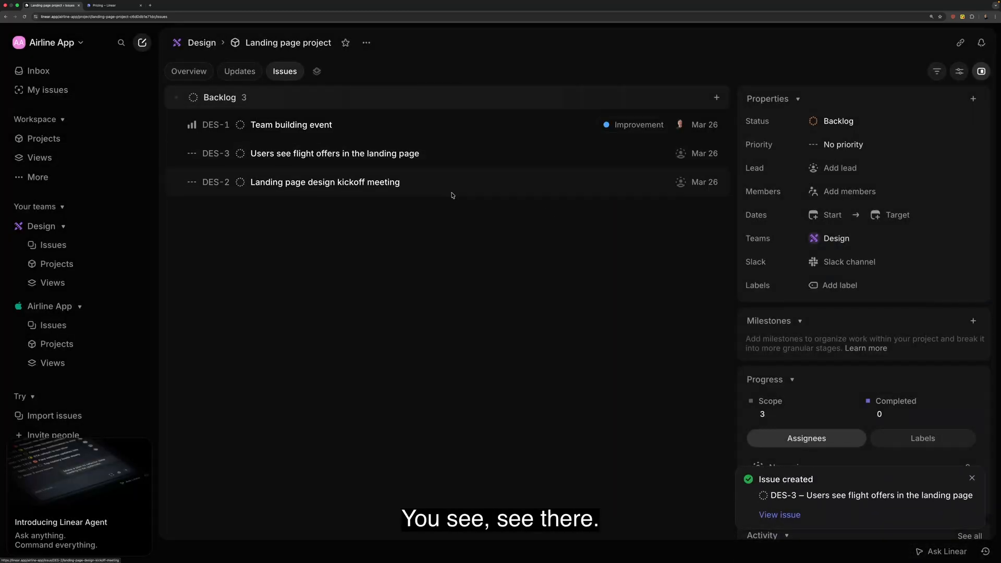
# Try to move the flight offers issue below the kickoff meeting issue, and set its priority to Medium
pyautogui.moveTo(361, 156); pyautogui.dragTo(358, 202)
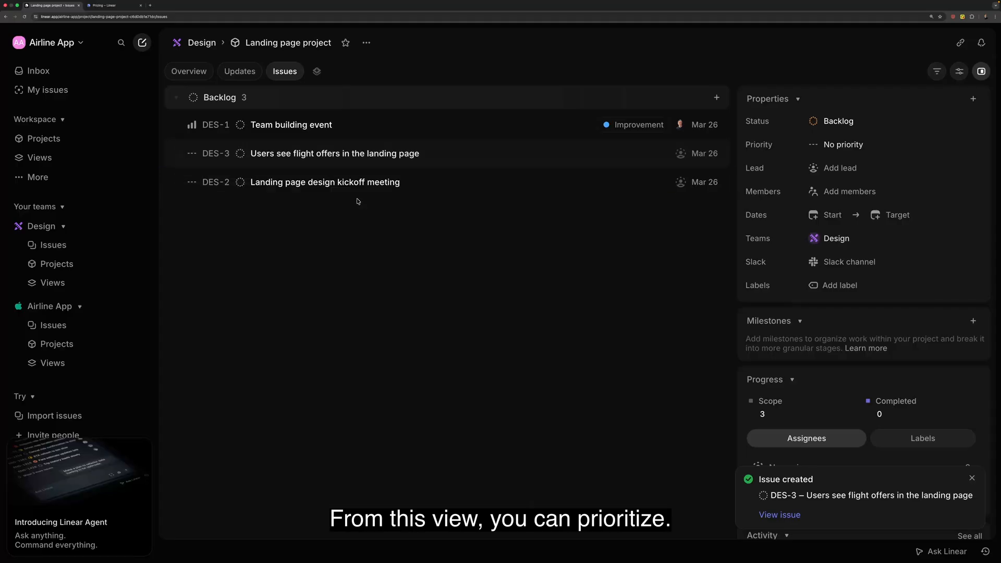
pyautogui.moveTo(361, 158); pyautogui.dragTo(362, 213)
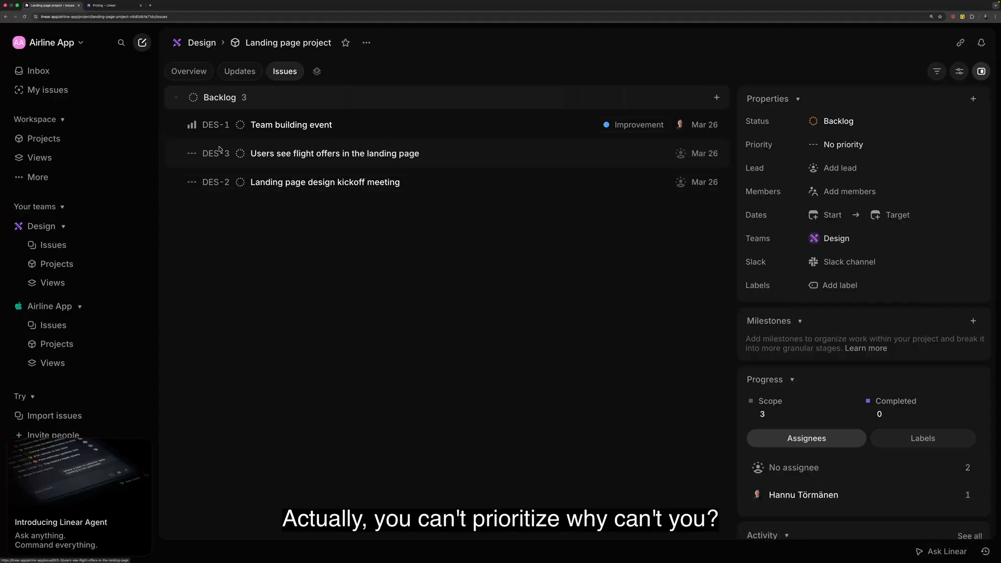
pyautogui.click(193, 154)
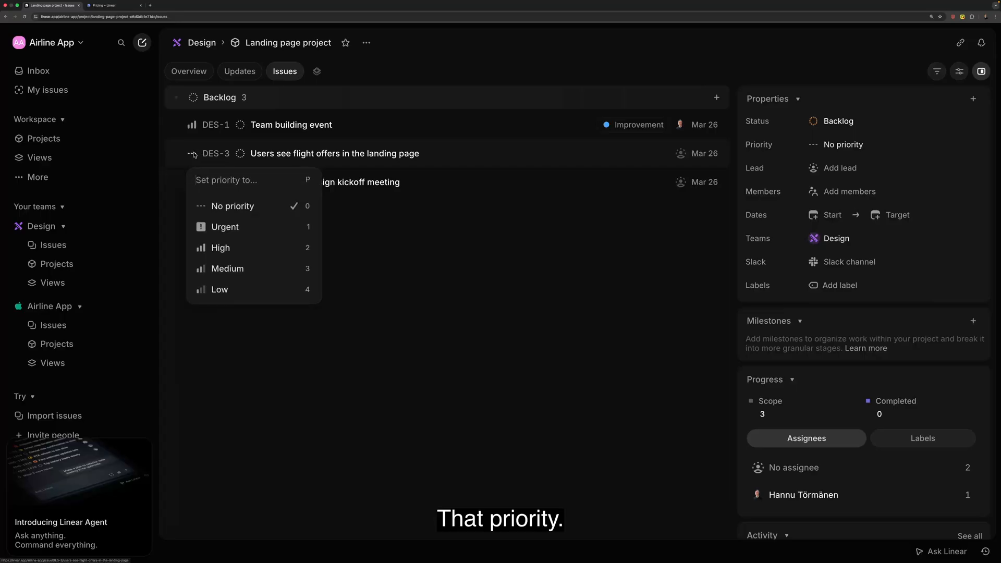
pyautogui.click(264, 268)
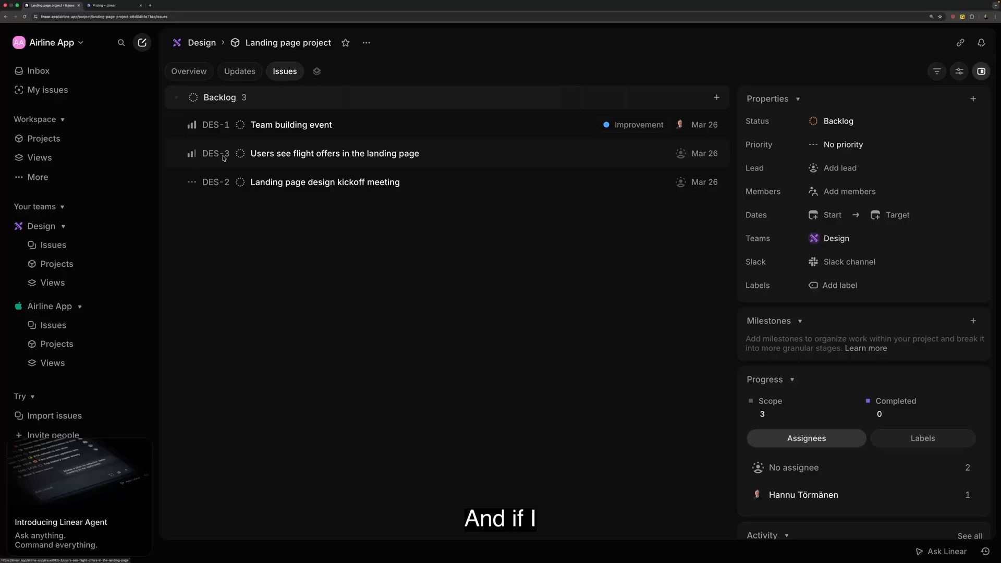
# Set the kickoff meeting issue's priority to Urgent and try to move Team building event below the flight offers issue
pyautogui.click(193, 184)
pyautogui.click(230, 256)
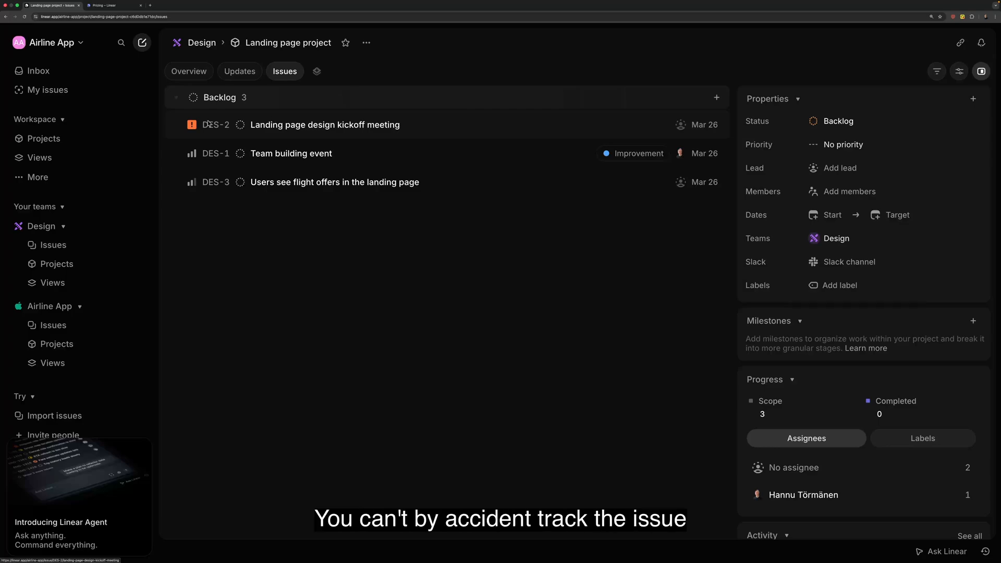
pyautogui.moveTo(276, 153); pyautogui.dragTo(275, 213)
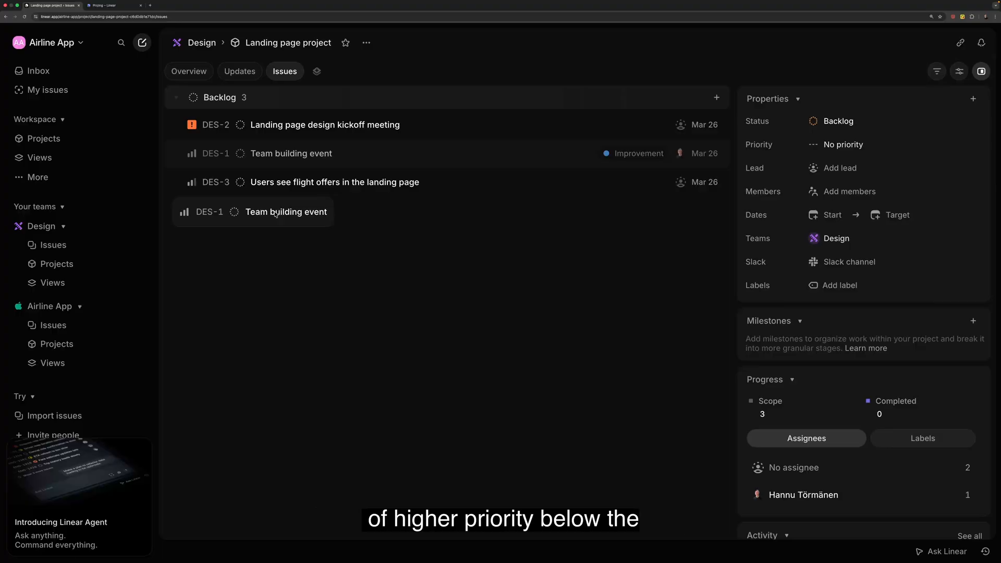
pyautogui.moveTo(276, 213); pyautogui.dragTo(273, 212)
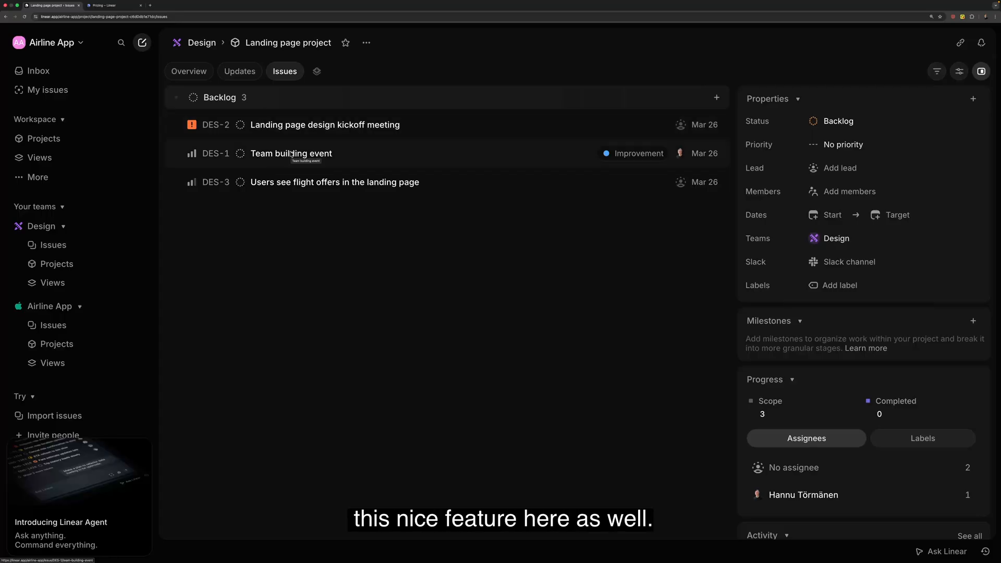
# View the assigned issues, and open the workspace settings to review the general, interface and theme preferences
pyautogui.click(56, 93)
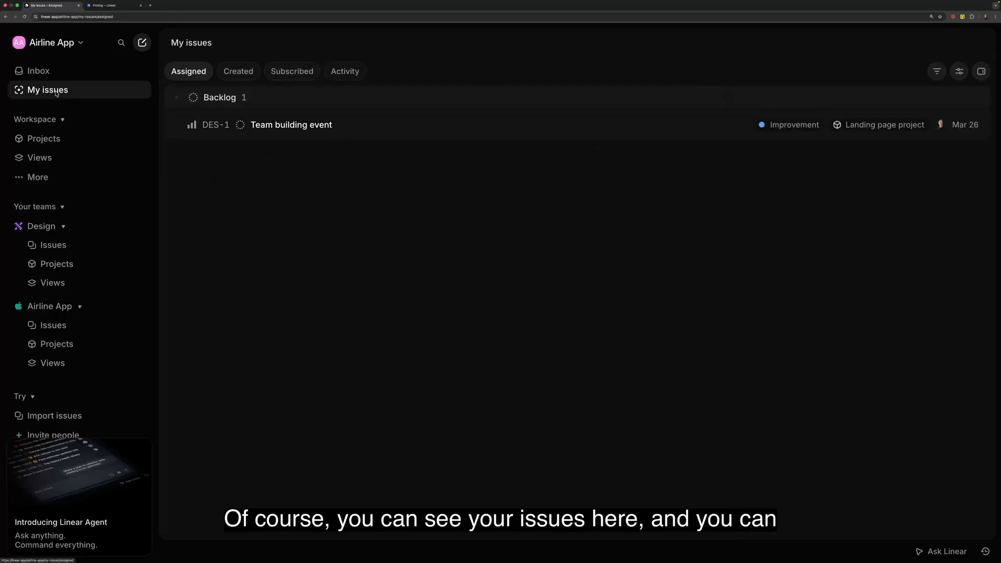
pyautogui.click(121, 42)
pyautogui.click(78, 43)
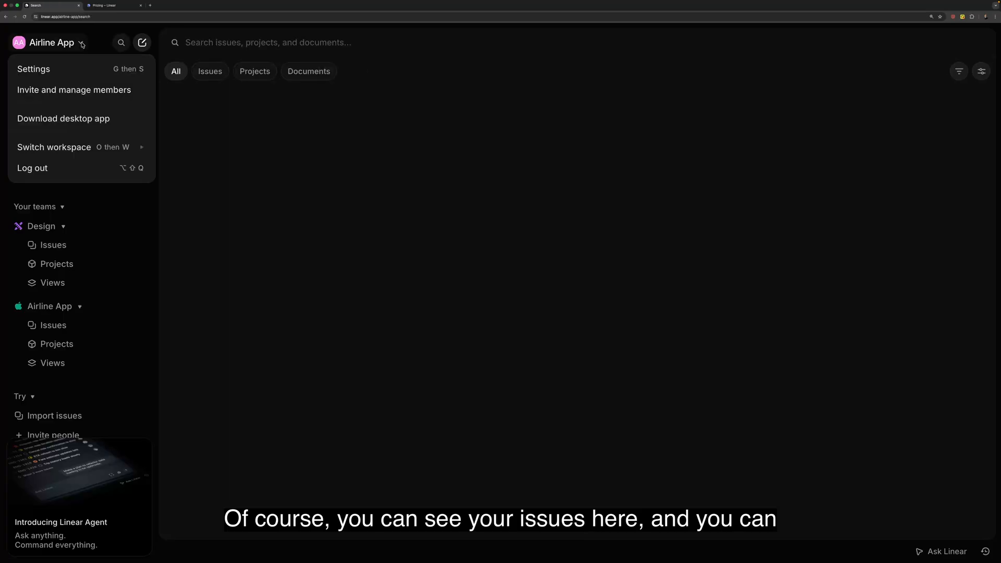
pyautogui.click(41, 70)
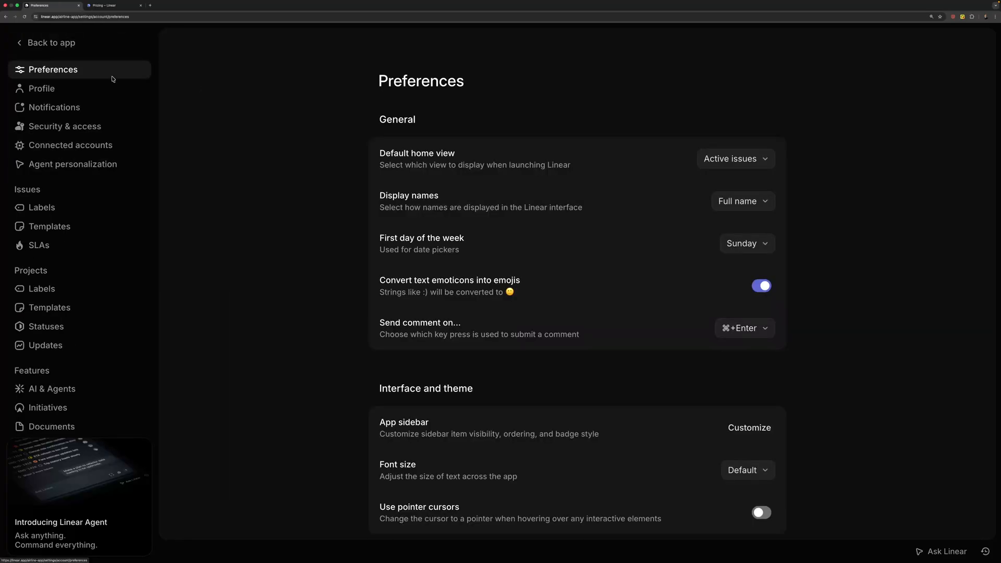
pyautogui.scroll(-5, 459, 124)
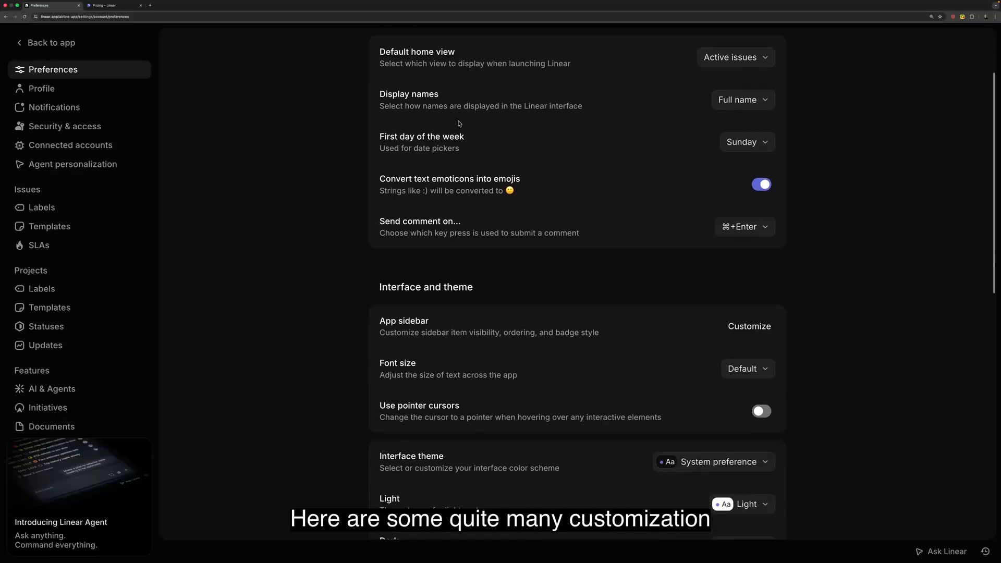
pyautogui.scroll(-5, 459, 123)
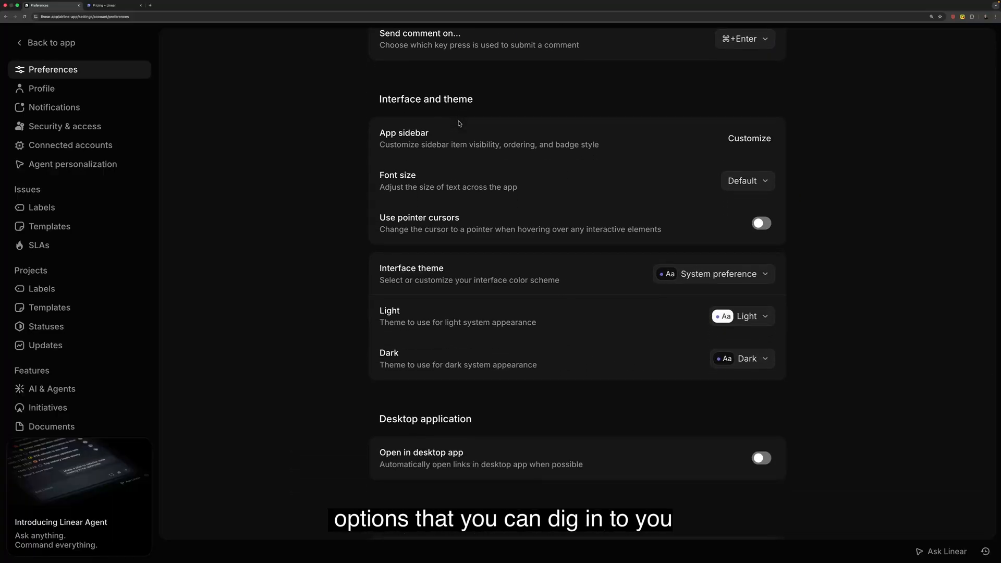
pyautogui.scroll(-1, 459, 124)
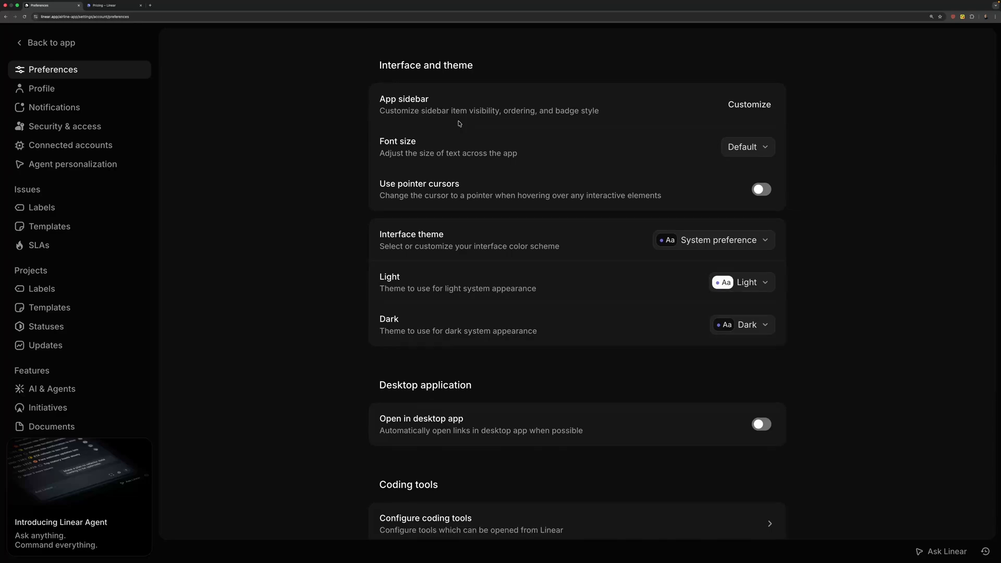
pyautogui.scroll(1, 684, 210)
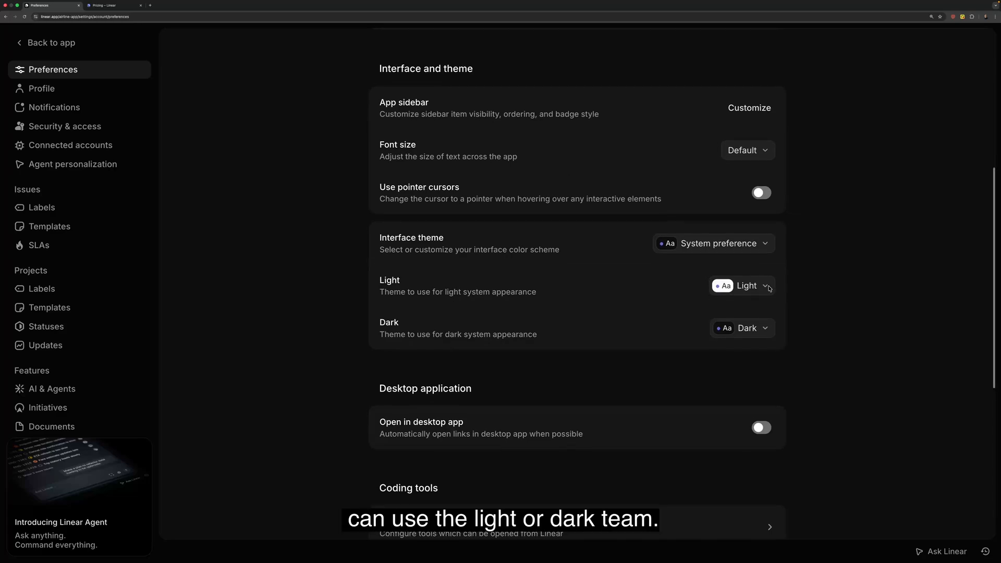
# Try Magic Blue as the theme for dark system appearance and switch it back to Dark
pyautogui.click(766, 327)
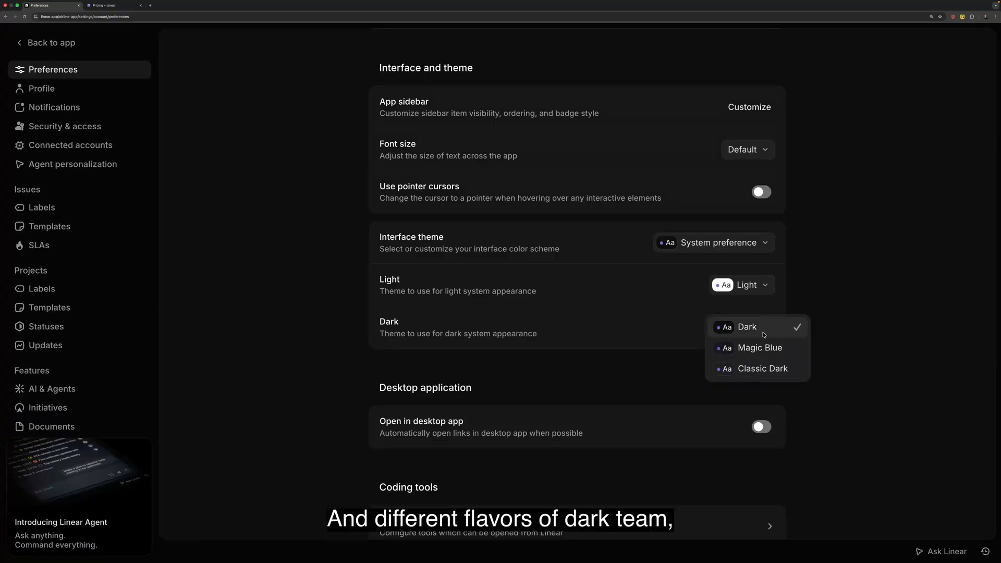
pyautogui.click(760, 350)
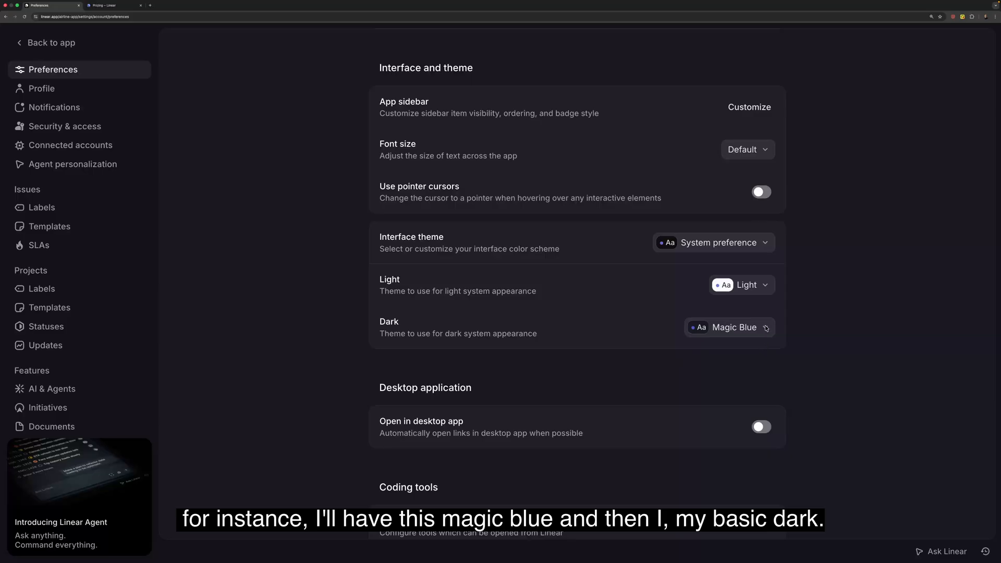
pyautogui.click(766, 328)
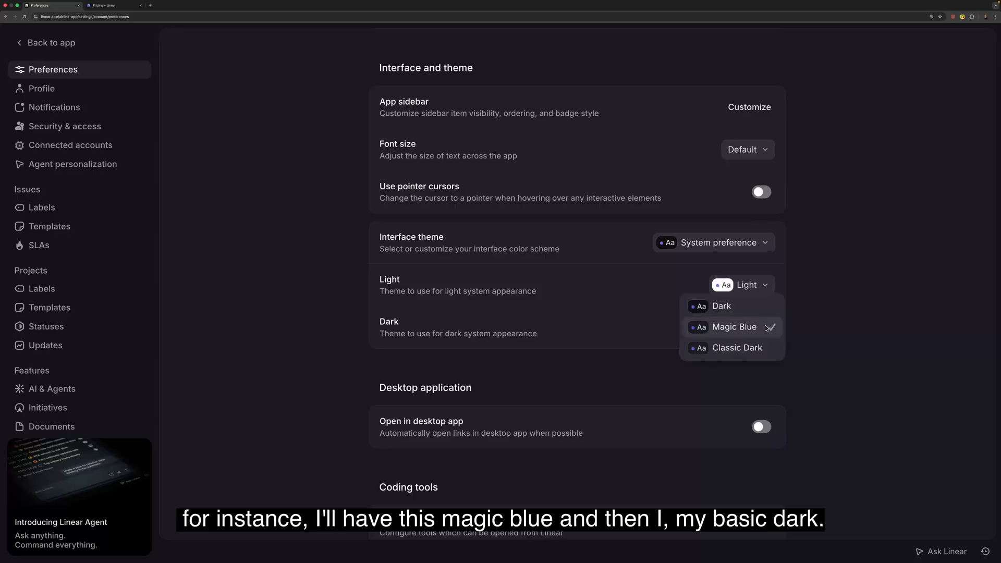
pyautogui.click(745, 307)
pyautogui.scroll(3, 562, 172)
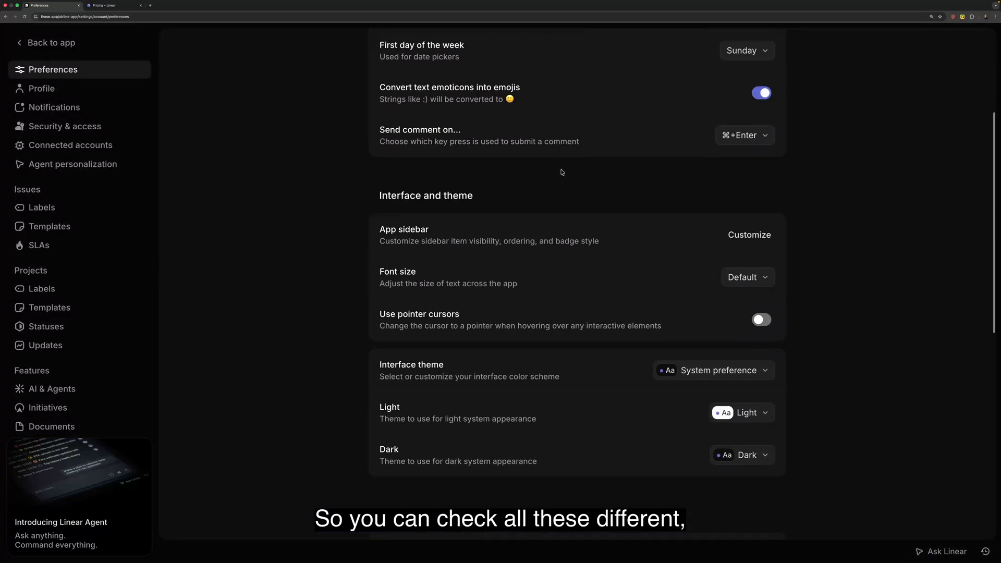
# Review the desktop application, coding tools and automation preferences, and open the sidebar customization from the main workspace
pyautogui.scroll(-10, 562, 172)
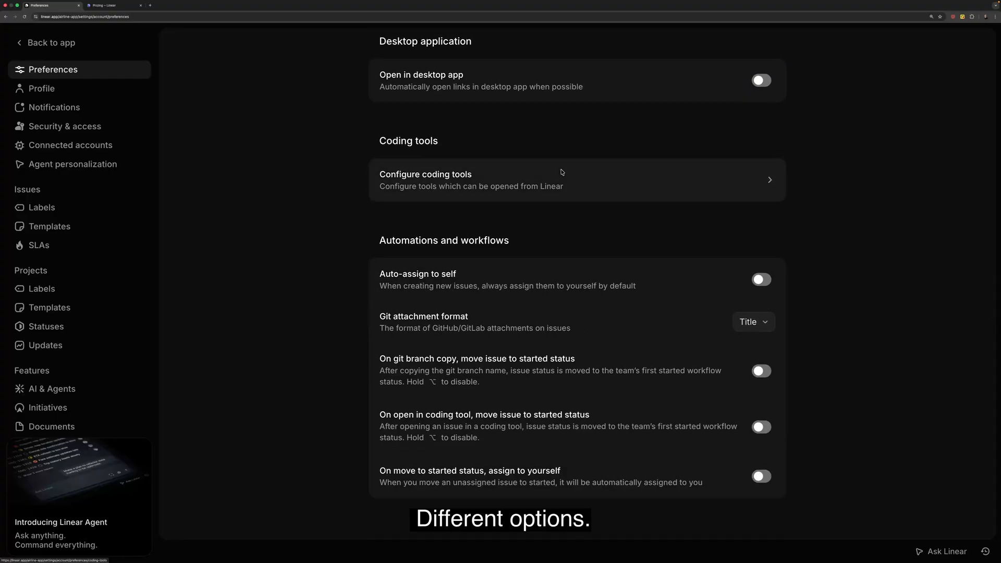
pyautogui.scroll(15, 562, 172)
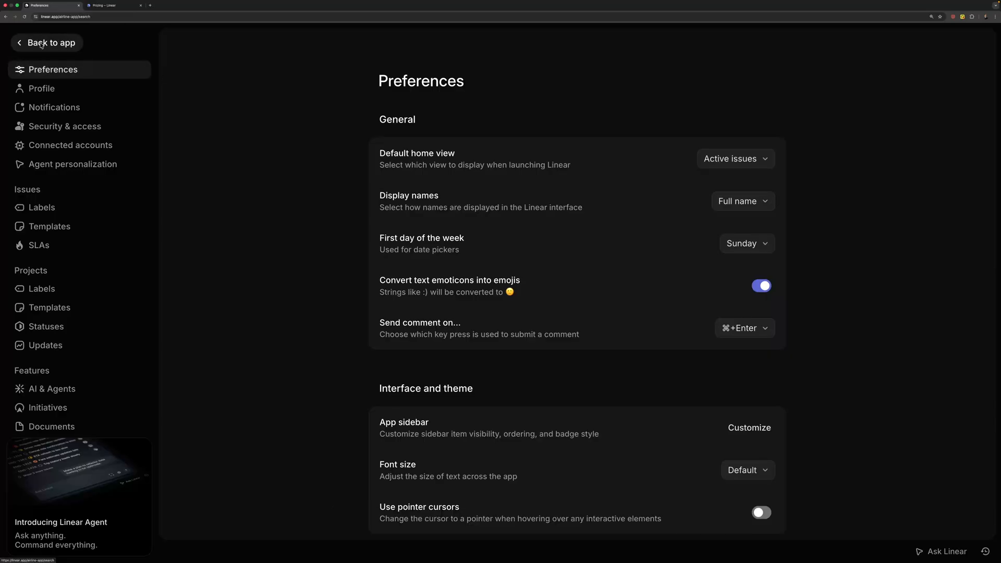
pyautogui.click(40, 44)
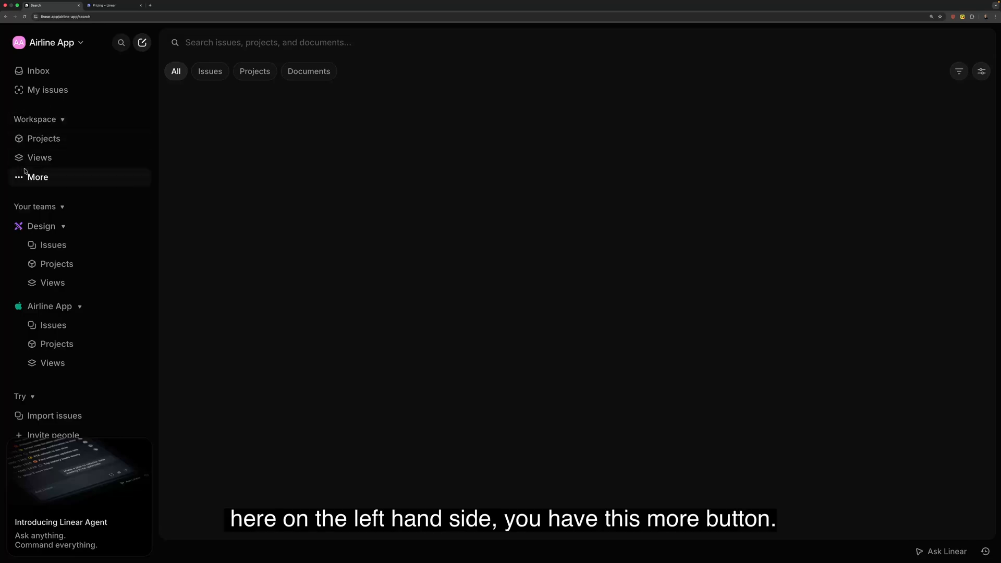
pyautogui.click(38, 179)
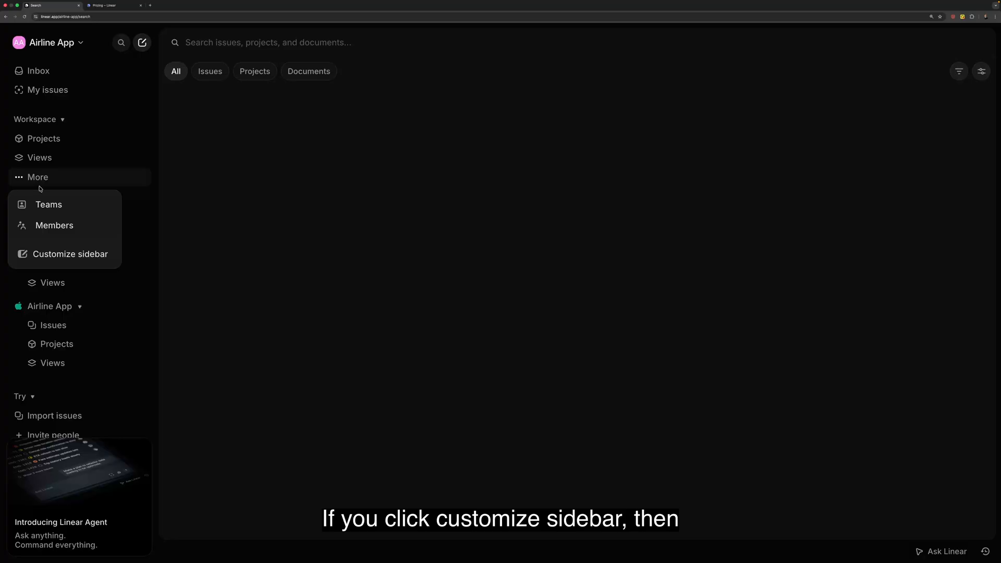
pyautogui.click(60, 255)
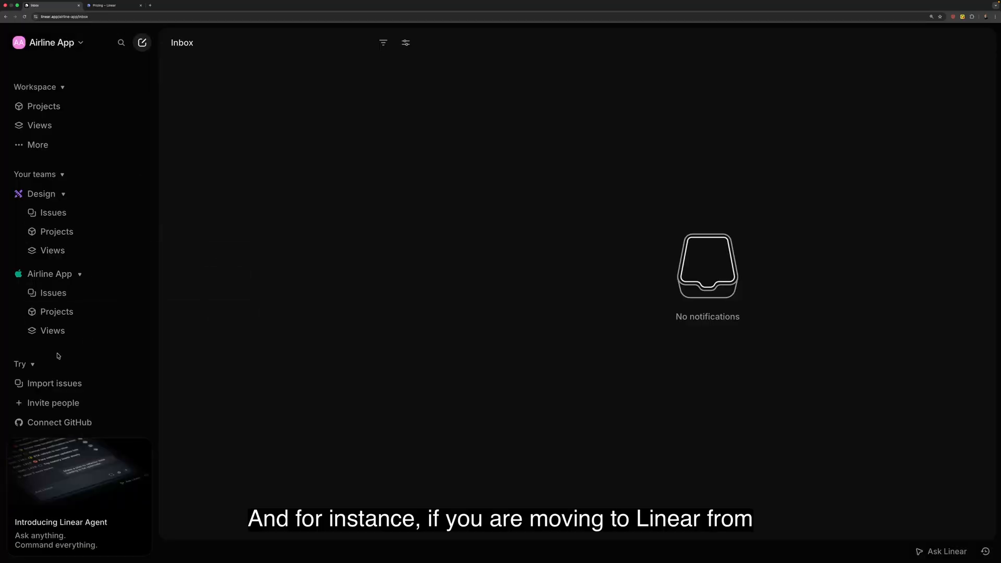
# Open the issue import settings and review the import assistant sources, CLI import and export options
pyautogui.click(56, 385)
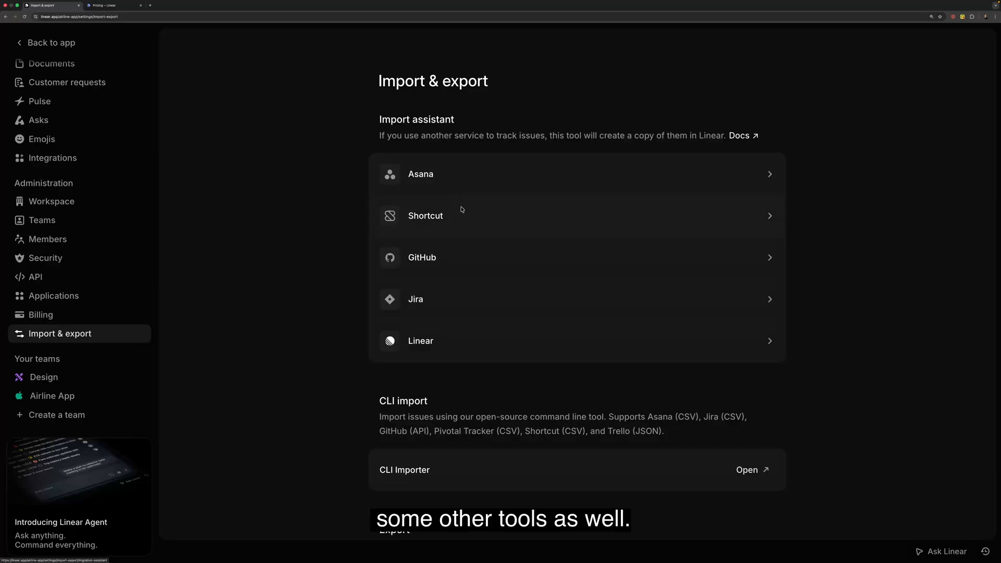
pyautogui.scroll(-3, 460, 306)
pyautogui.scroll(2, 459, 306)
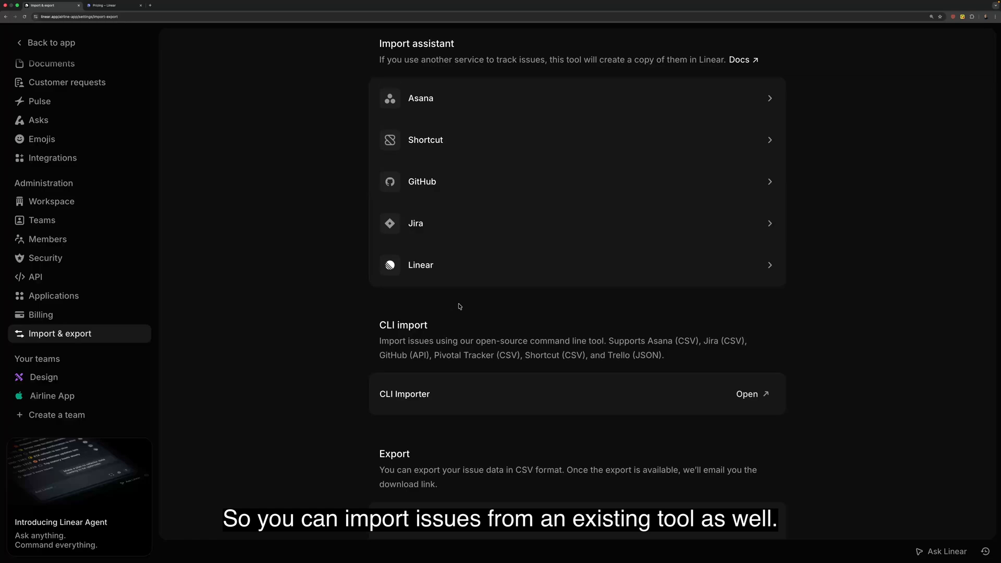
pyautogui.scroll(-1, 459, 306)
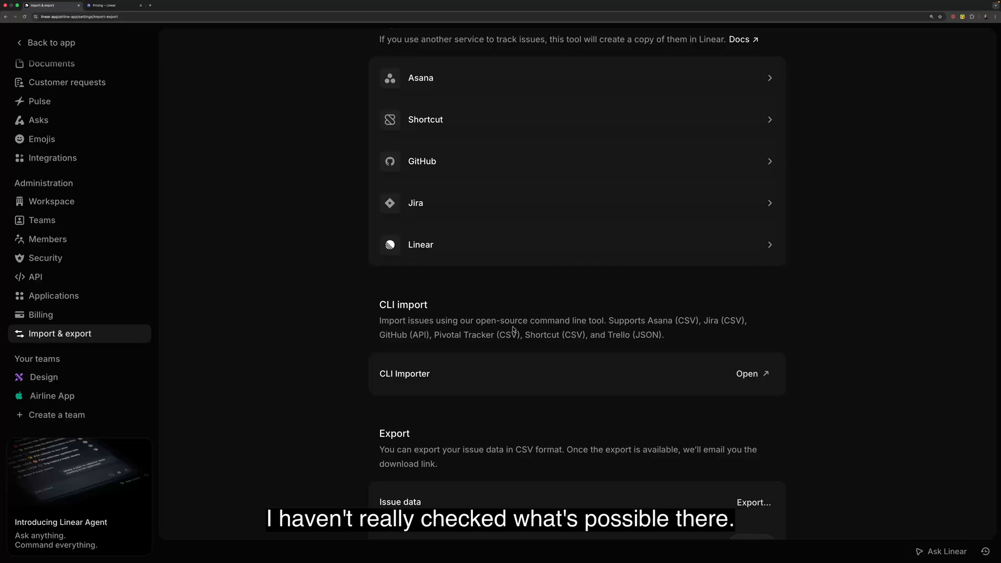
pyautogui.scroll(-2, 513, 330)
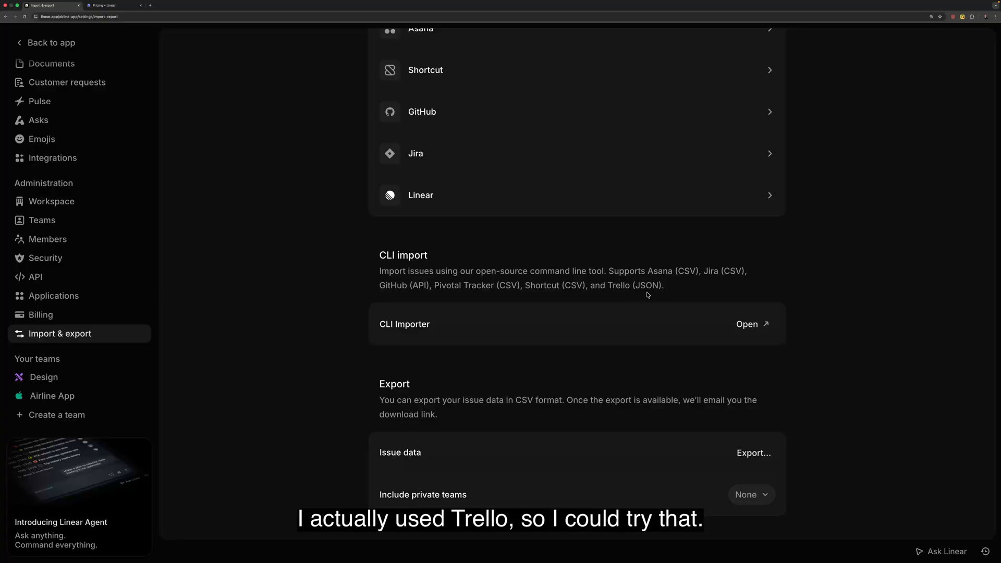
pyautogui.scroll(-1, 647, 293)
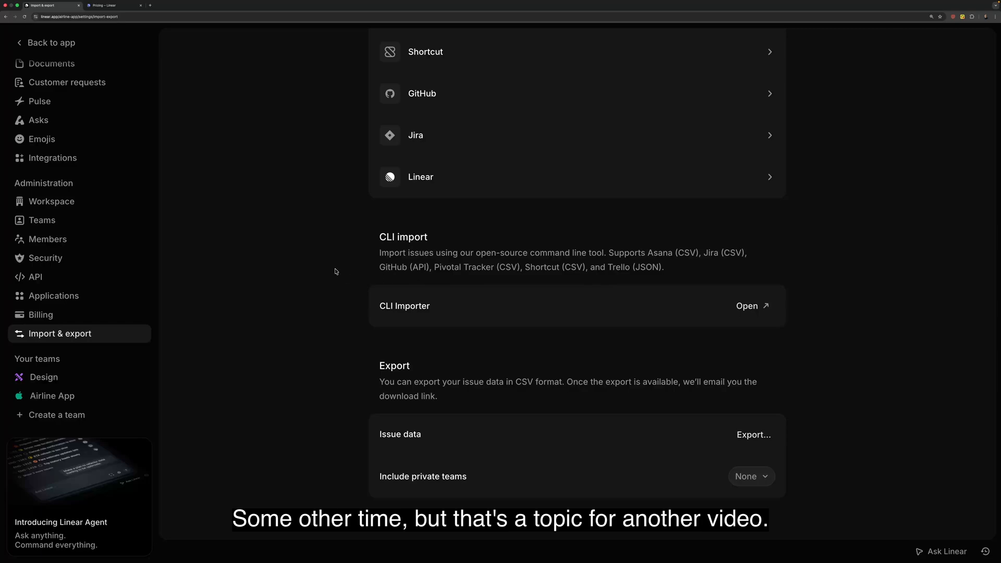
# Look through the workspace settings categories and enable Initiatives in the feature settings
pyautogui.scroll(8, 140, 261)
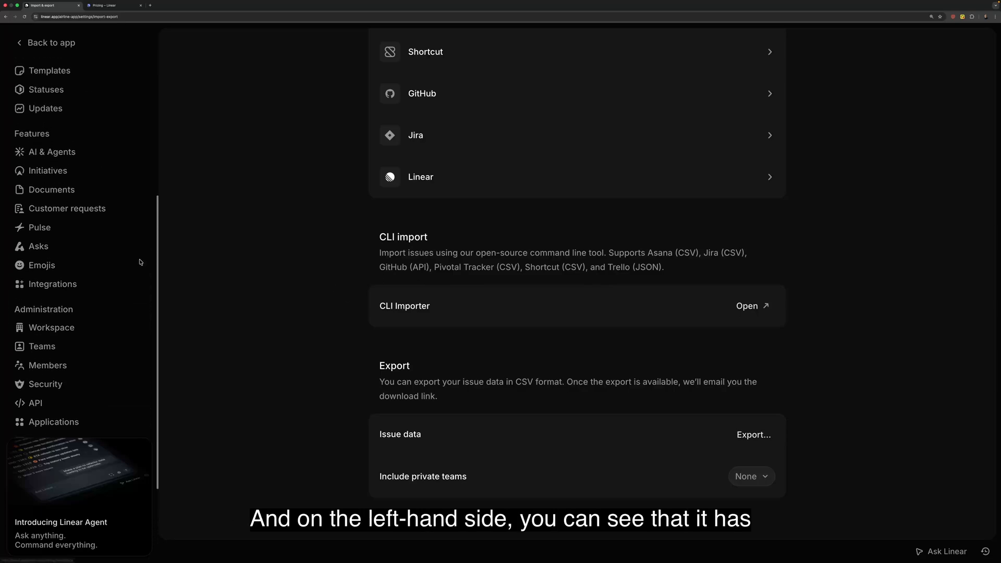
pyautogui.scroll(3, 140, 262)
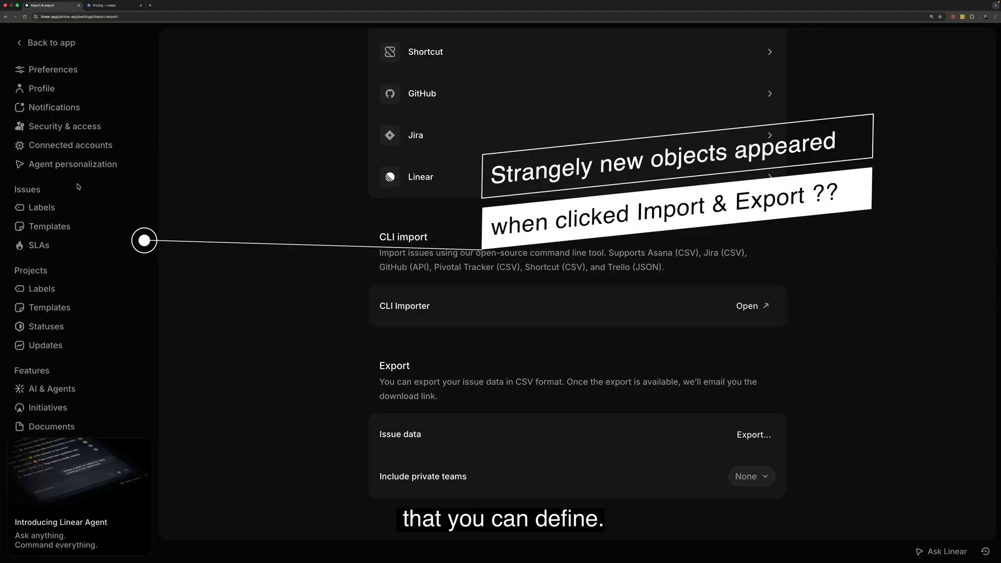
pyautogui.scroll(-5, 78, 186)
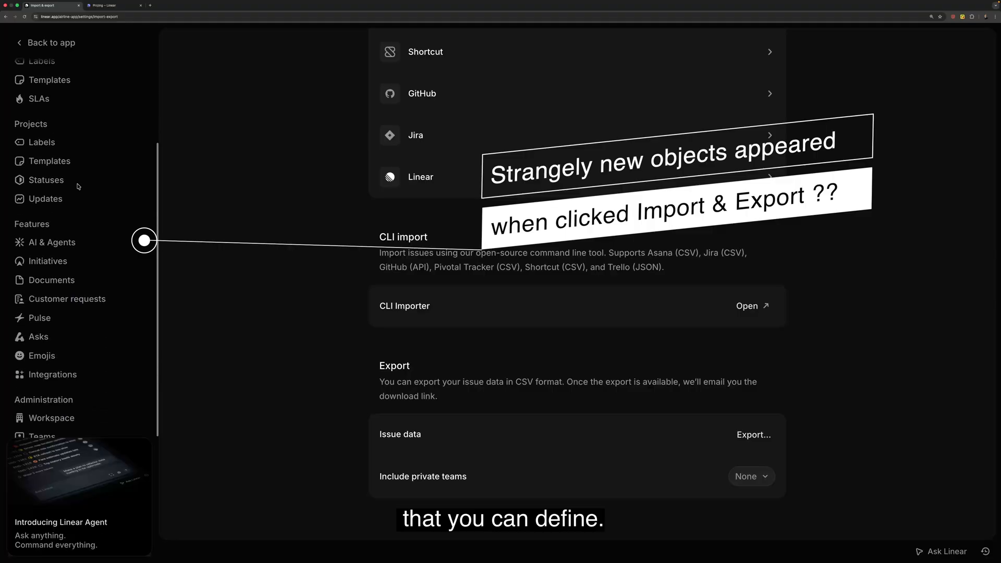
pyautogui.scroll(-1, 78, 187)
pyautogui.scroll(-1, 77, 187)
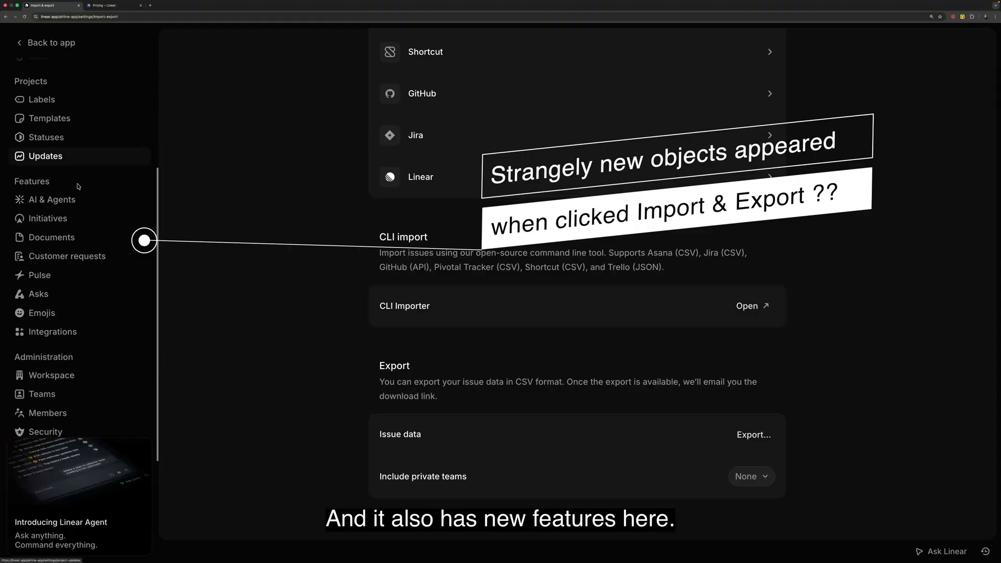
pyautogui.scroll(-1, 77, 187)
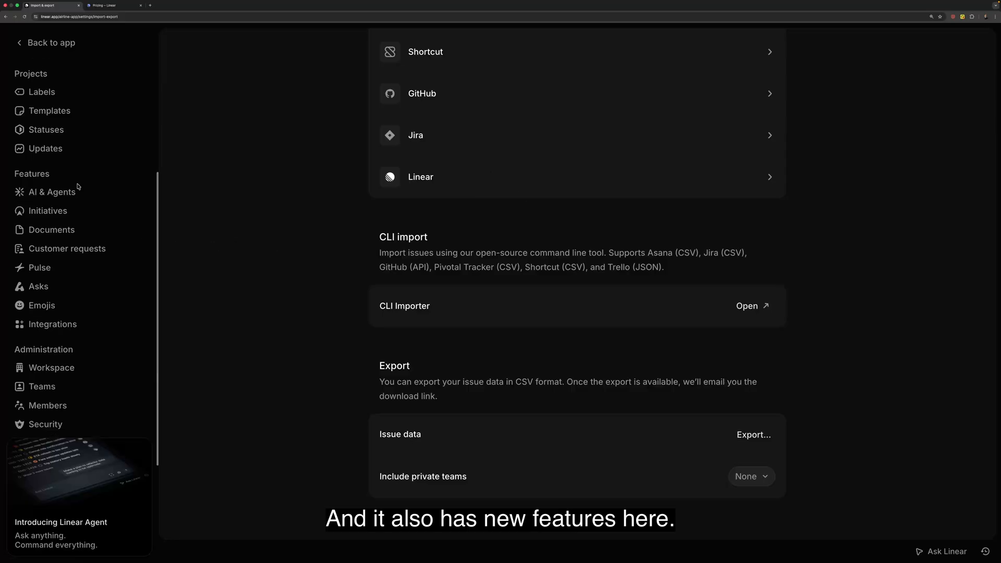
pyautogui.scroll(-1, 78, 187)
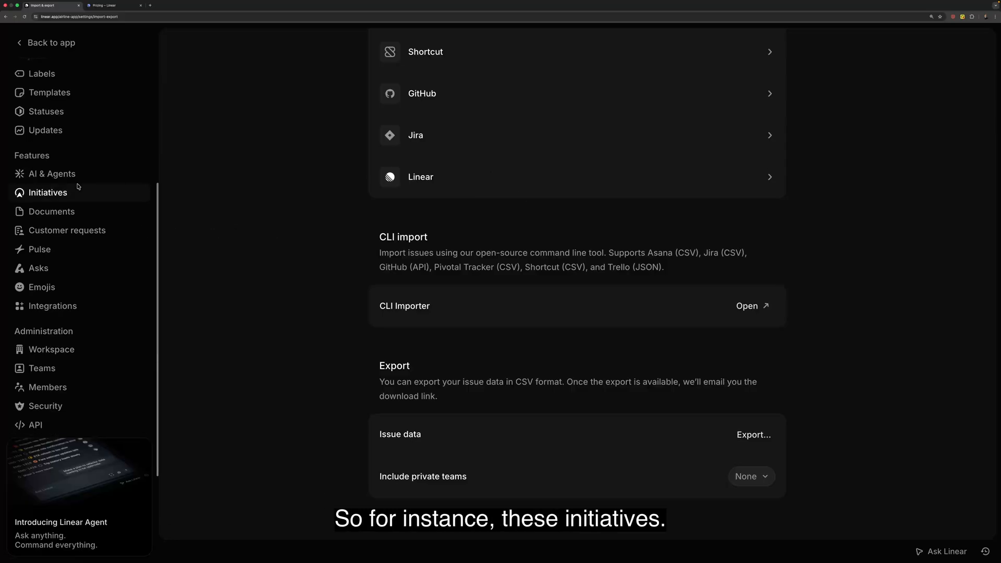
pyautogui.click(42, 194)
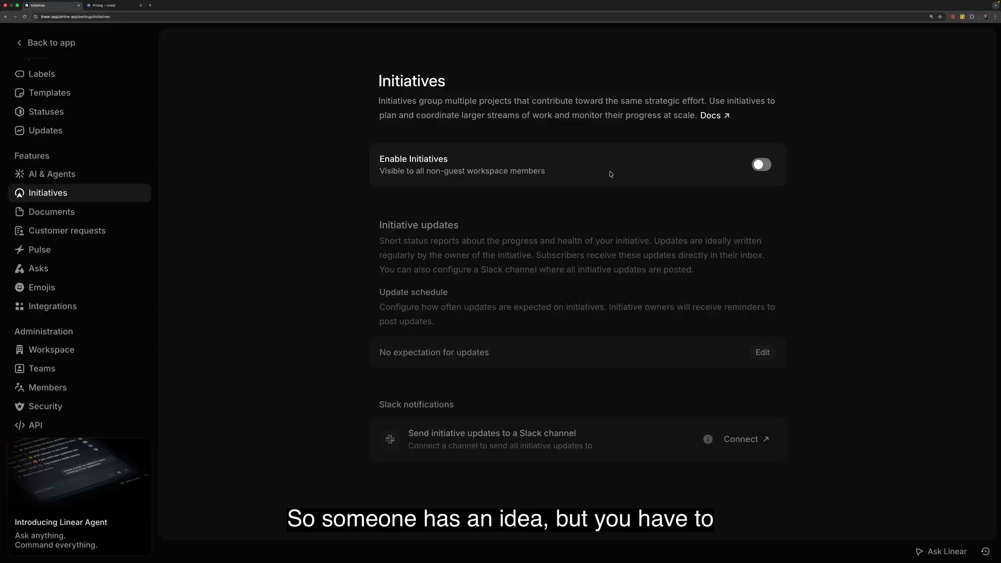
pyautogui.click(761, 165)
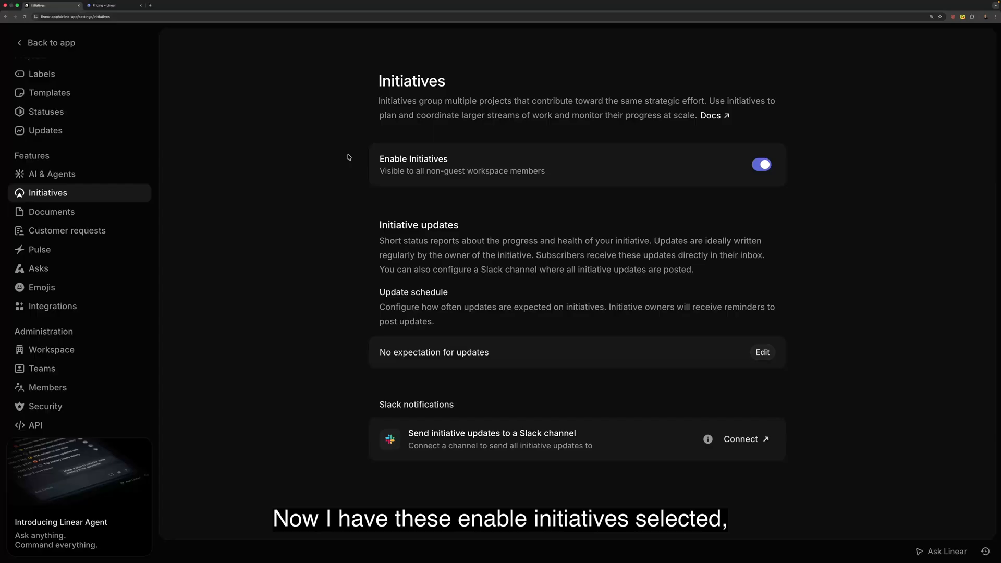
# Return to the workspace, view its Initiatives page and start creating a new initiative
pyautogui.click(50, 43)
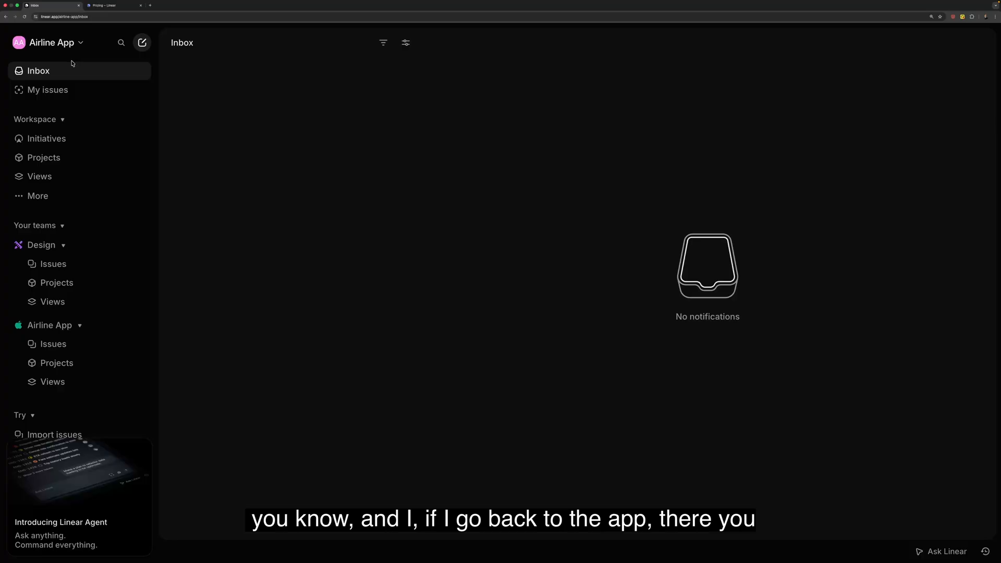
pyautogui.click(42, 139)
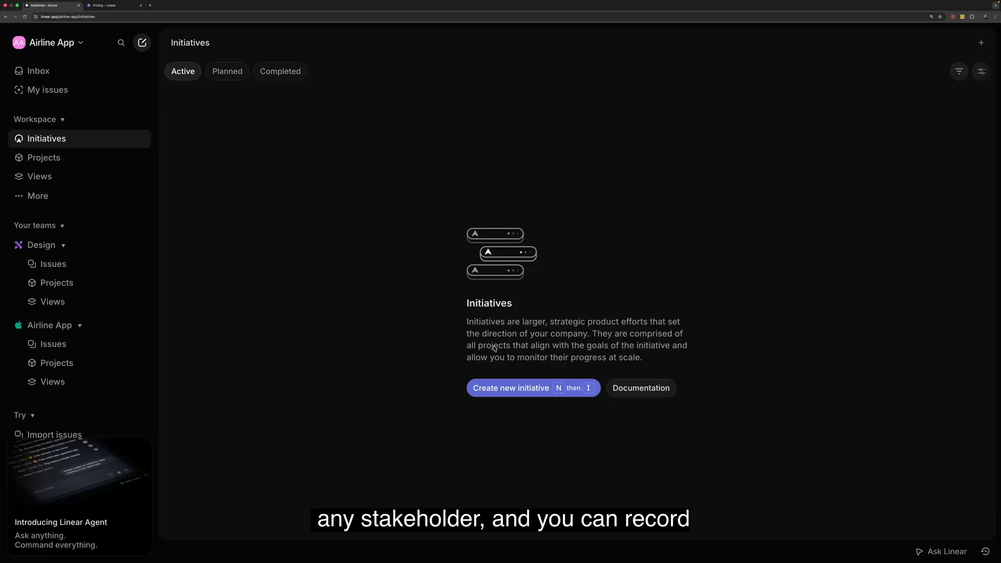
pyautogui.click(516, 389)
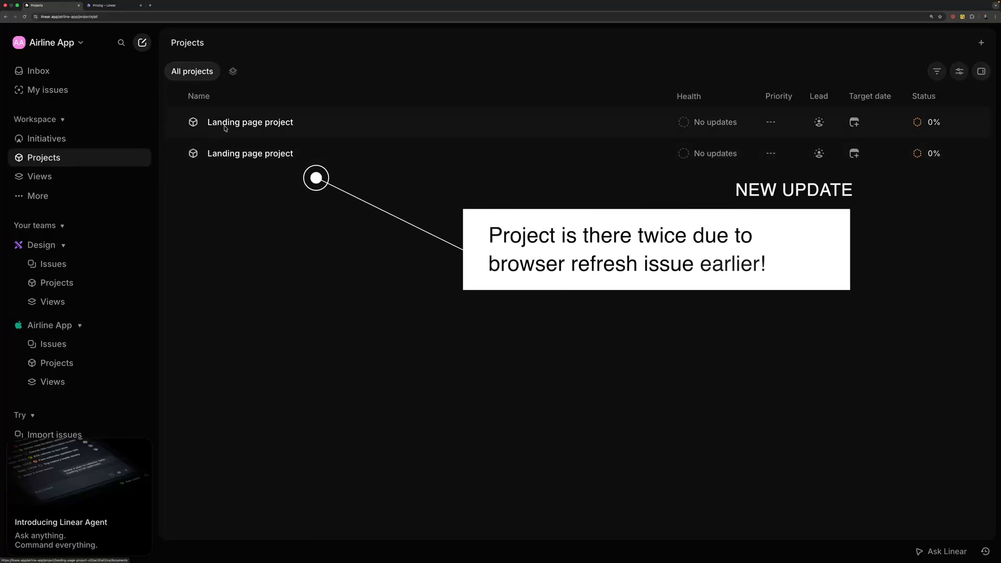
# View the overview of the first Landing page project in the projects list, and open the Design team's issues
pyautogui.click(324, 123)
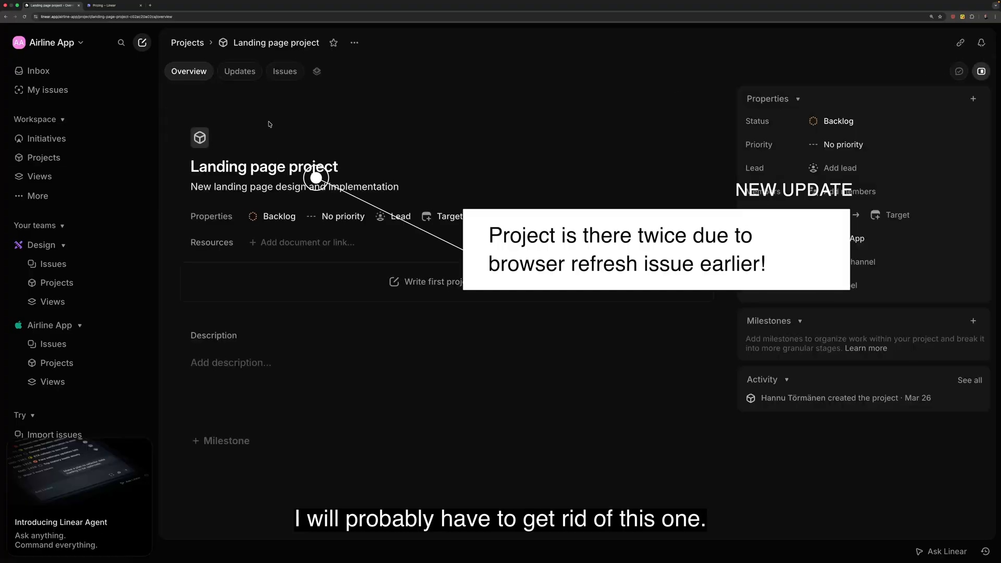
pyautogui.click(188, 44)
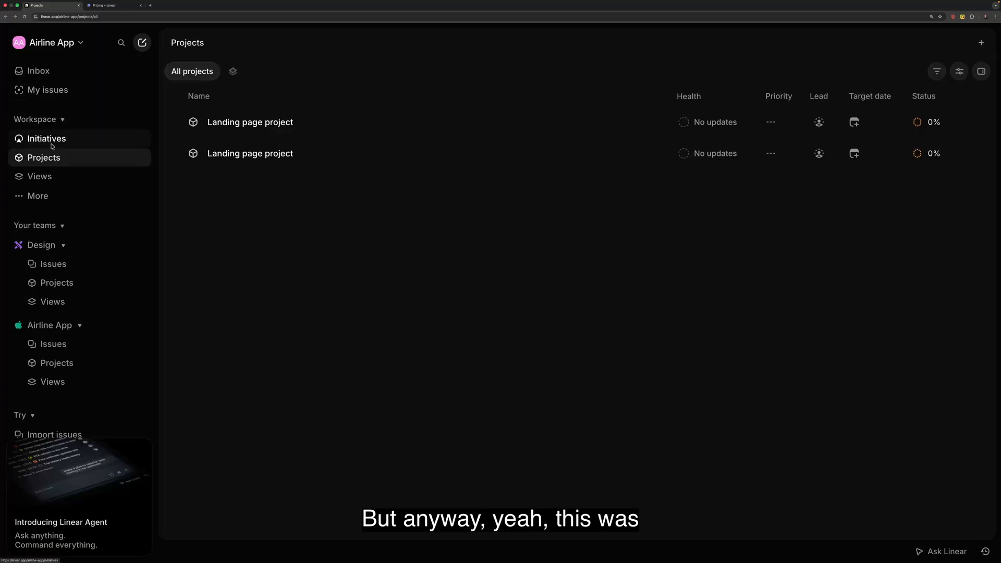
pyautogui.click(51, 266)
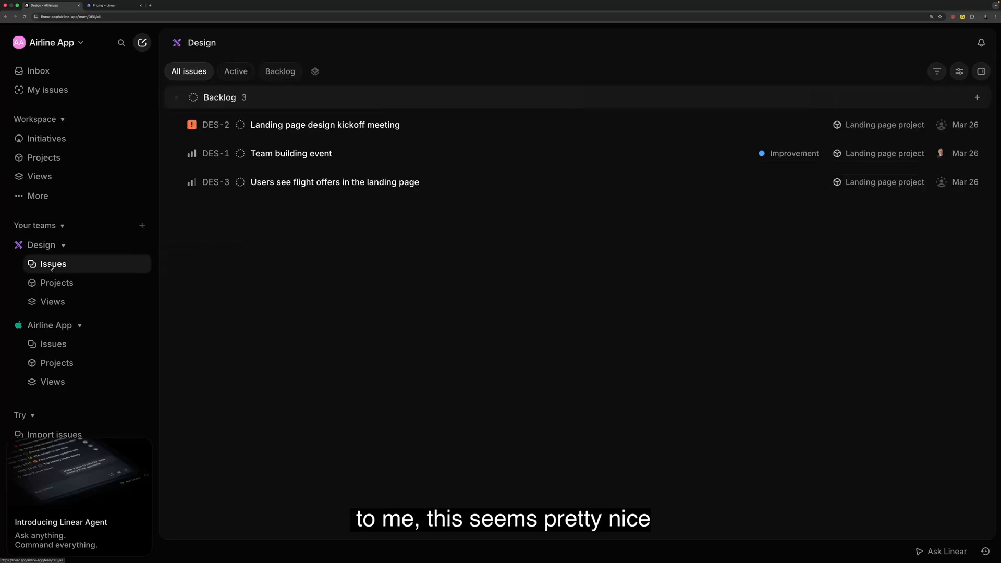